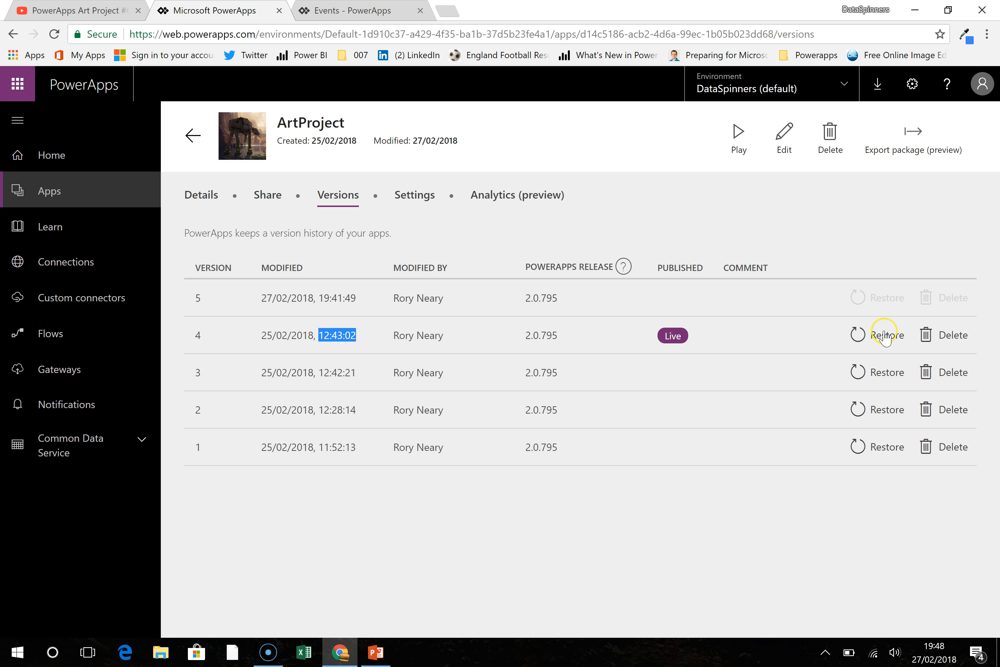
# - Restore version 4 of ArtProject and open the app for editing on the web
pyautogui.moveTo(263, 297); pyautogui.dragTo(357, 299)
pyautogui.click(859, 335)
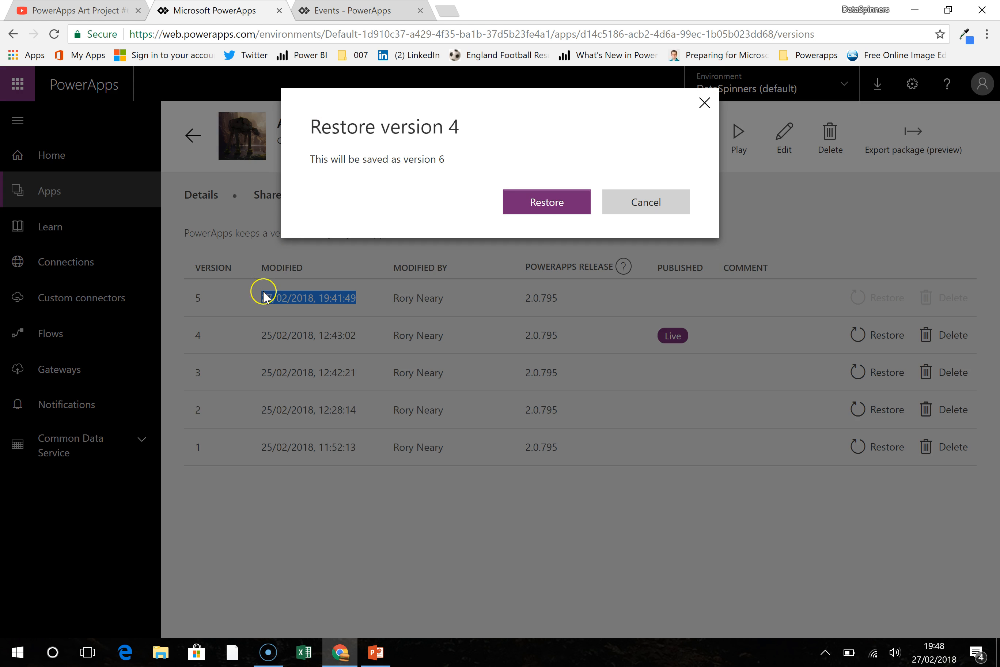
pyautogui.click(538, 200)
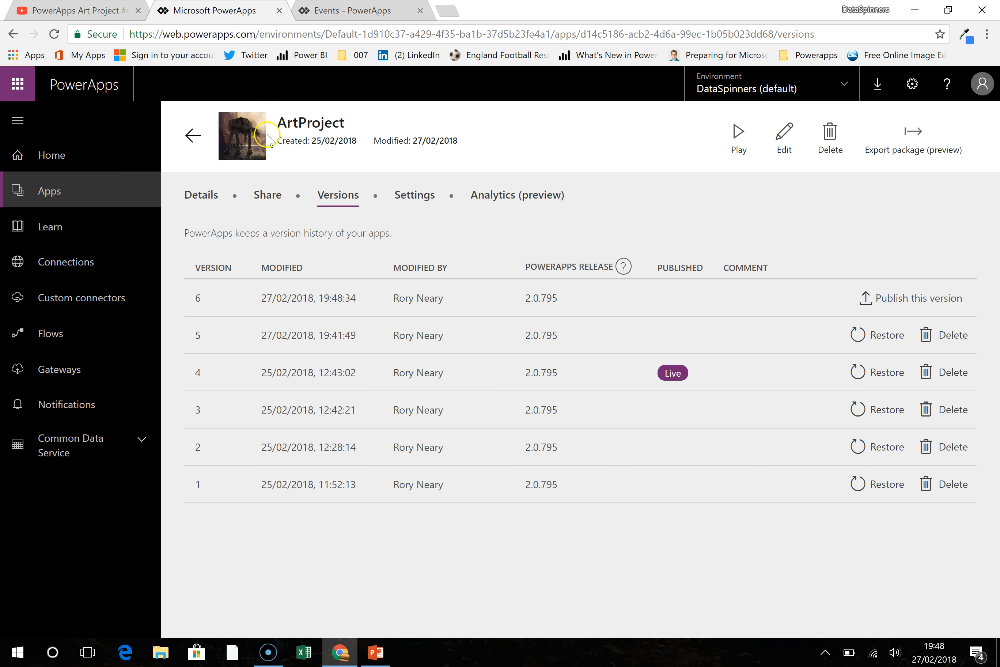
pyautogui.click(787, 142)
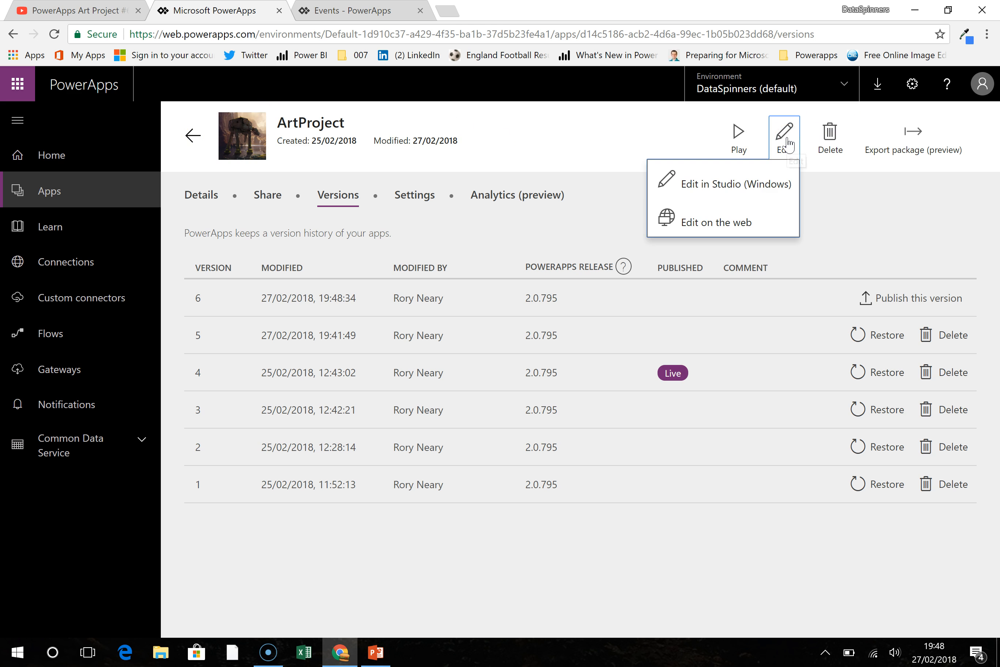
pyautogui.click(724, 232)
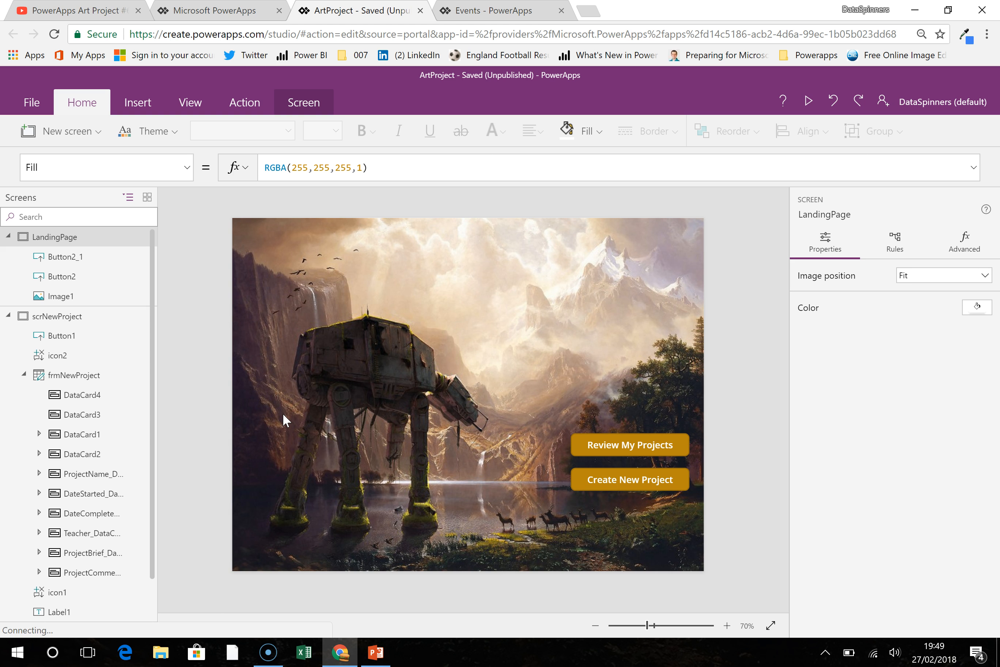
# - Preview the app, go to its new project form through Create New Project, and exit the preview
pyautogui.click(808, 102)
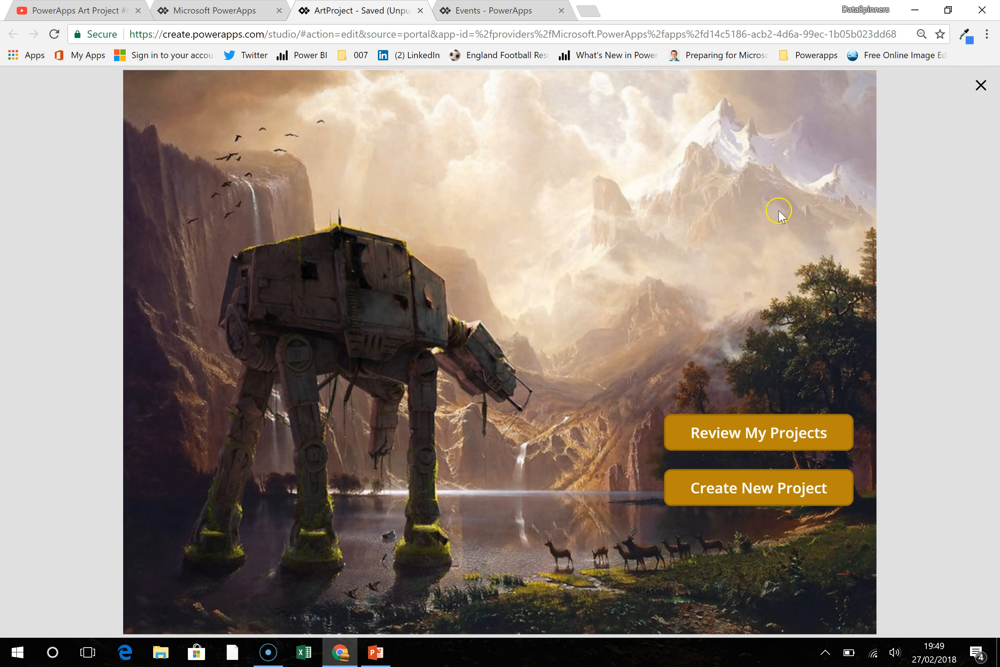
pyautogui.click(781, 495)
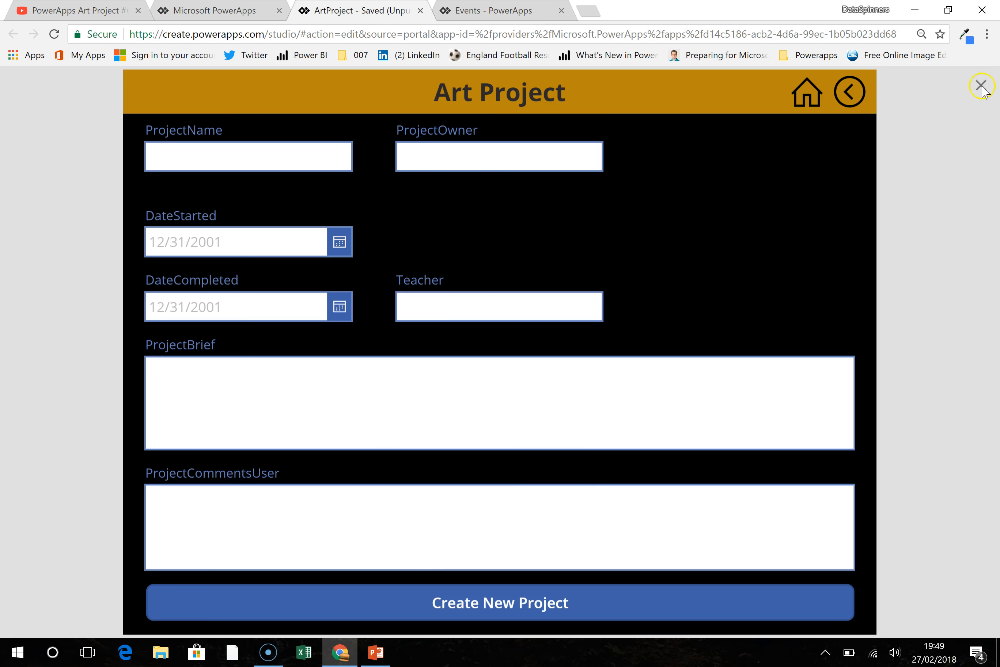
pyautogui.click(981, 86)
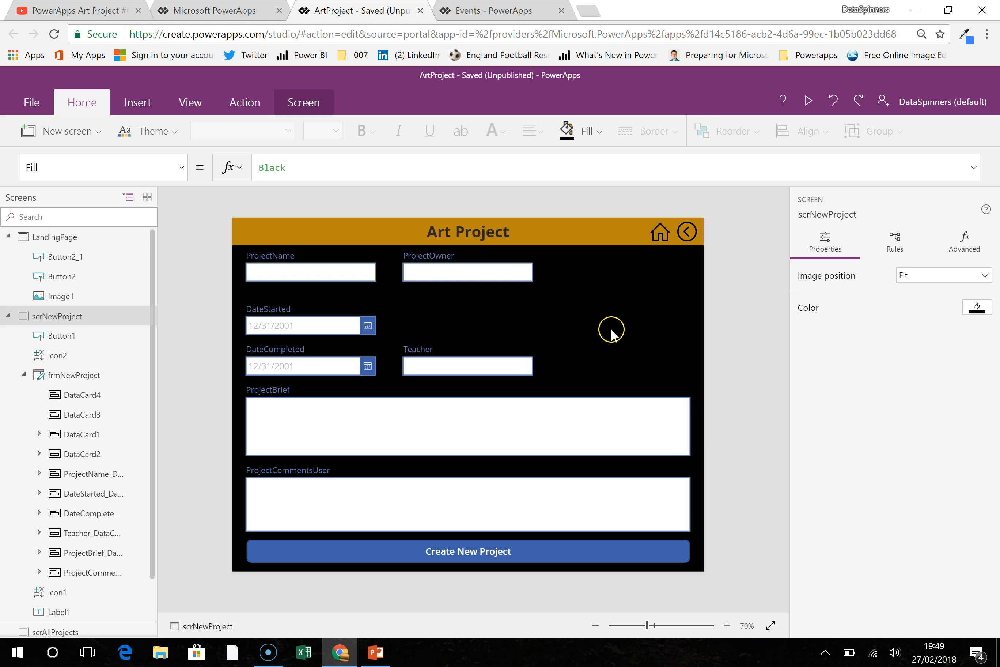
# - Resize the frmNewProject form to about 465 high starting at Y 251, leaving space beneath the Art Project header
pyautogui.click(632, 336)
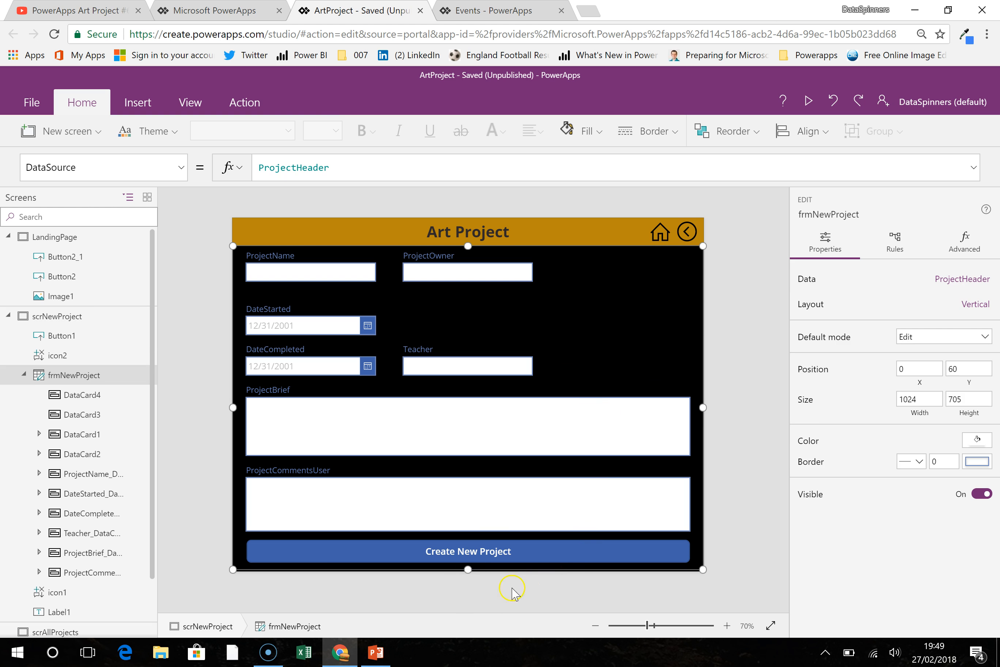
pyautogui.moveTo(468, 569); pyautogui.dragTo(469, 535)
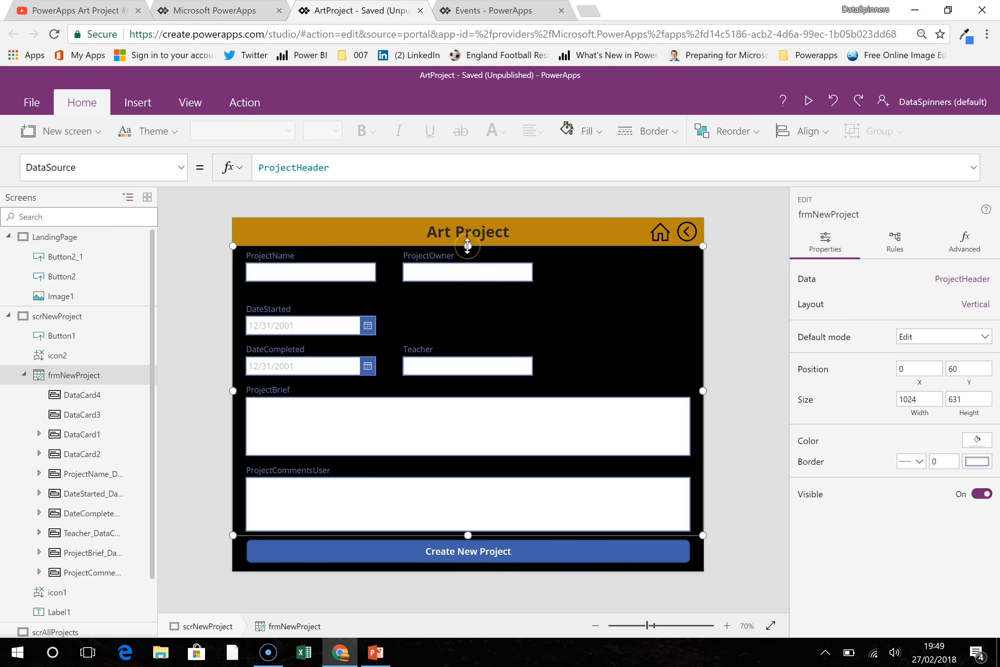
pyautogui.moveTo(468, 252); pyautogui.dragTo(468, 324)
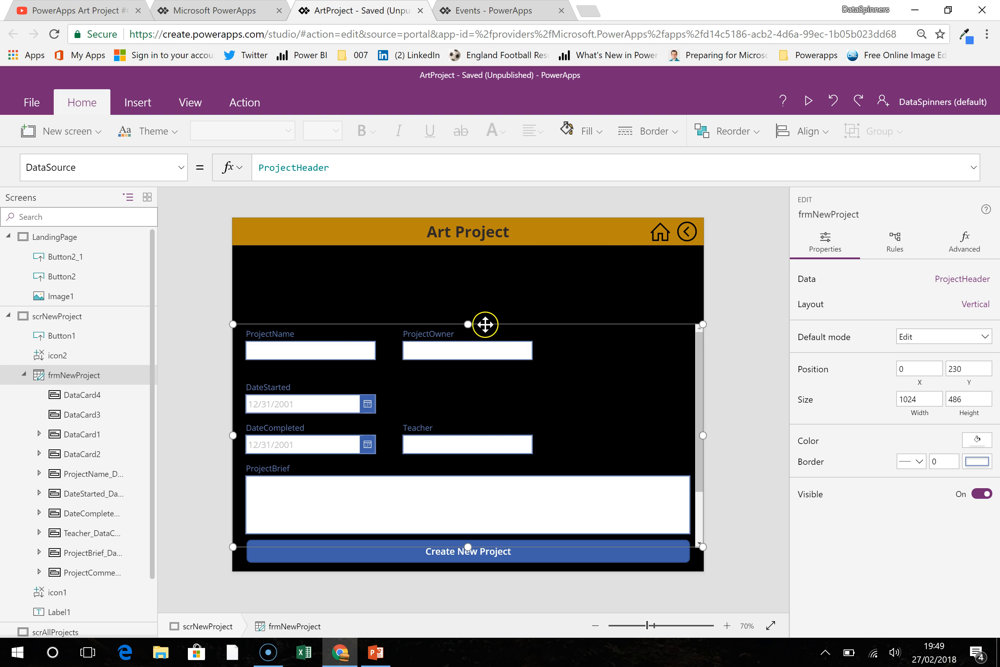
pyautogui.moveTo(467, 324); pyautogui.dragTo(465, 334)
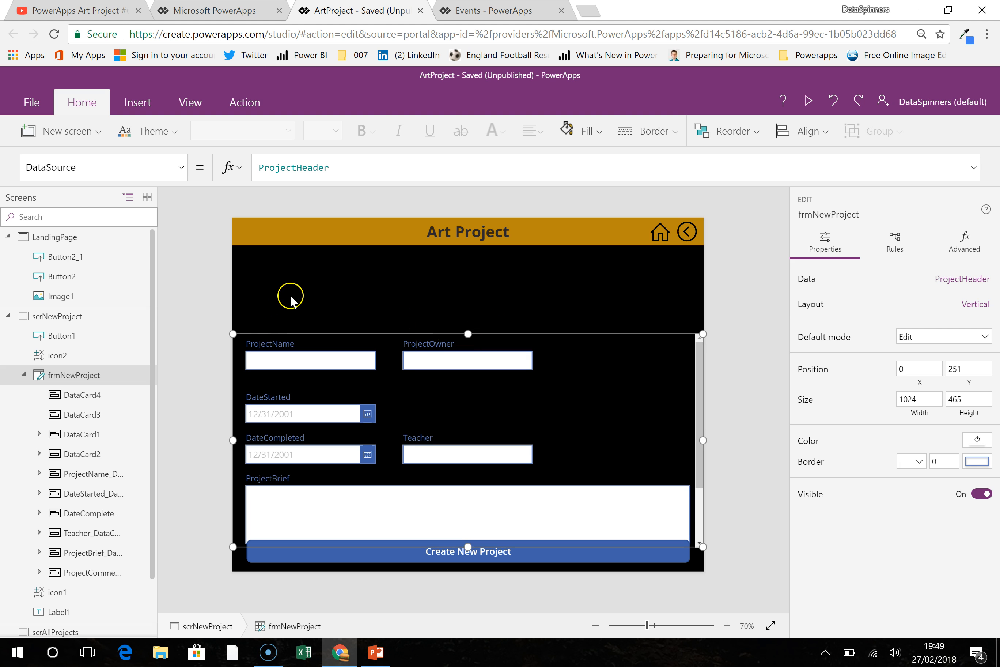
# - Insert a Camera control on the scrNewProject screen
pyautogui.click(292, 290)
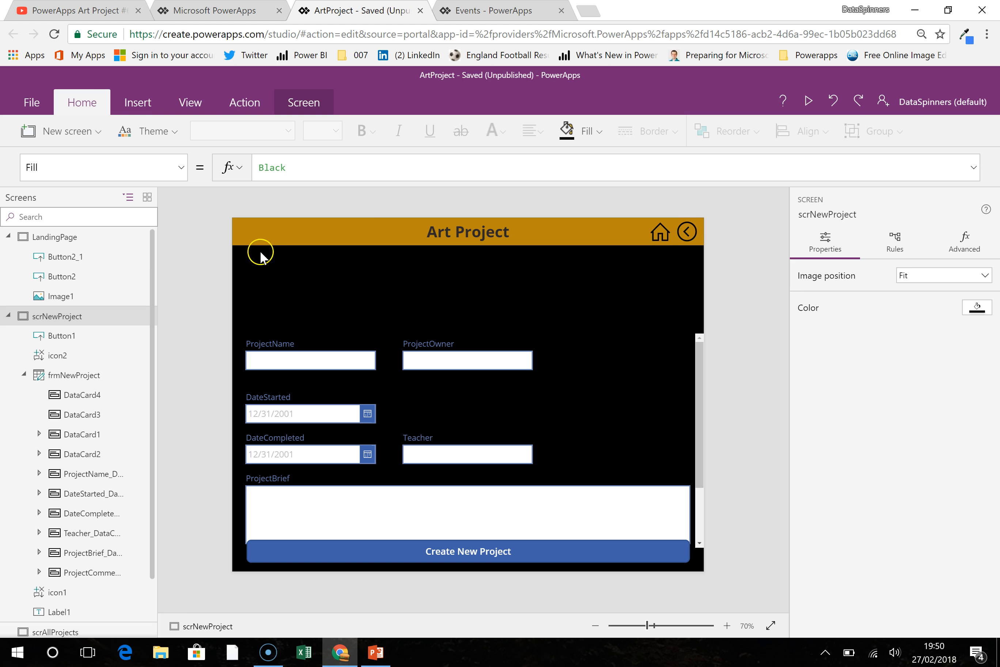
pyautogui.click(139, 102)
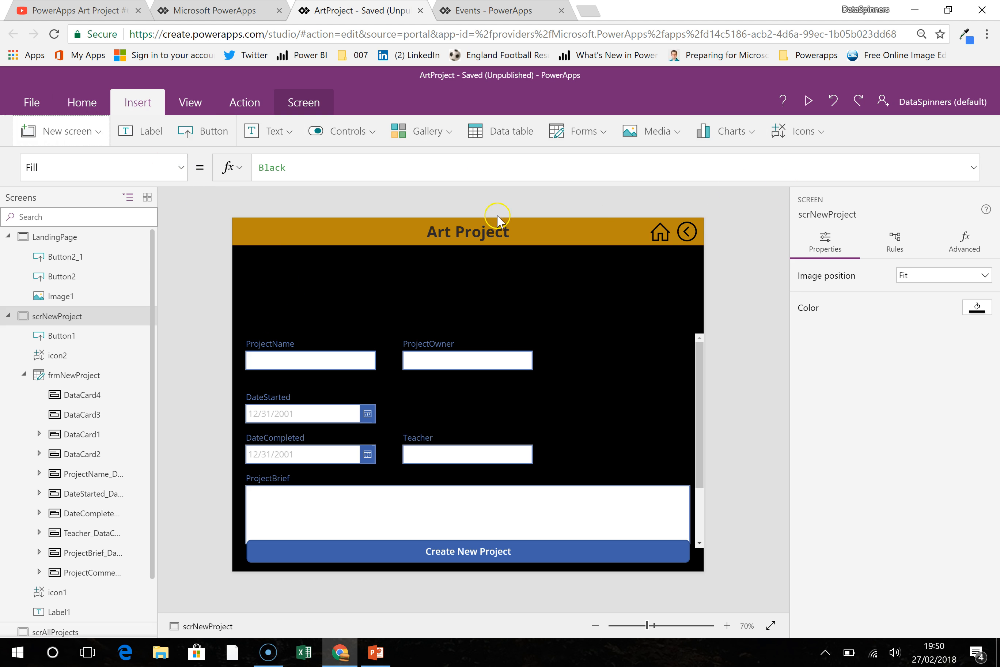
pyautogui.click(675, 136)
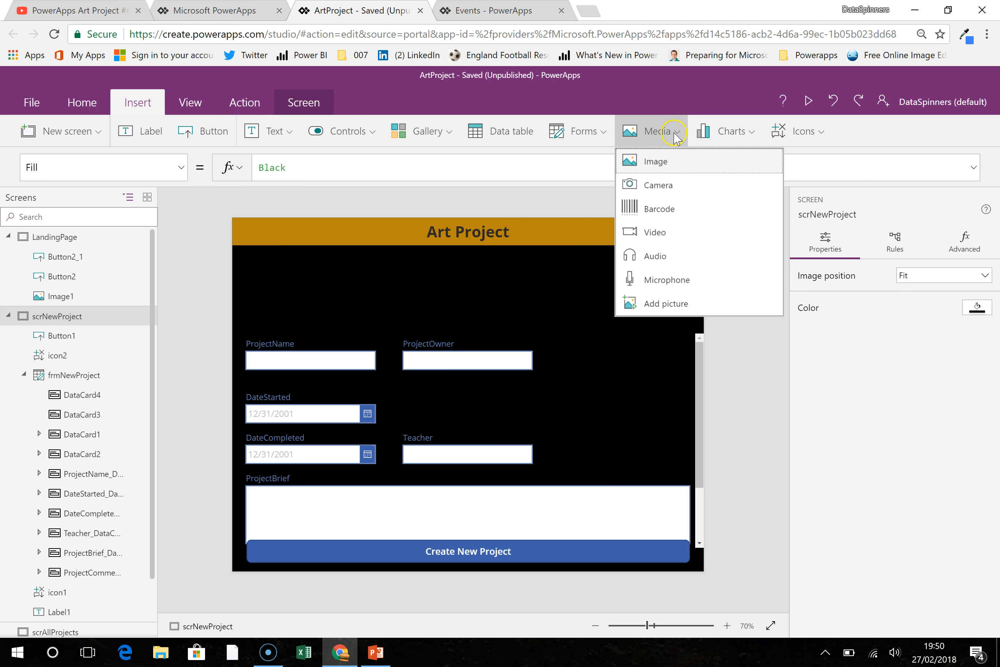
pyautogui.click(658, 188)
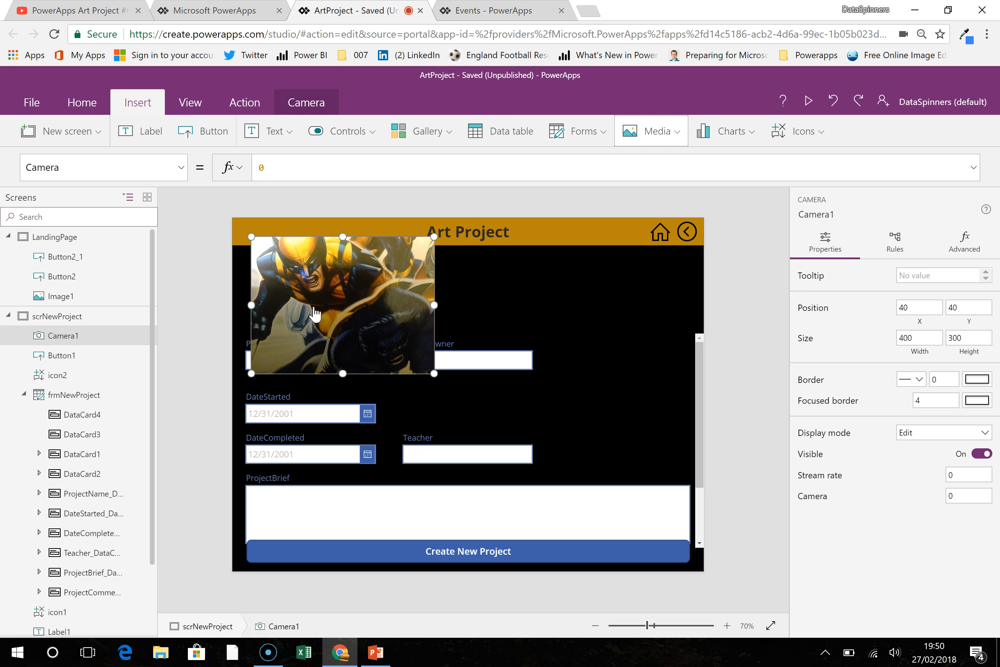
# - Shrink the camera control to about 271 by 176 and place it between the header and the ProjectName field
pyautogui.click(253, 235)
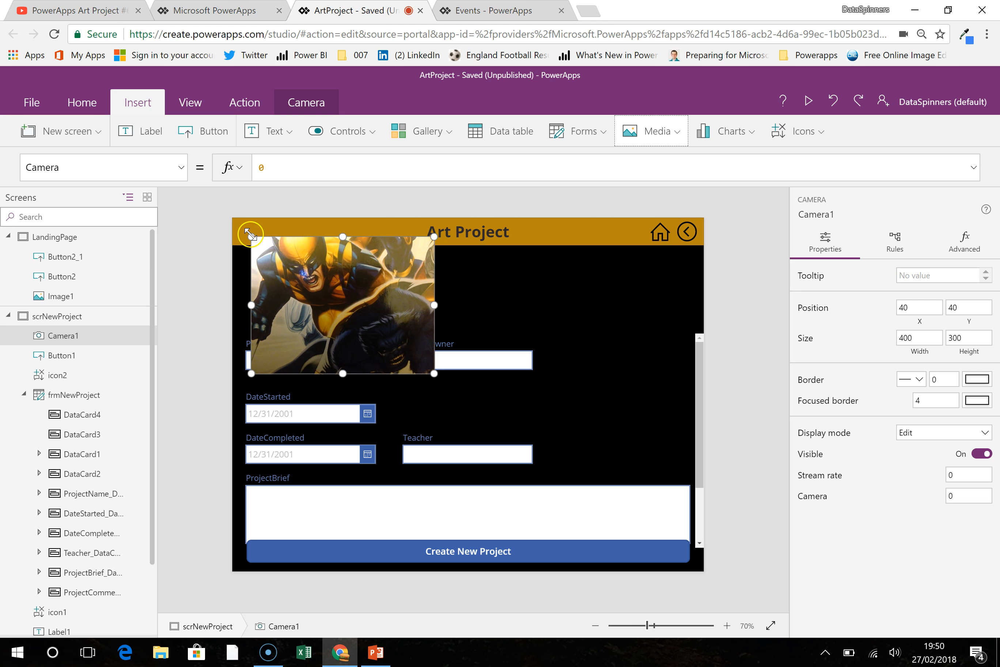
pyautogui.moveTo(252, 235); pyautogui.dragTo(297, 245)
pyautogui.moveTo(386, 353); pyautogui.dragTo(364, 326)
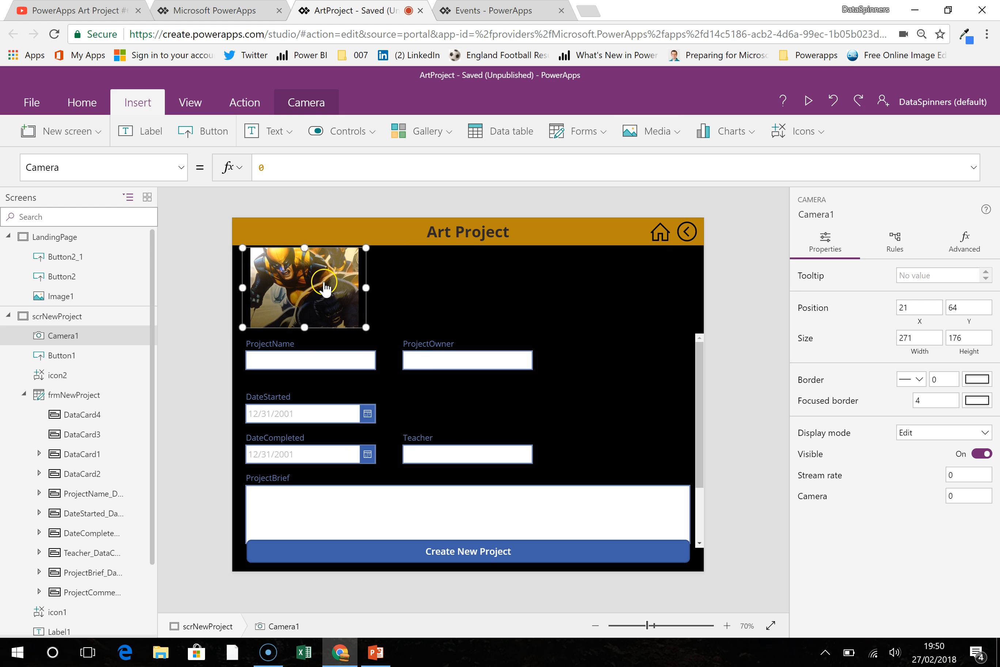
# - Show the camera's OnSelect property and reduce the control to about 252 by 164 at position 40, 76
pyautogui.click(90, 168)
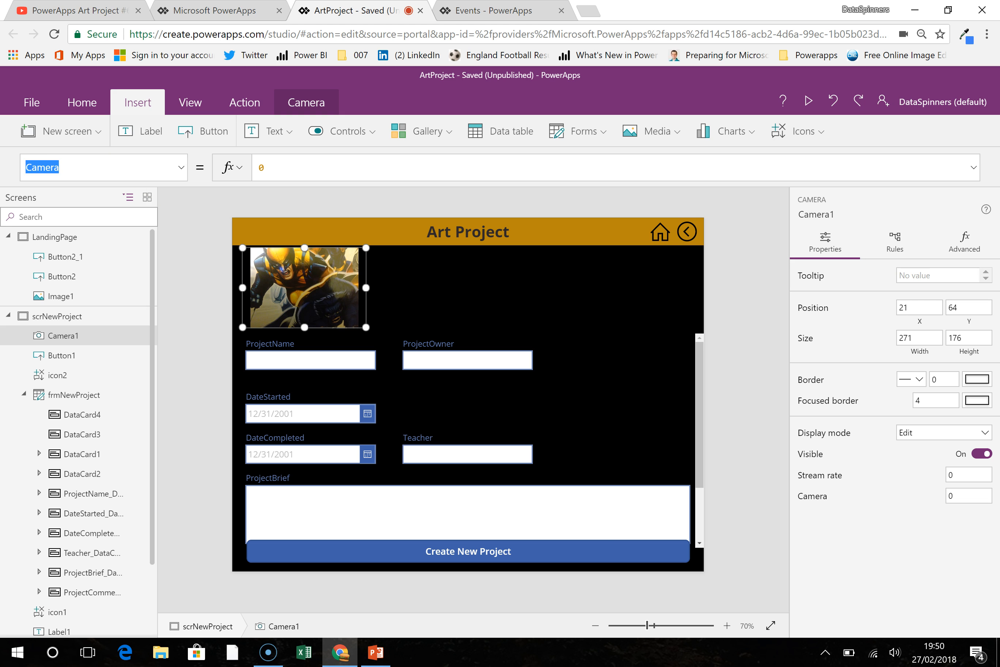
pyautogui.write('OnSelect')
pyautogui.press('Return')
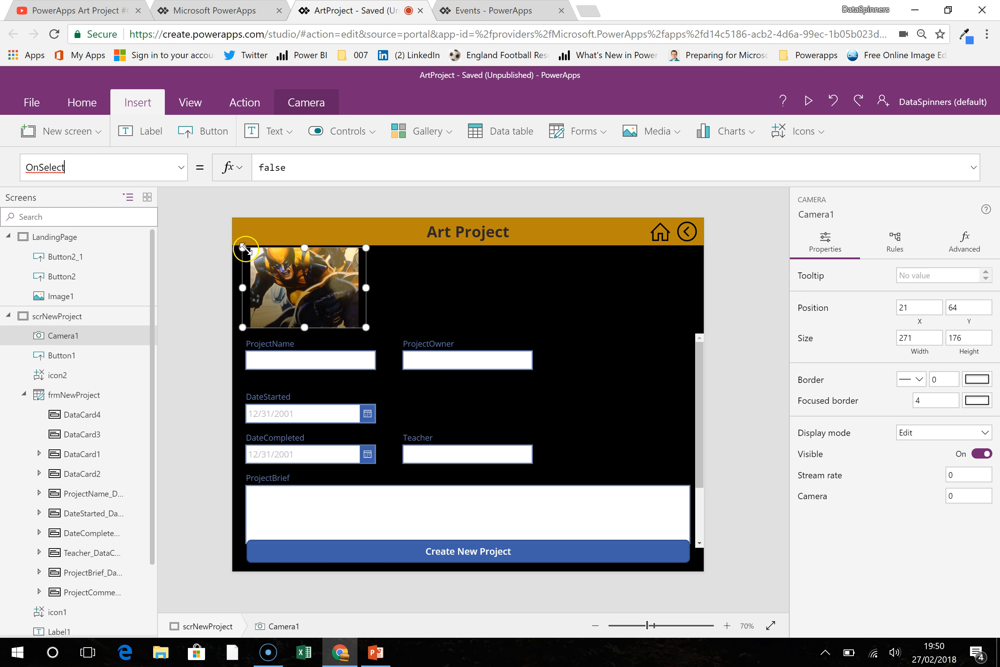
pyautogui.moveTo(243, 248); pyautogui.dragTo(253, 254)
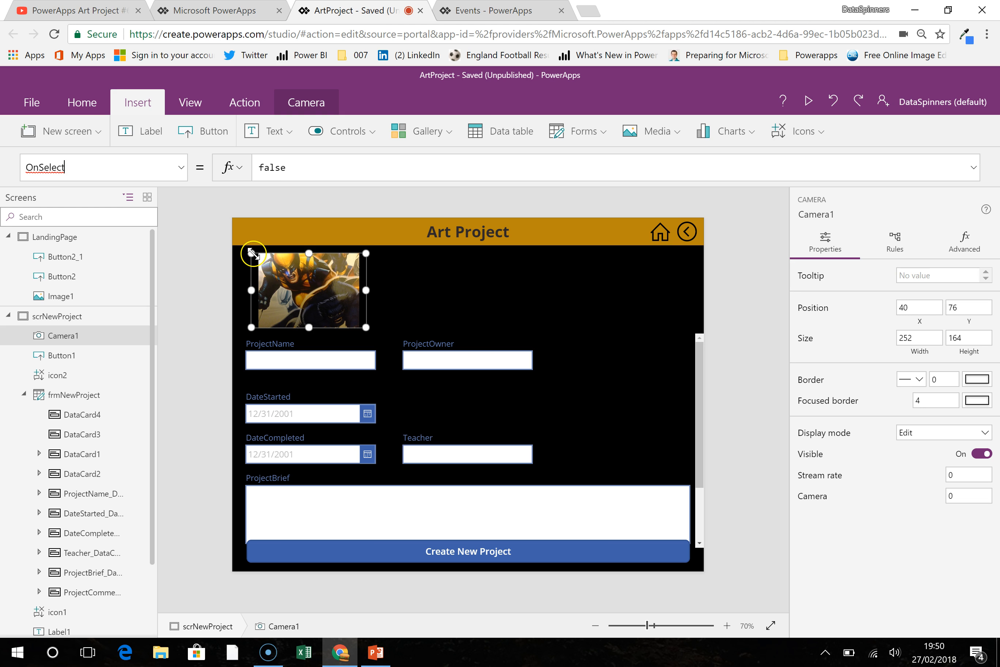
pyautogui.click(422, 298)
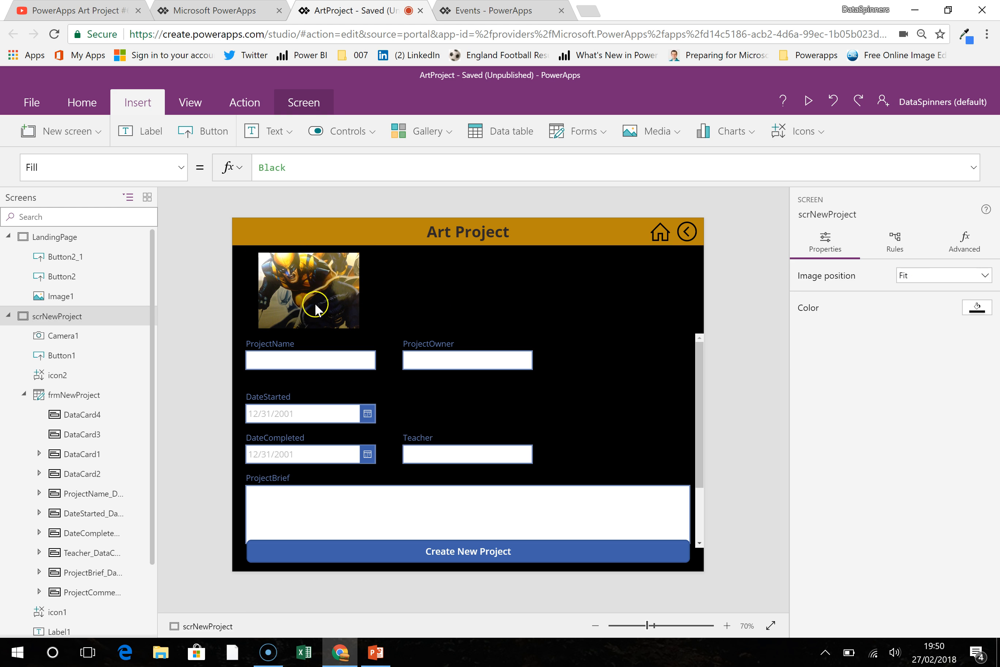
# - Replace the camera's OnSelect formula with the start of a ClearCollect call that uses cnLatestImage as its collection
pyautogui.click(318, 302)
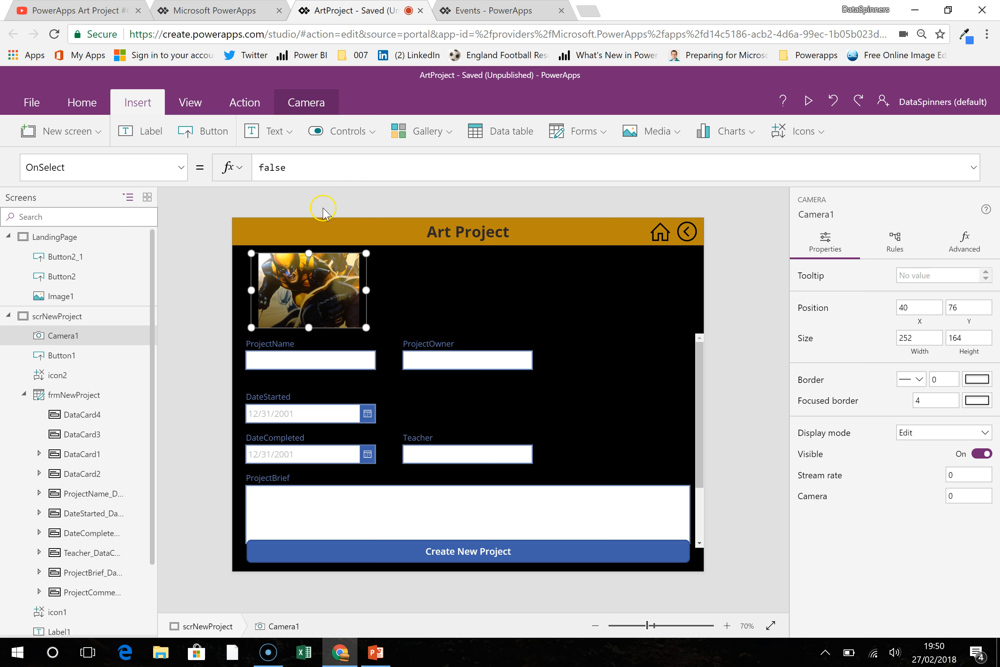
pyautogui.moveTo(324, 172); pyautogui.dragTo(236, 165)
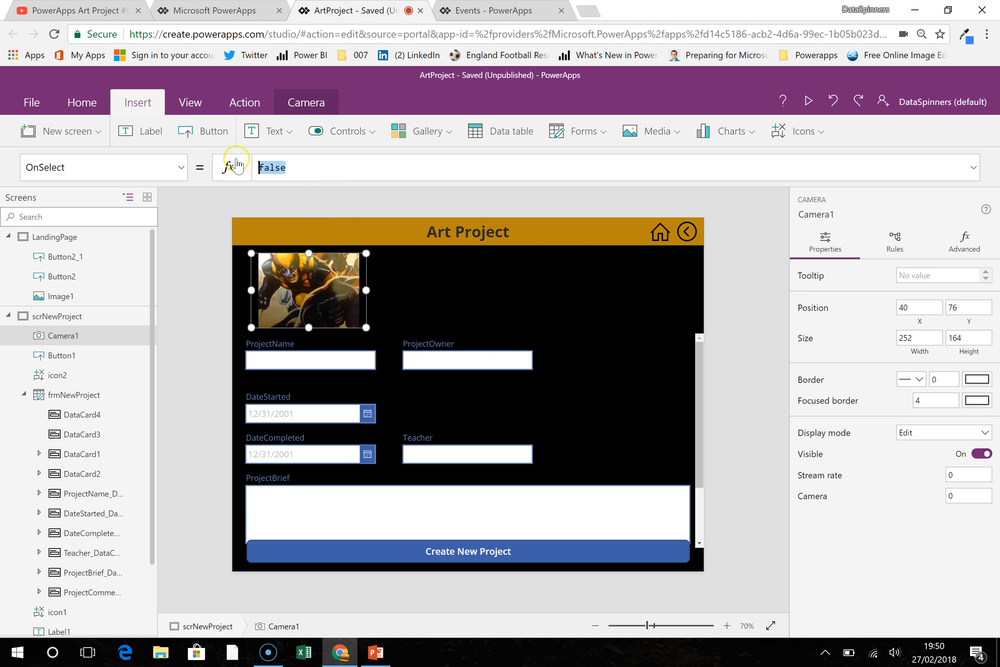
pyautogui.write('c')
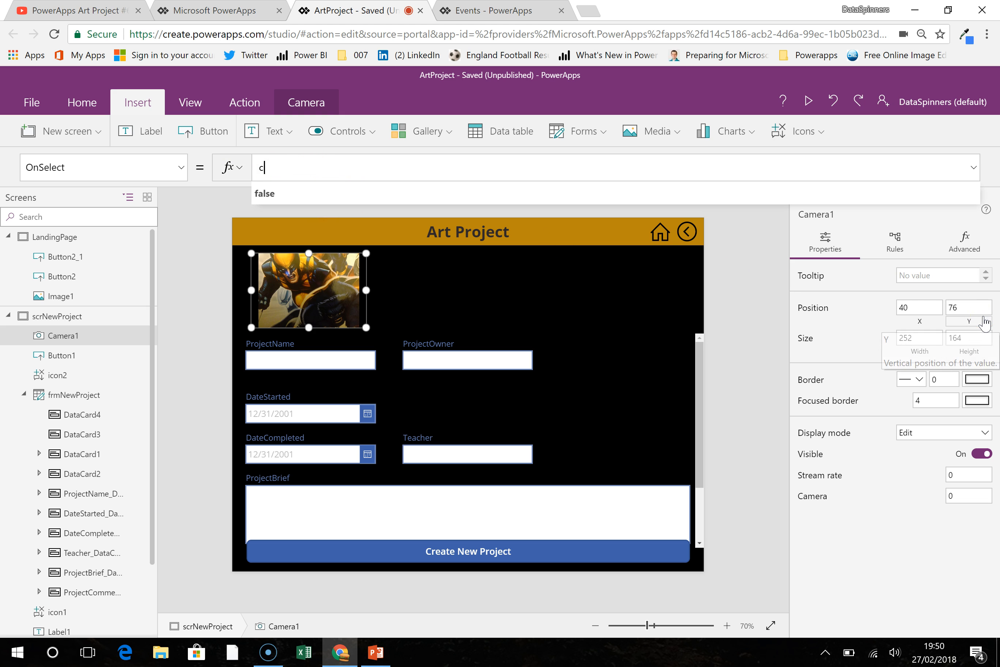
pyautogui.write('lea')
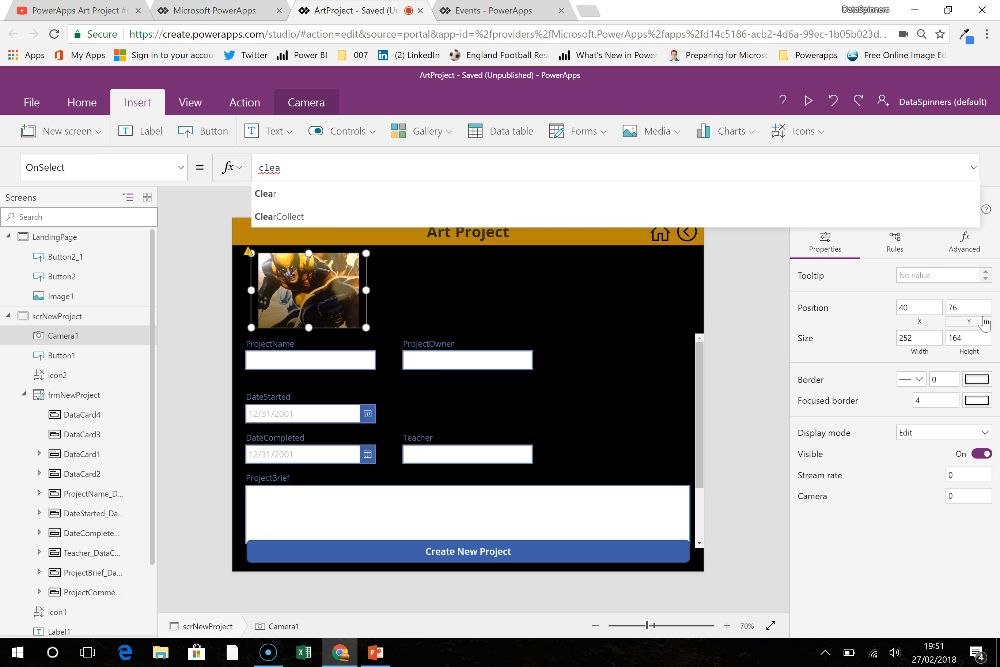
pyautogui.press('Down')
pyautogui.press('Tab')
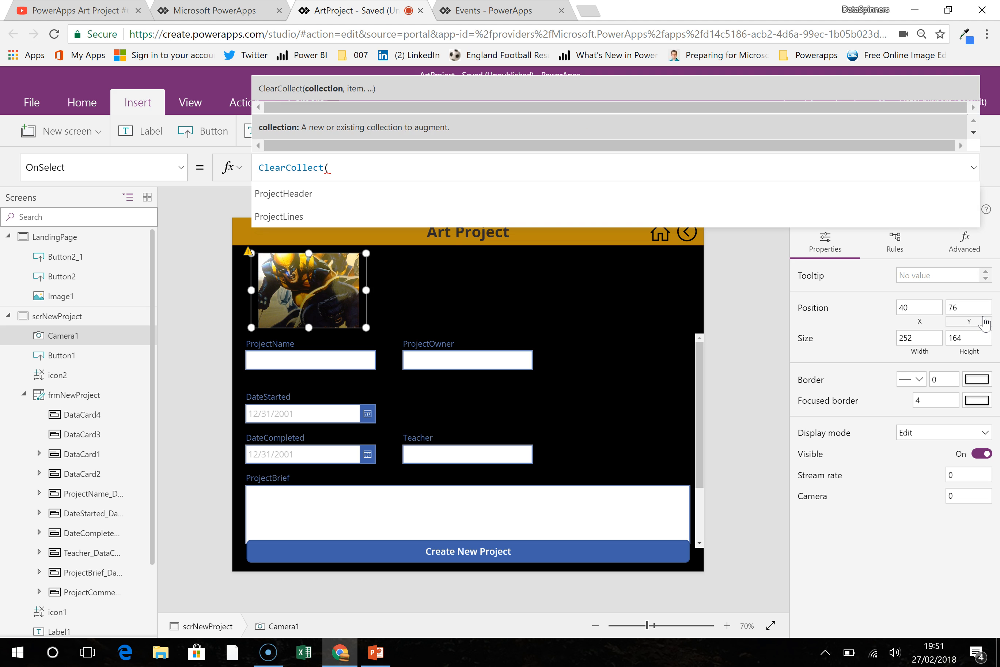
pyautogui.click(996, 308)
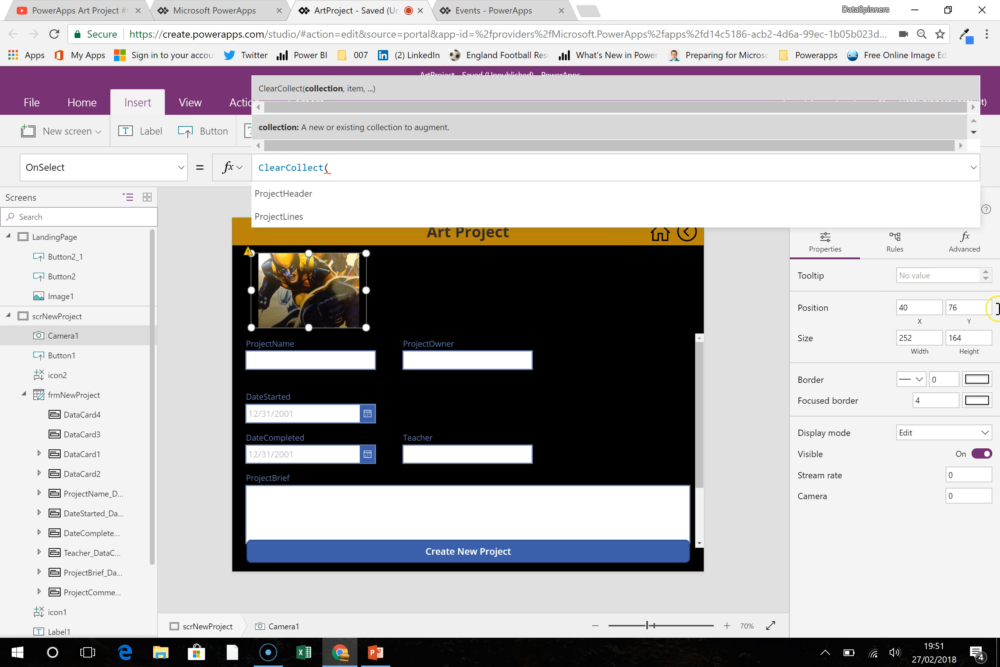
pyautogui.write('cc')
pyautogui.press('BackSpace')
pyautogui.press('BackSpace')
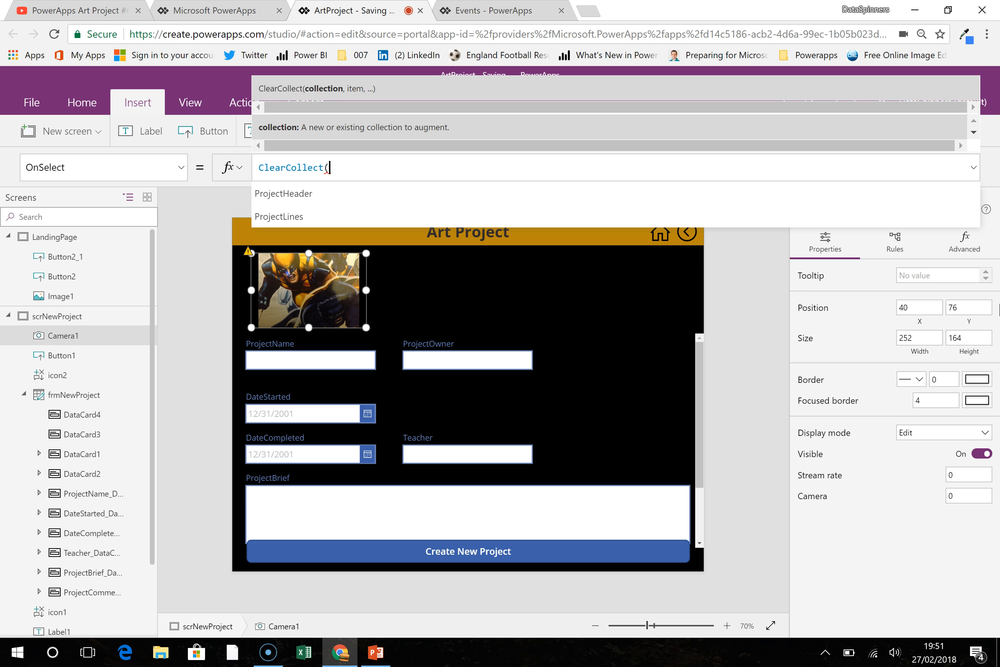
pyautogui.write('cn')
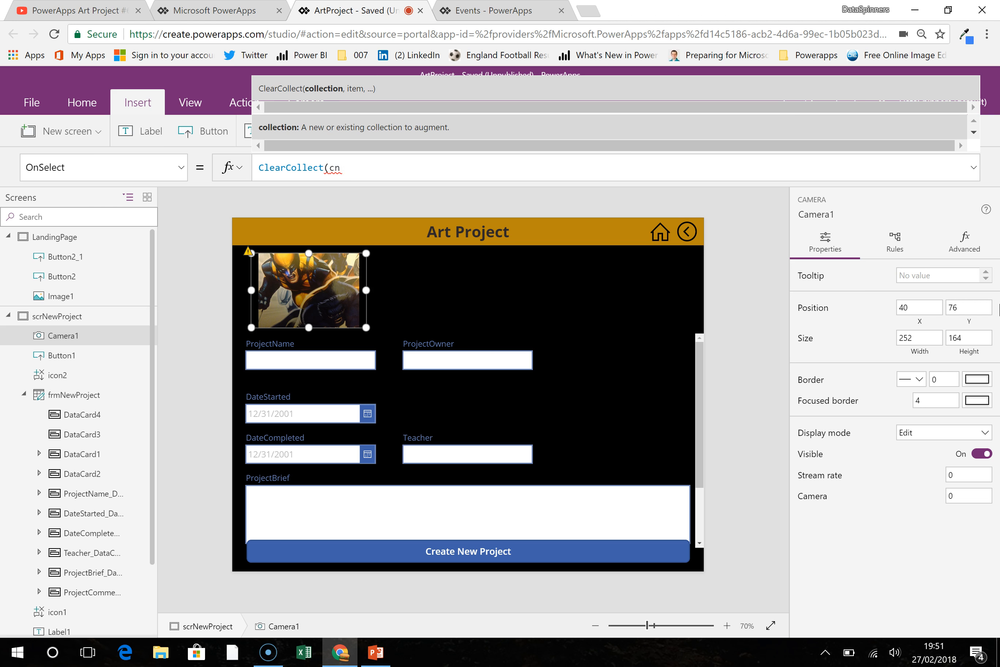
pyautogui.write('LatestImage,')
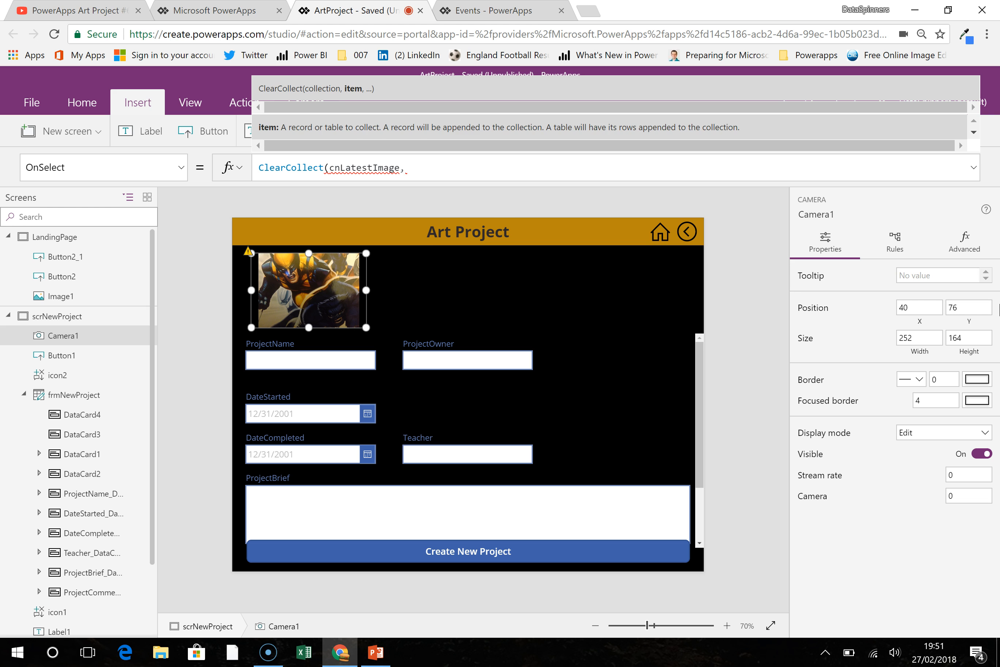
# - Add Camera1.url as the item to collect and close the ClearCollect formula
pyautogui.write('c')
pyautogui.write('am')
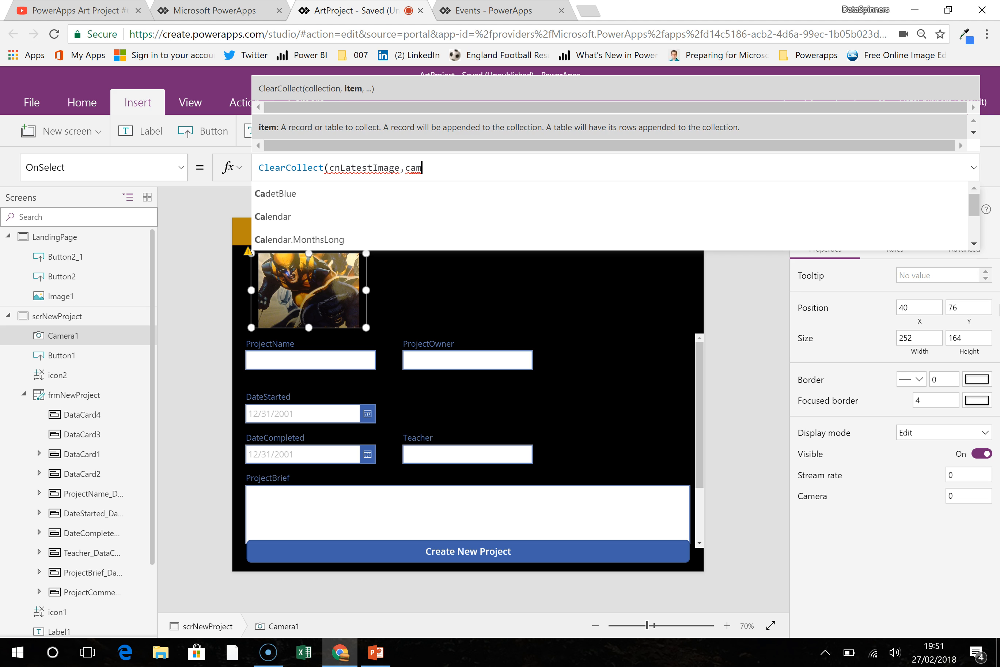
pyautogui.write('era')
pyautogui.press('Tab')
pyautogui.write('.')
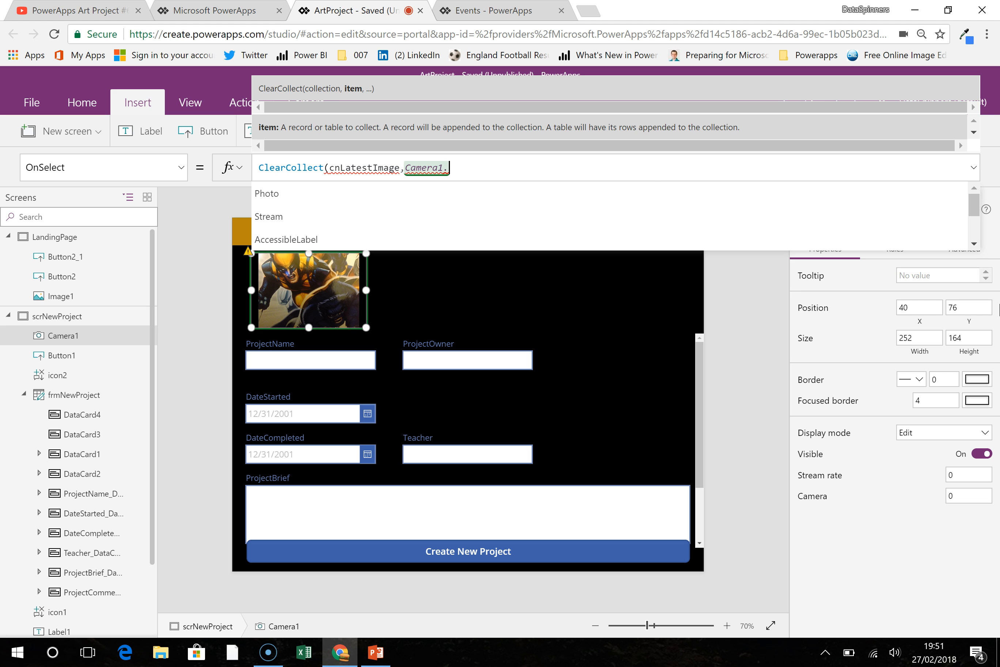
pyautogui.write('url')
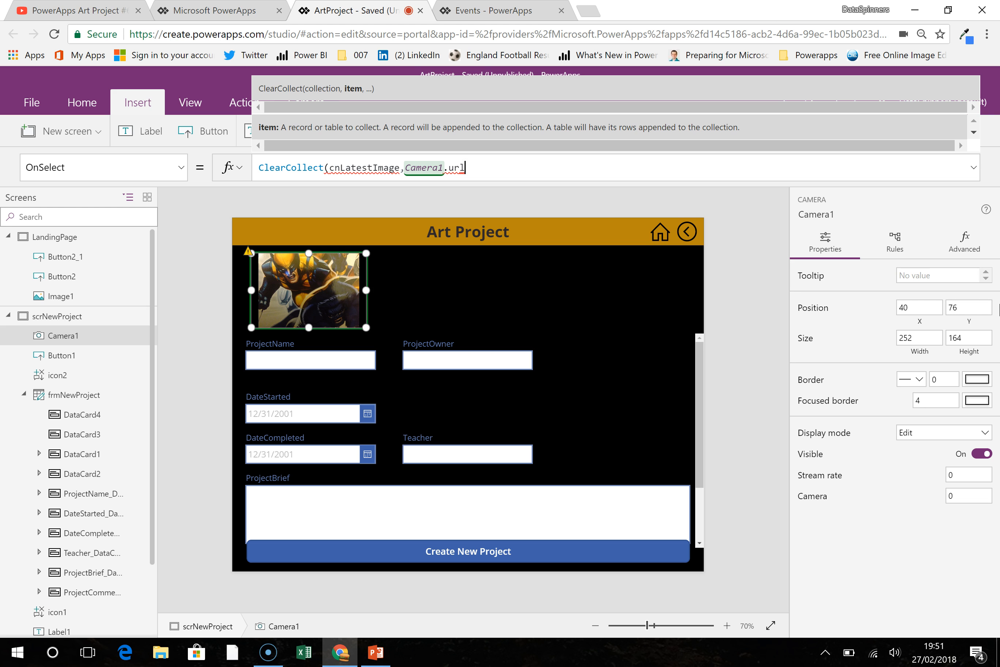
pyautogui.write(')')
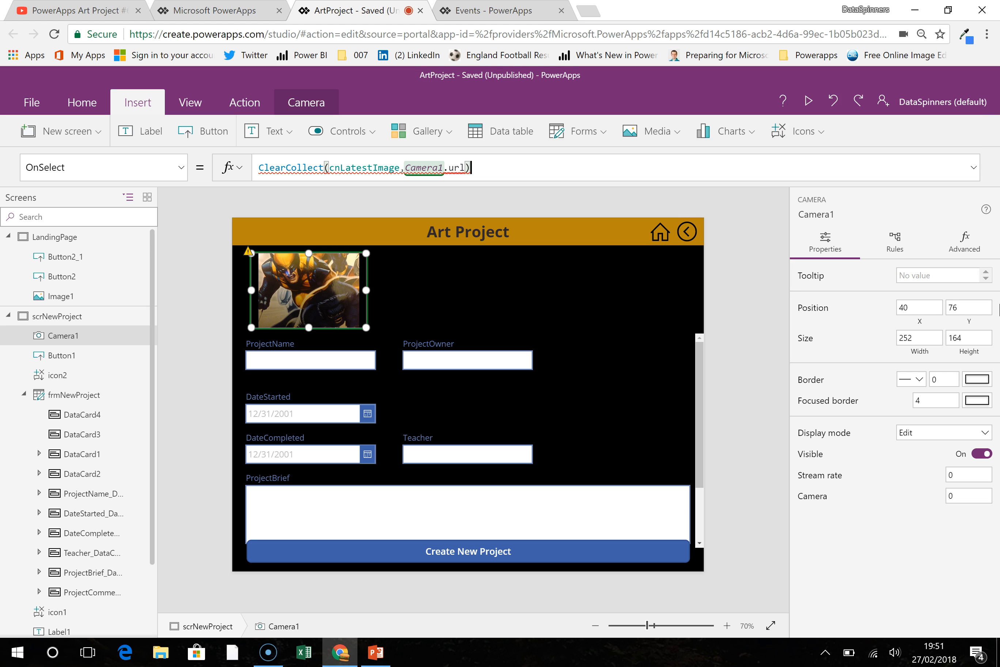
pyautogui.moveTo(456, 169)
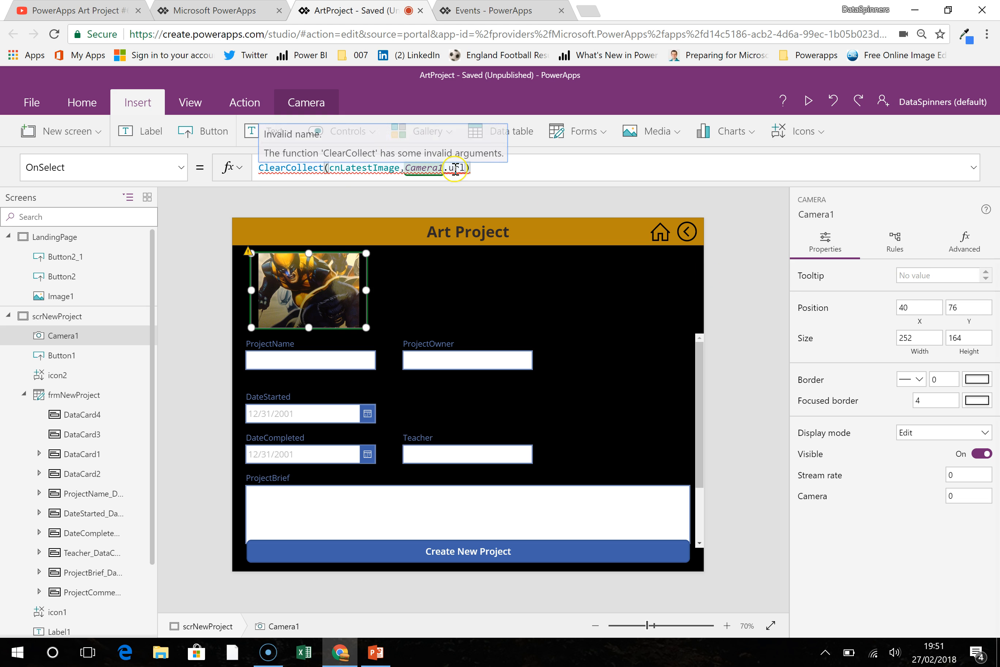
pyautogui.press('Delete')
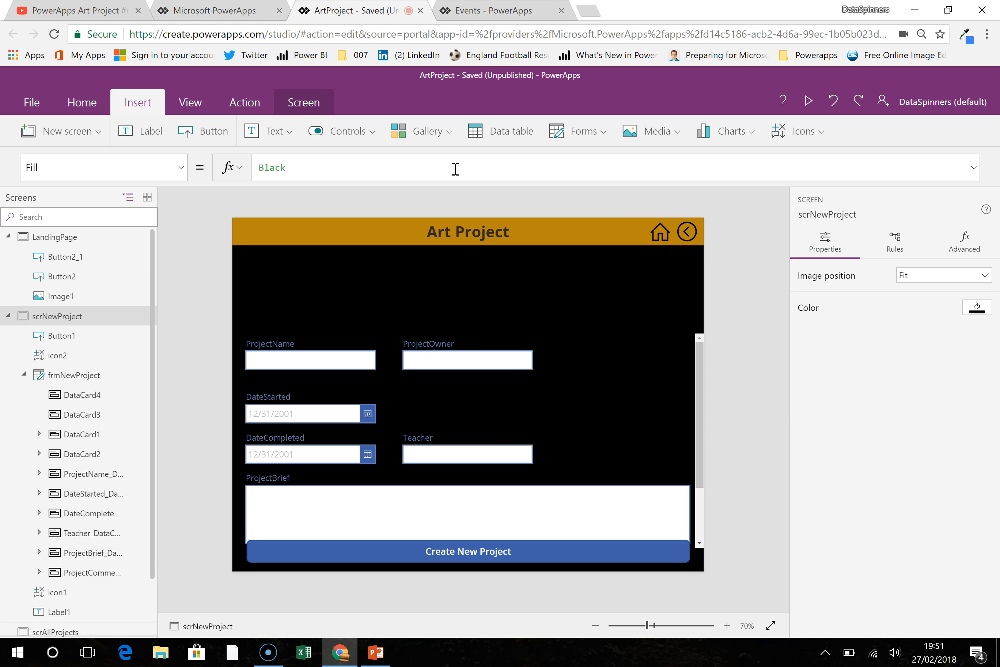
pyautogui.click(833, 102)
pyautogui.click(311, 294)
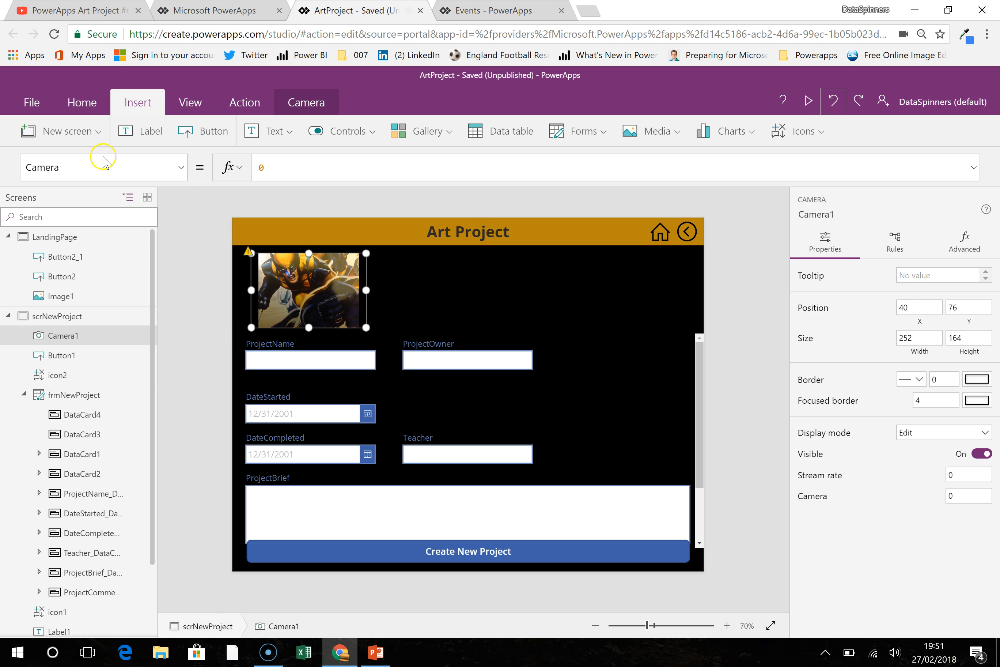
pyautogui.click(40, 163)
pyautogui.write('OnSelect')
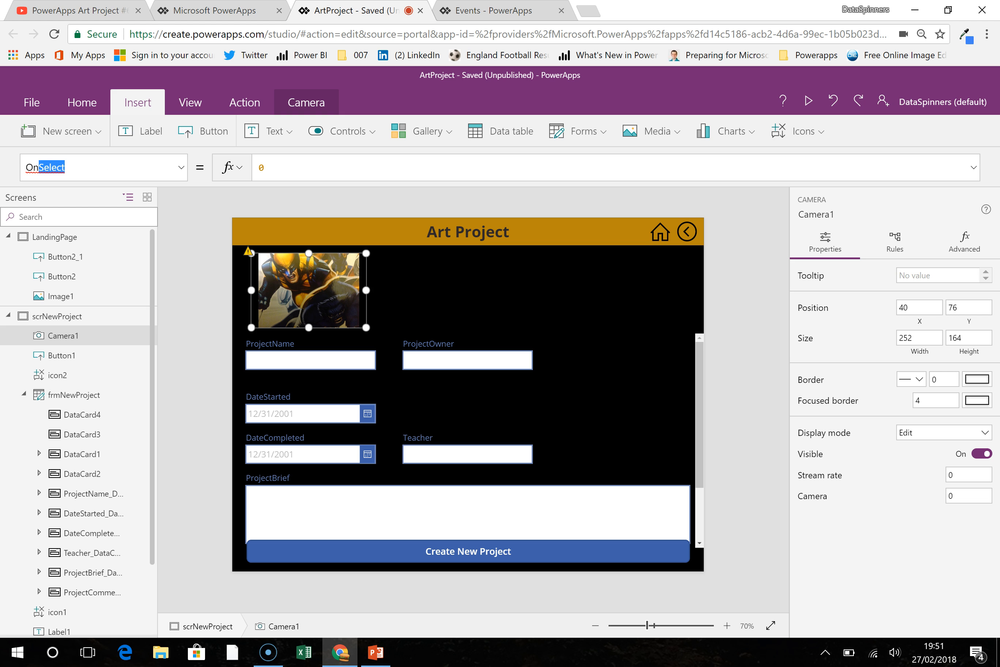
pyautogui.press('Return')
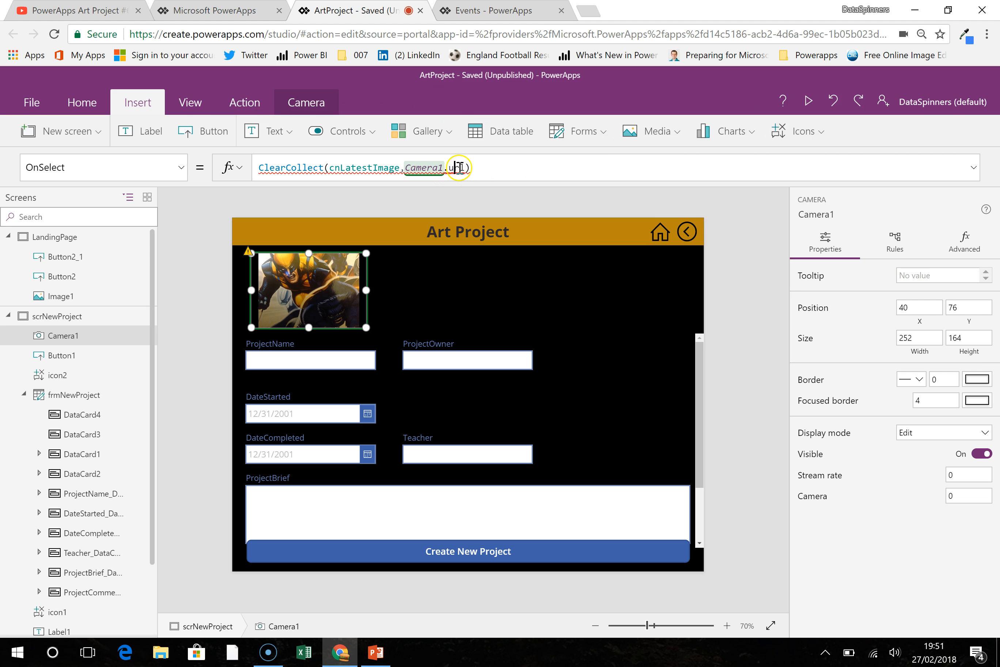
# - Try Camera1.Url, with a capital U, as the item collected by the camera's ClearCollect formula
pyautogui.click(458, 168)
pyautogui.press('BackSpace')
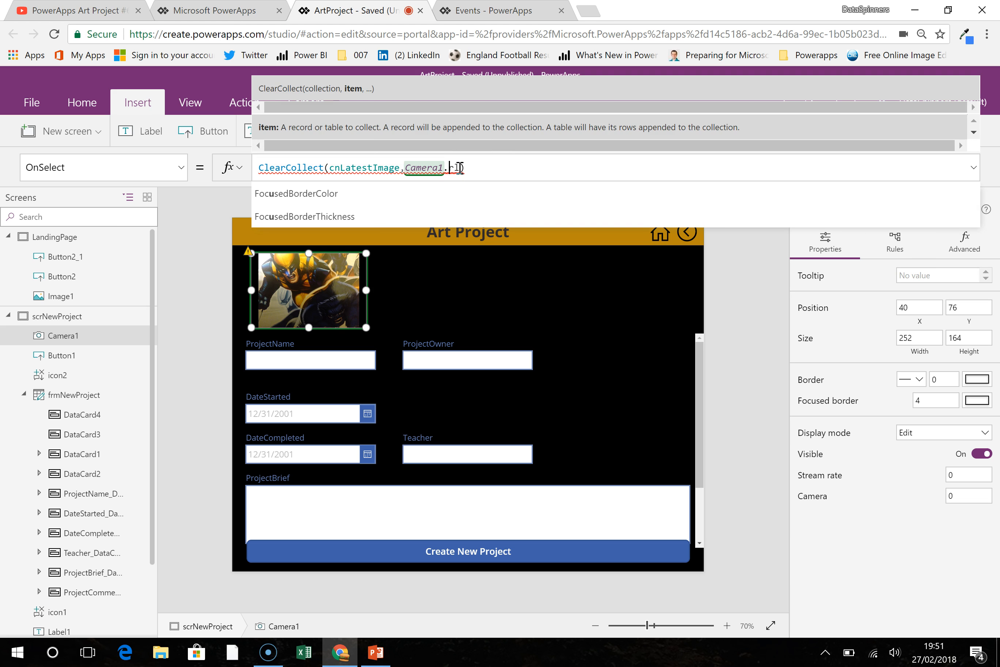
pyautogui.click(484, 165)
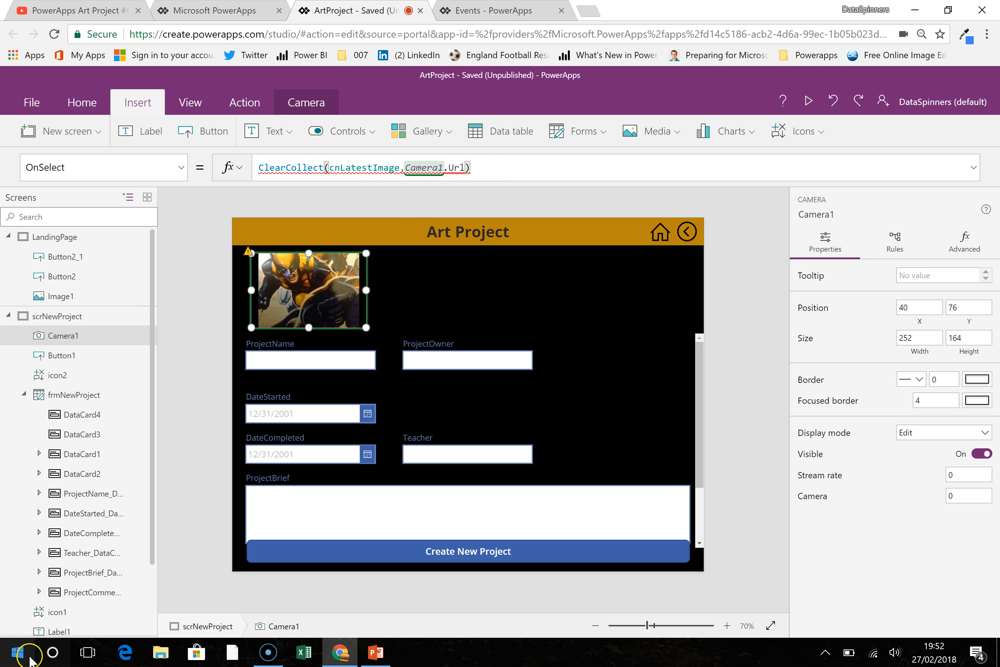
# - Make the camera's OnSelect formula collect Camera1.Photo, so that it reads ClearCollect(cnLatestImage,Camera1.Photo)
pyautogui.click(461, 168)
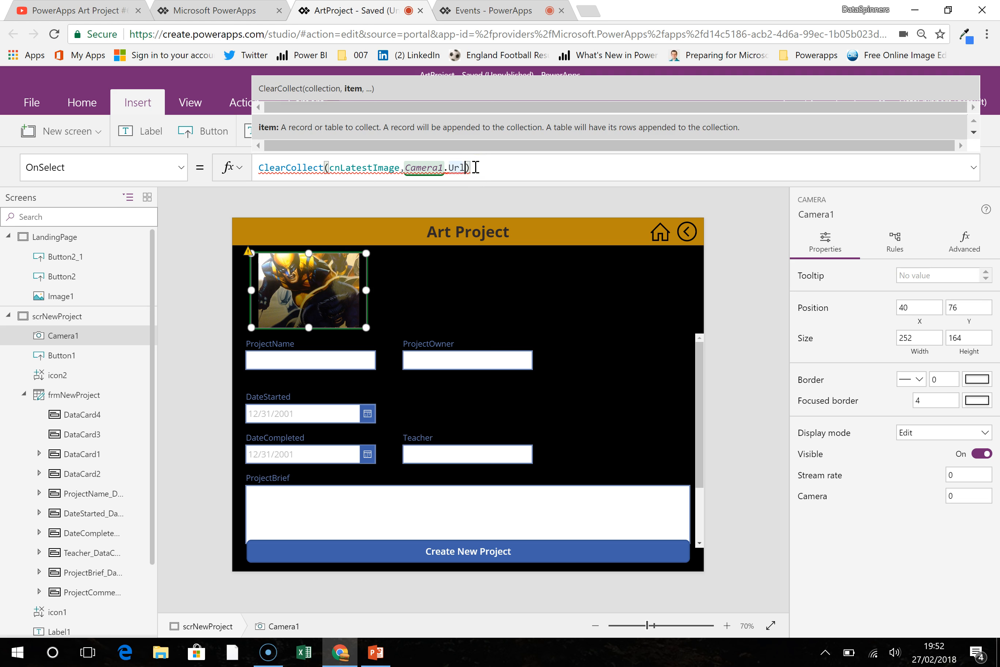
pyautogui.press('BackSpace')
pyautogui.press('BackSpace')
pyautogui.press('BackSpace')
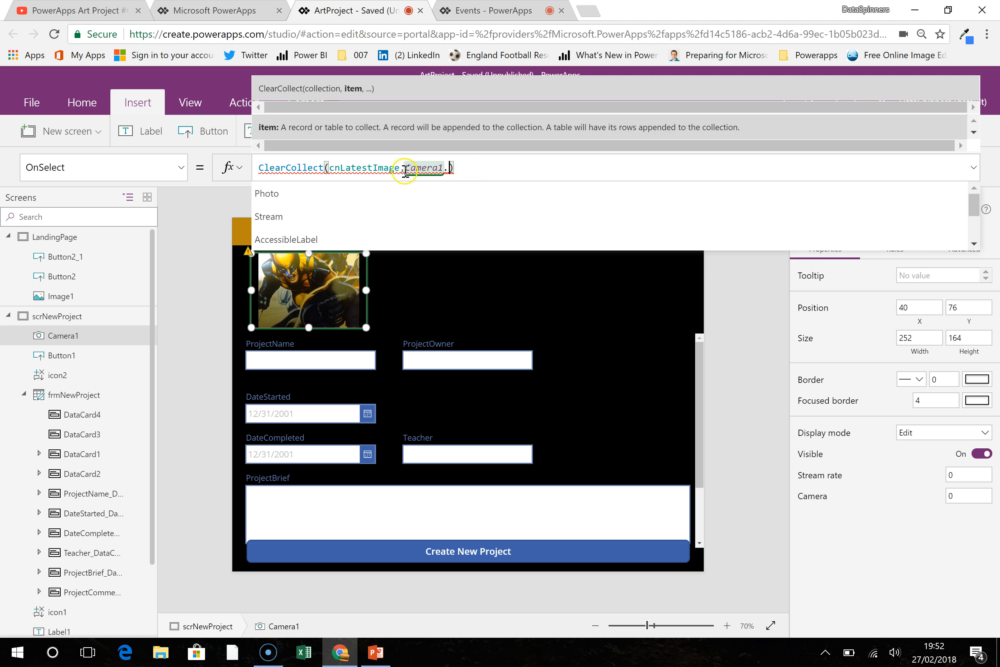
pyautogui.click(322, 198)
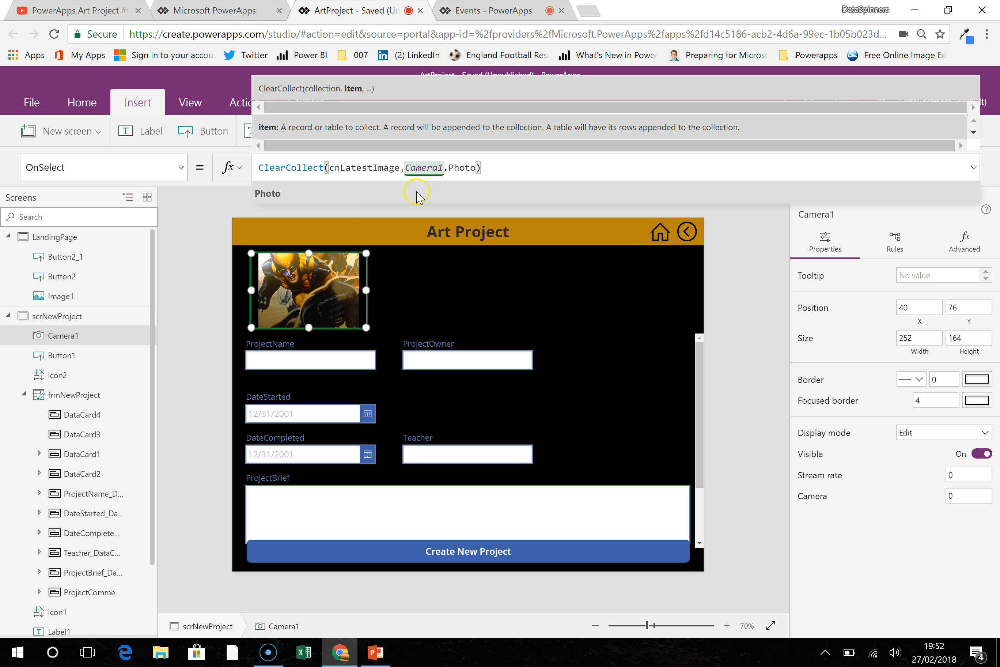
pyautogui.click(514, 163)
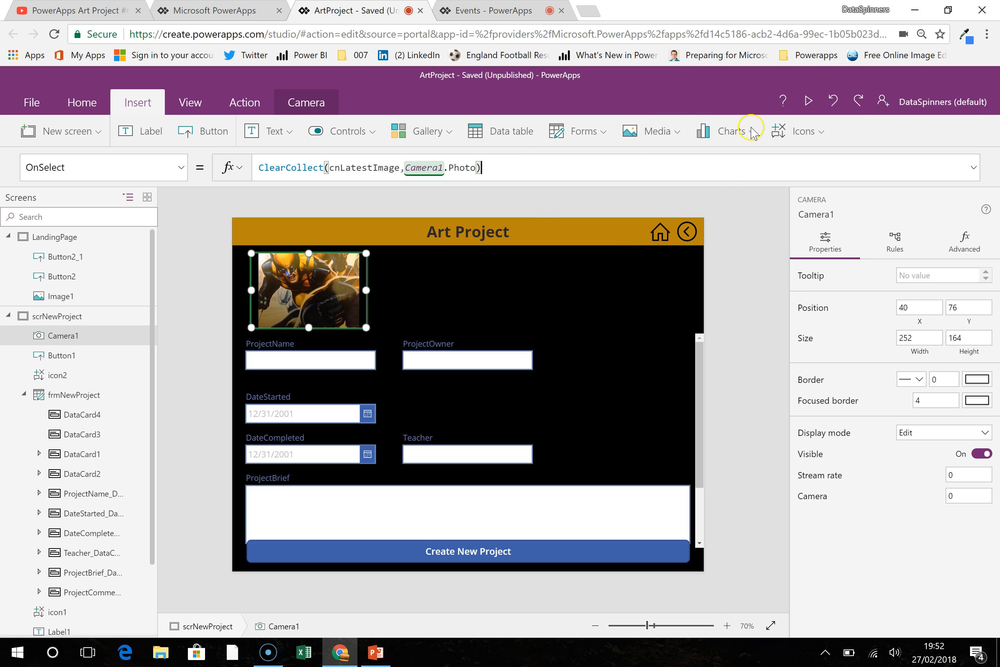
# - Preview the app, take a photo with the camera control and close the preview
pyautogui.click(808, 102)
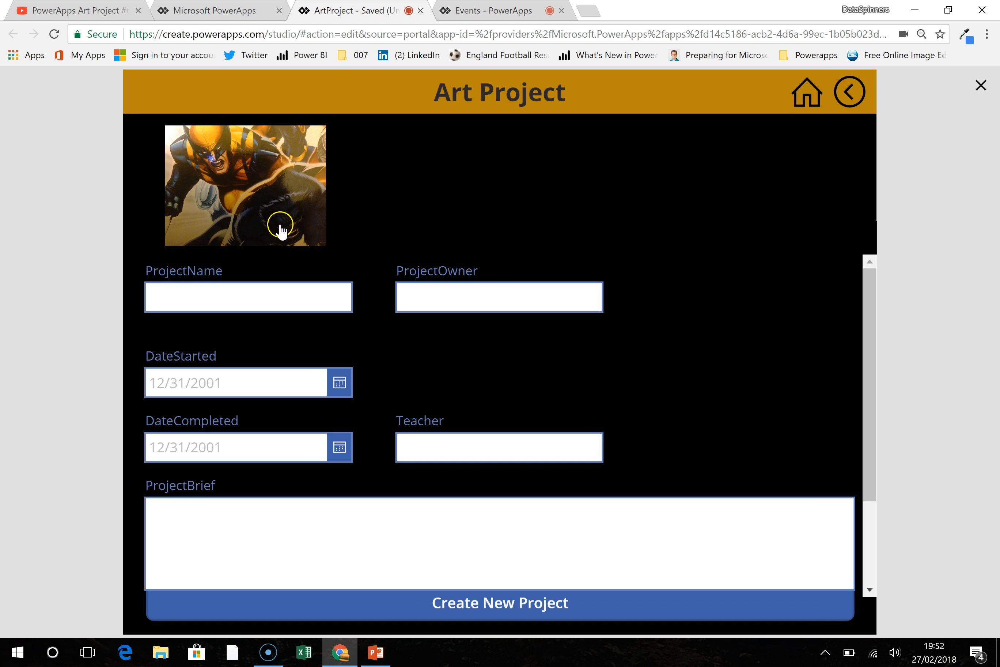
pyautogui.click(417, 193)
pyautogui.click(980, 86)
pyautogui.click(91, 157)
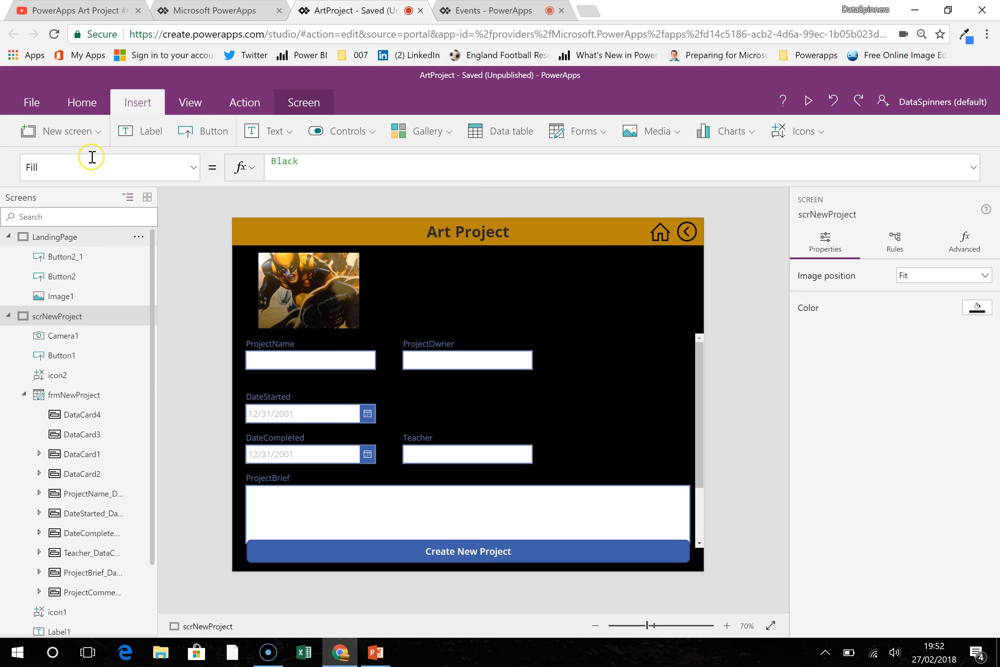
# - Check the contents of the cnLatestImage collection and review the camera's OnSelect formula on the new project screen
pyautogui.click(29, 103)
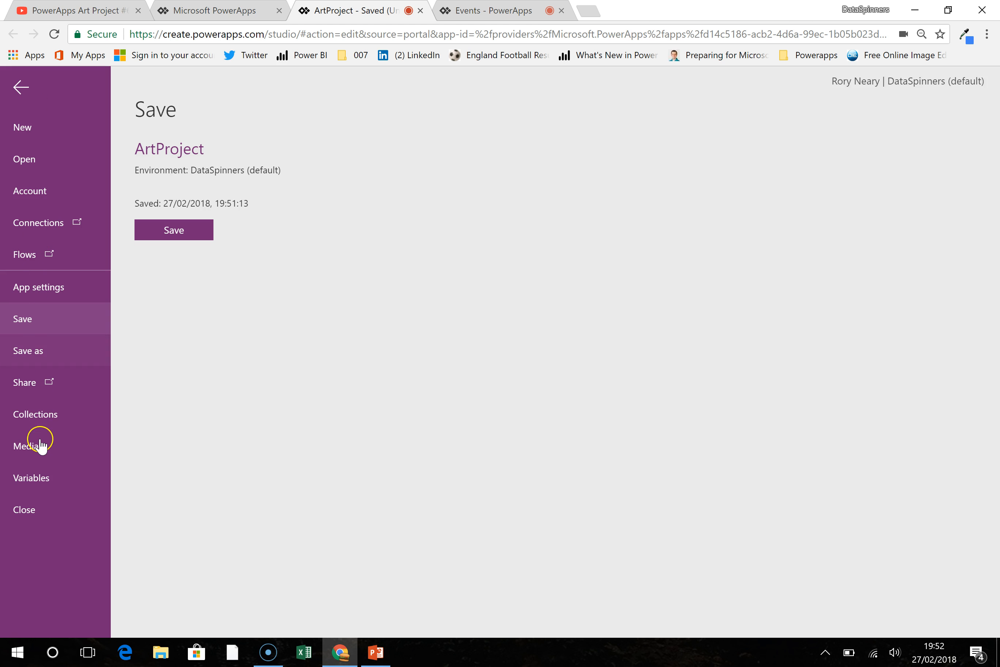
pyautogui.click(43, 420)
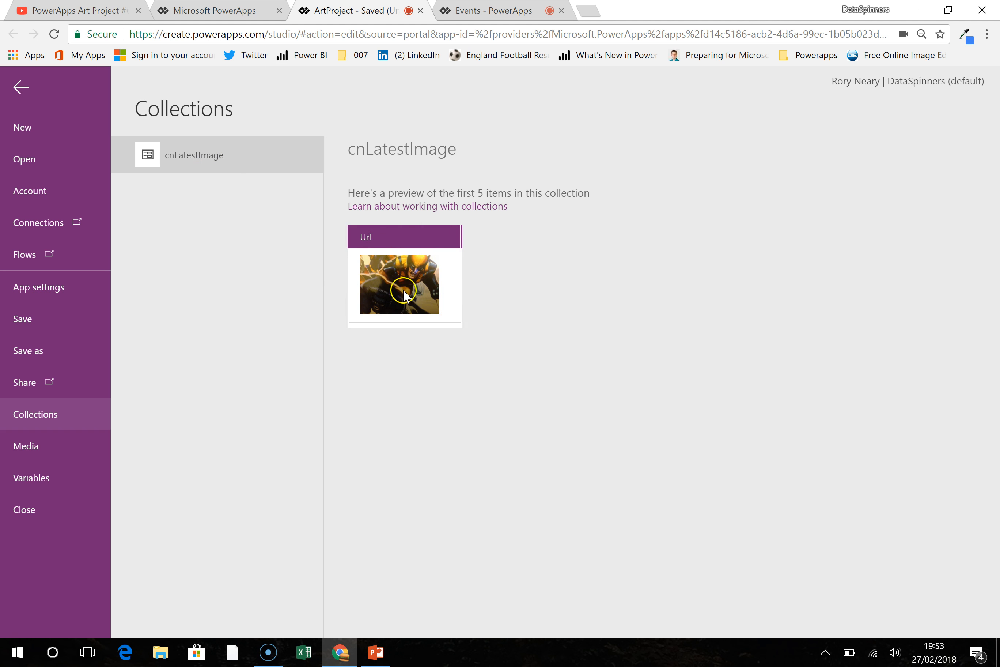
pyautogui.click(21, 89)
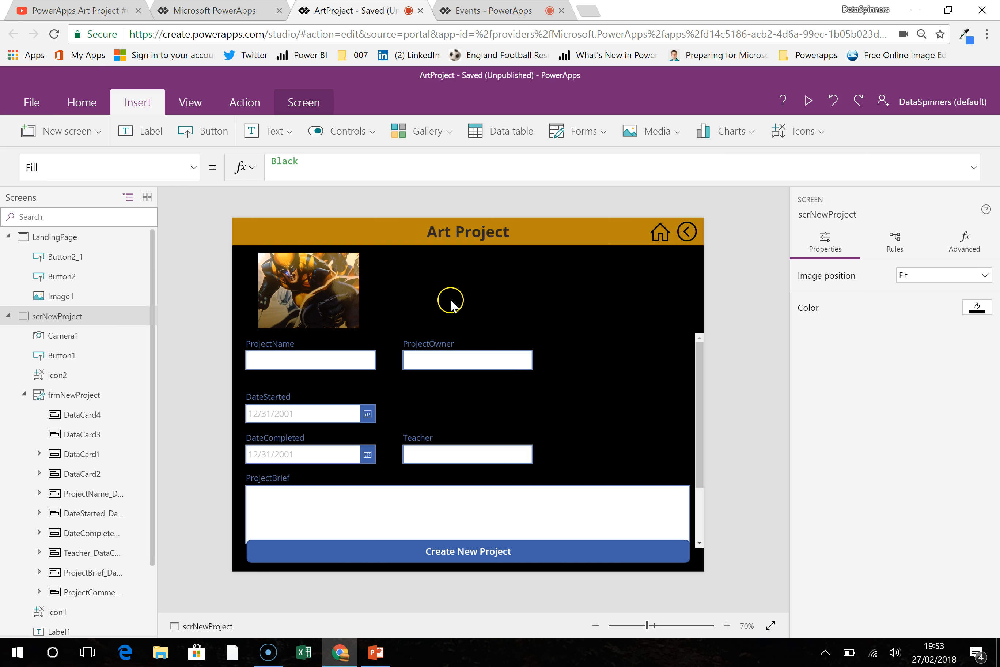
pyautogui.click(309, 297)
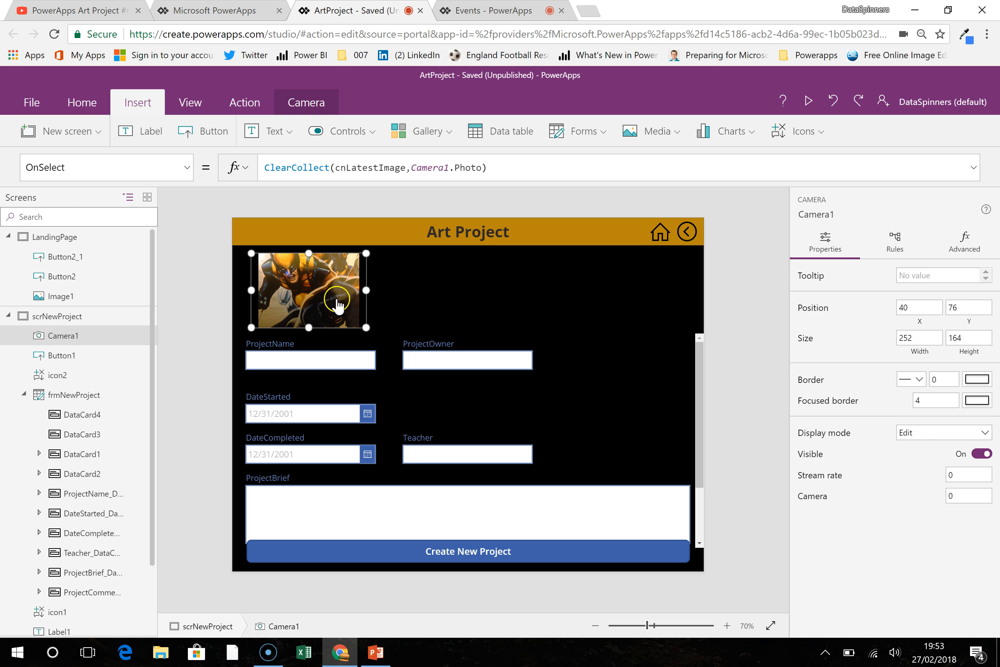
pyautogui.click(436, 284)
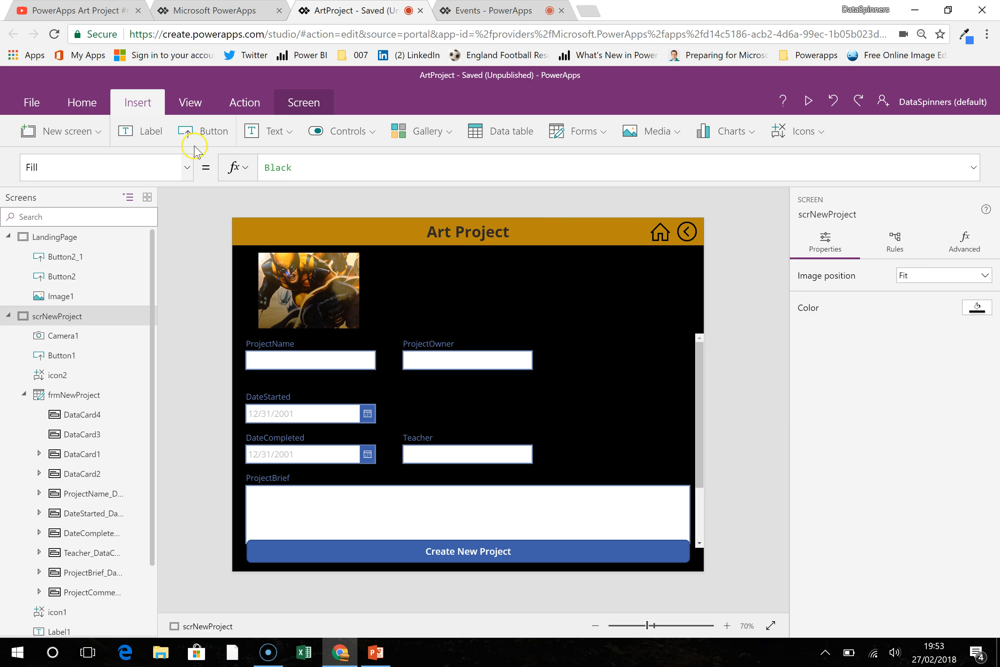
# - Insert an image control beside the camera on scrNewProject, at position 447, 76 and about 259 by 175 in size
pyautogui.click(666, 130)
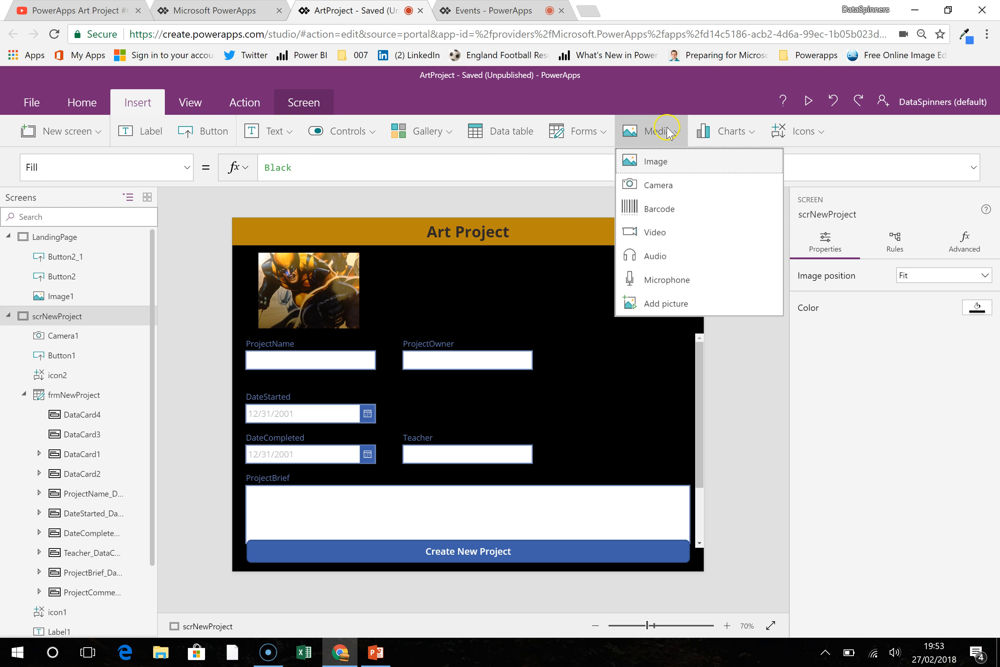
pyautogui.click(659, 161)
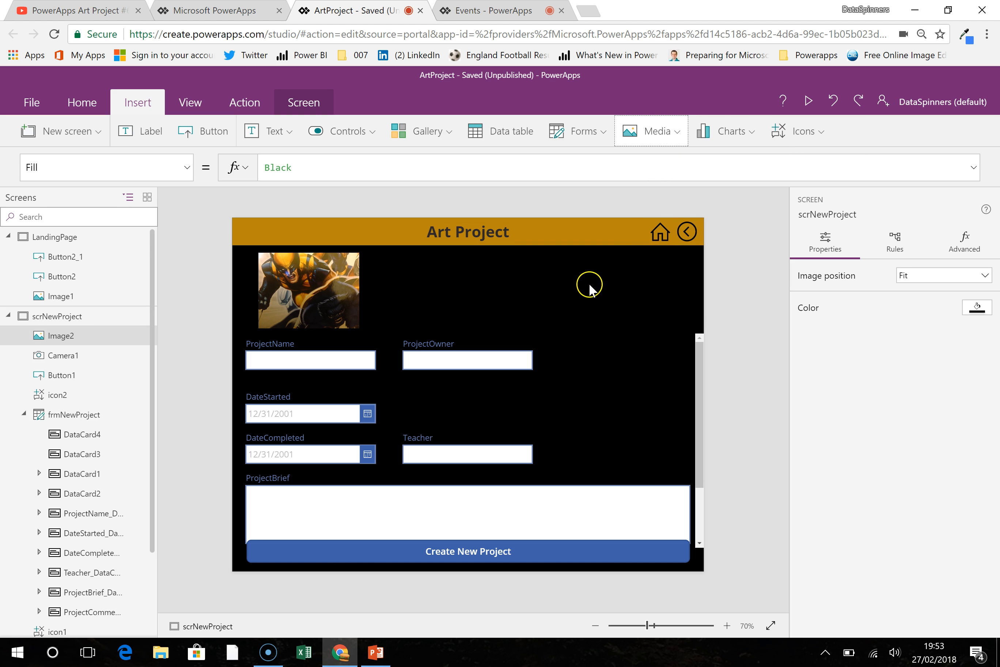
pyautogui.moveTo(289, 247); pyautogui.dragTo(468, 255)
pyautogui.moveTo(484, 297); pyautogui.dragTo(556, 334)
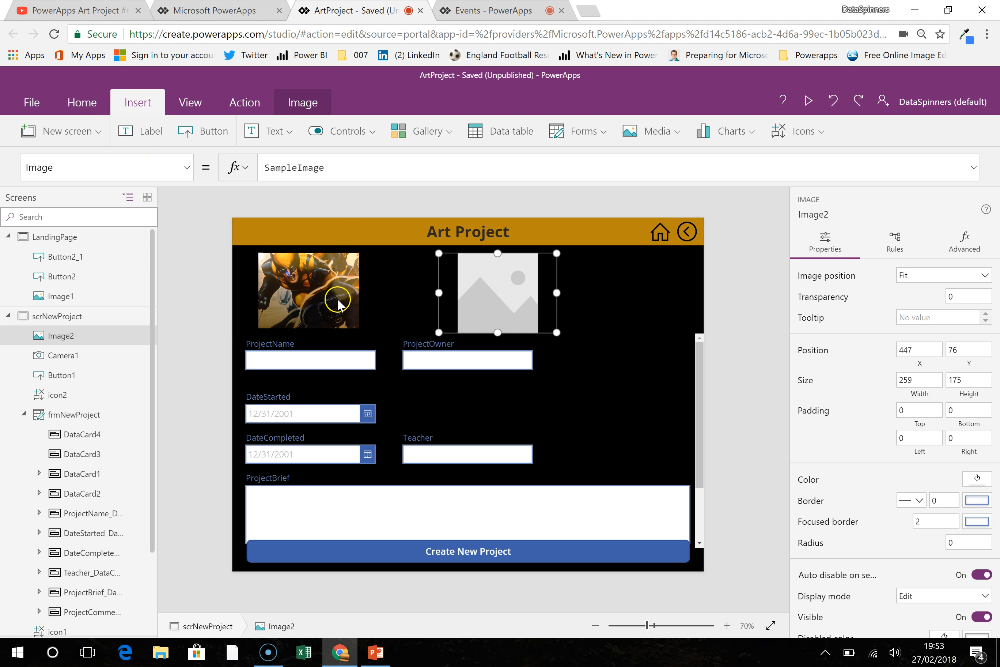
# - Set the new image control's Image property to First(cnLatestImage).Url
pyautogui.click(342, 170)
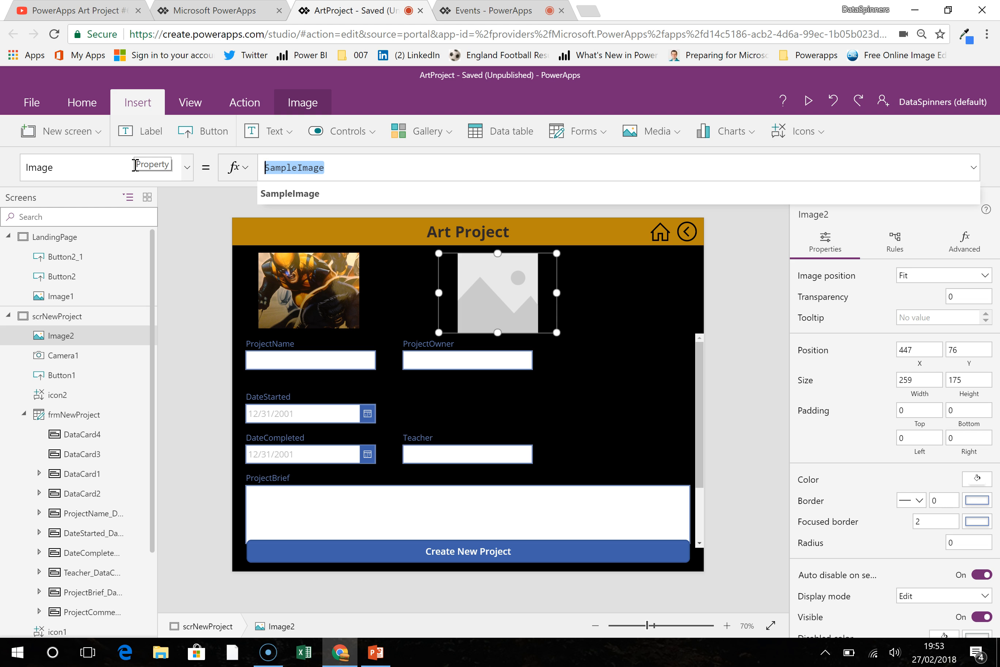
pyautogui.write('Fir')
pyautogui.press('BackSpace')
pyautogui.press('BackSpace')
pyautogui.press('BackSpace')
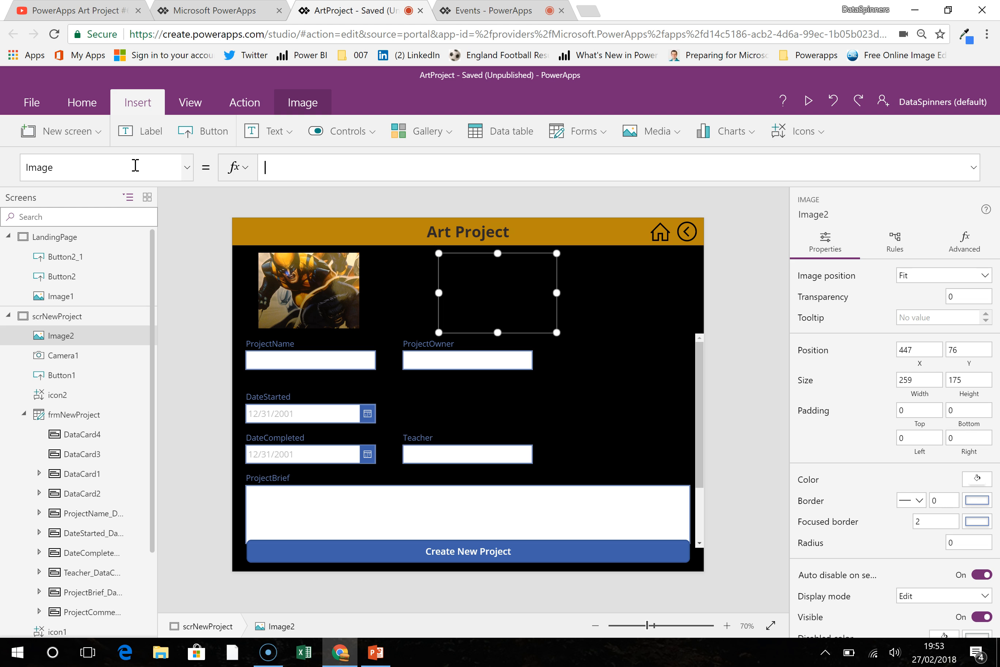
pyautogui.write('st(')
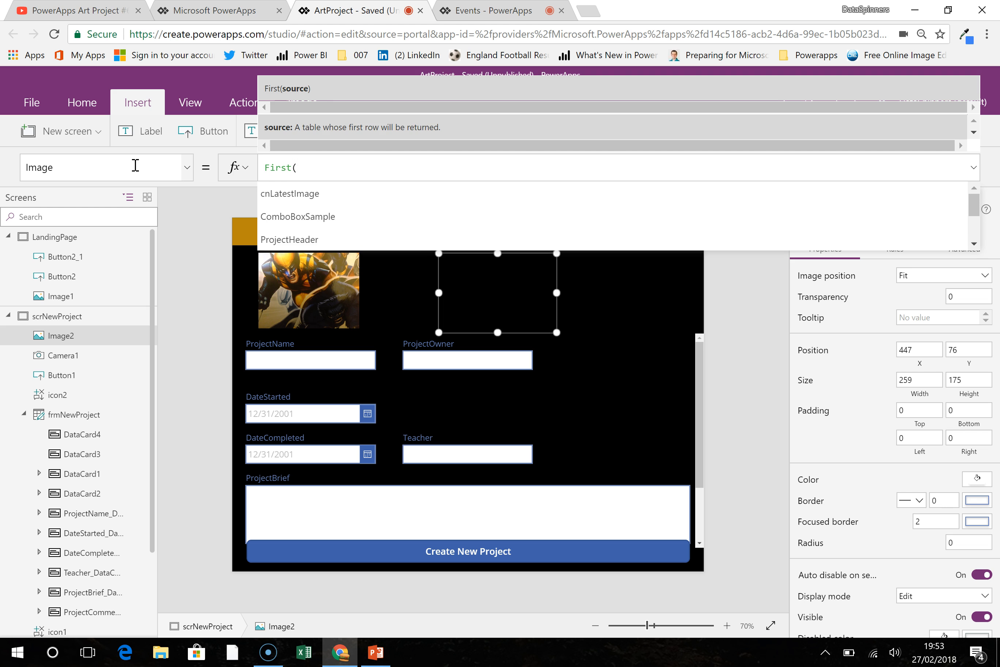
pyautogui.write('cn')
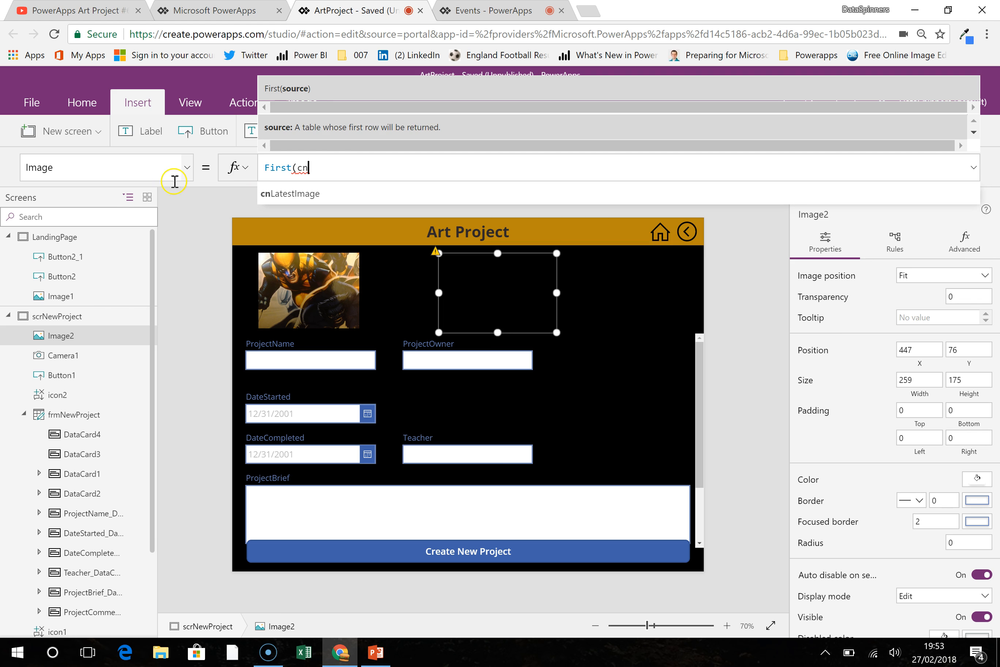
pyautogui.click(279, 195)
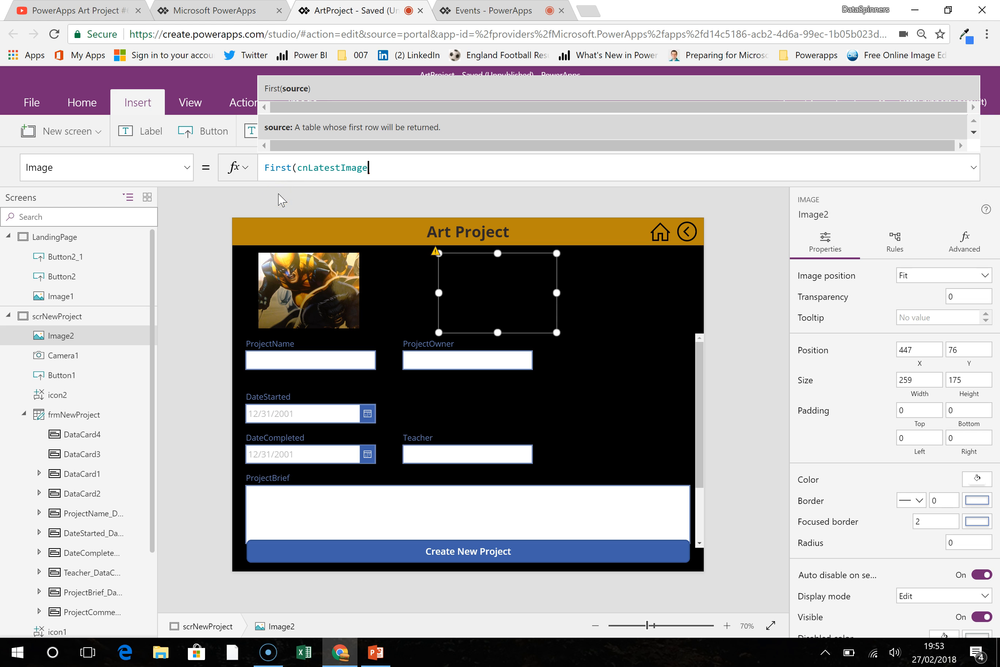
pyautogui.write(')')
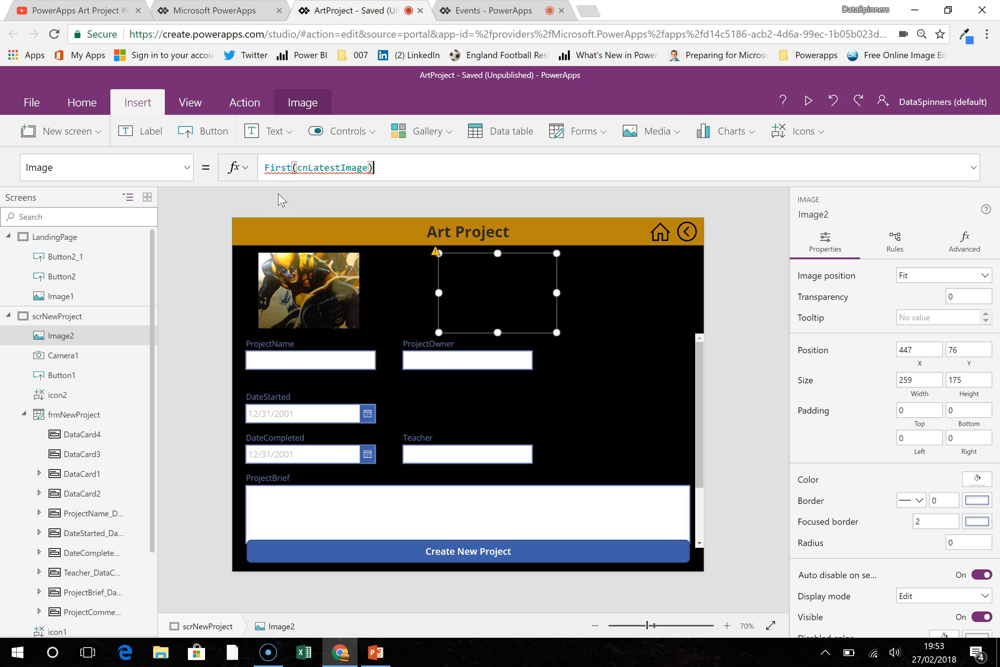
pyautogui.write('.')
pyautogui.click(281, 199)
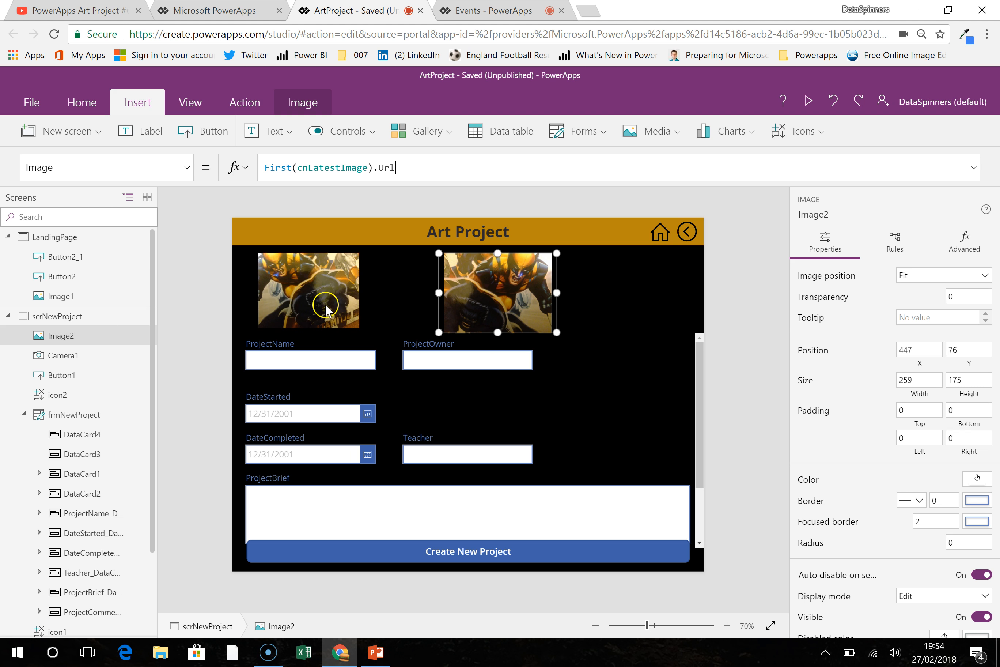
# - Take several new photos with the camera control to test that the image control shows the latest capture
pyautogui.click(307, 304)
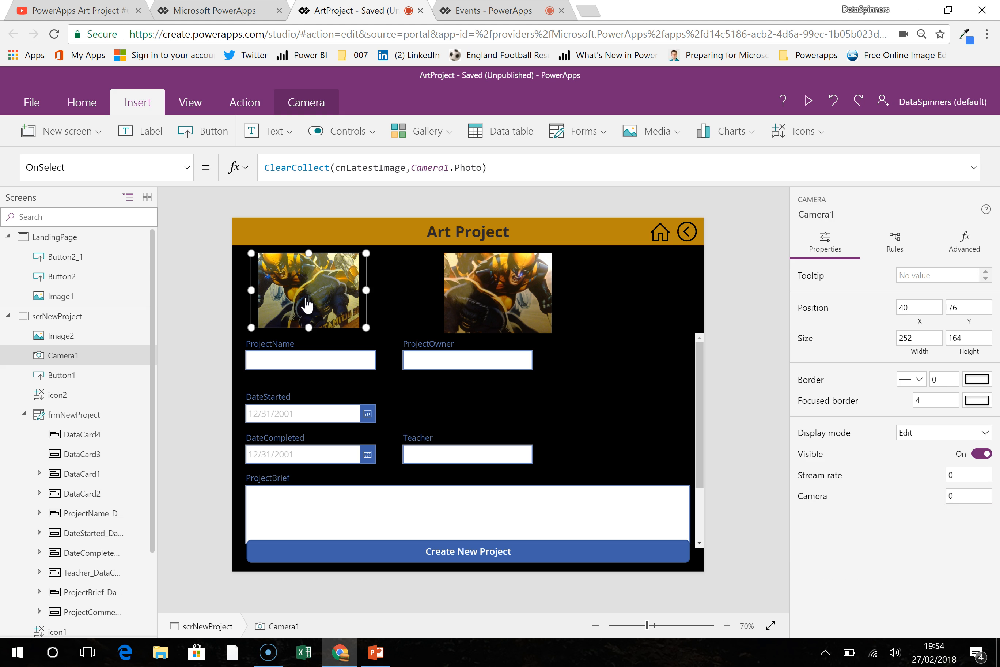
pyautogui.click(331, 296)
pyautogui.click(389, 291)
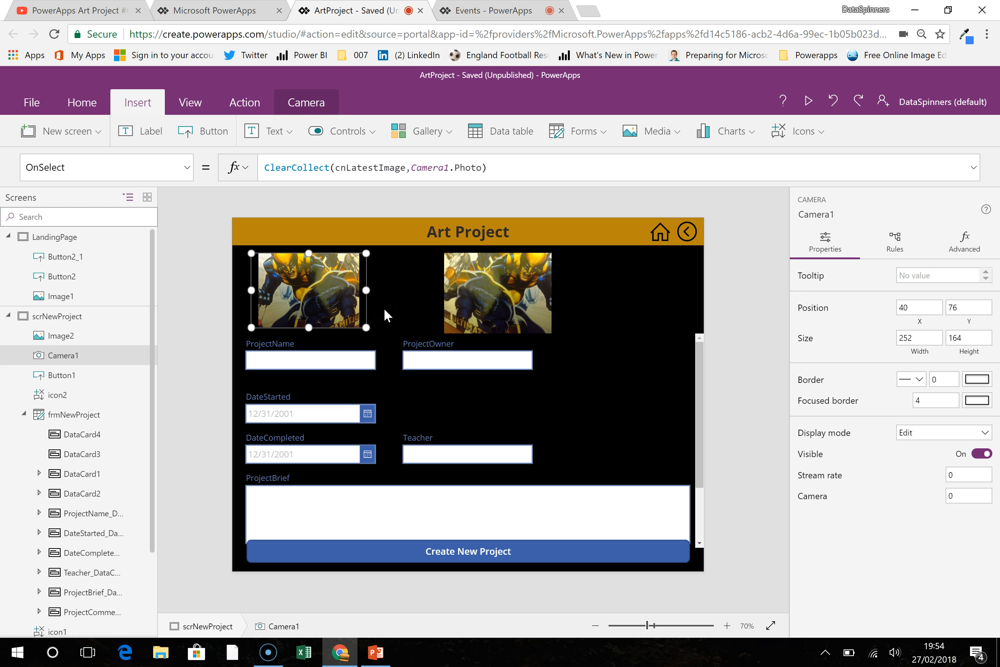
pyautogui.click(337, 304)
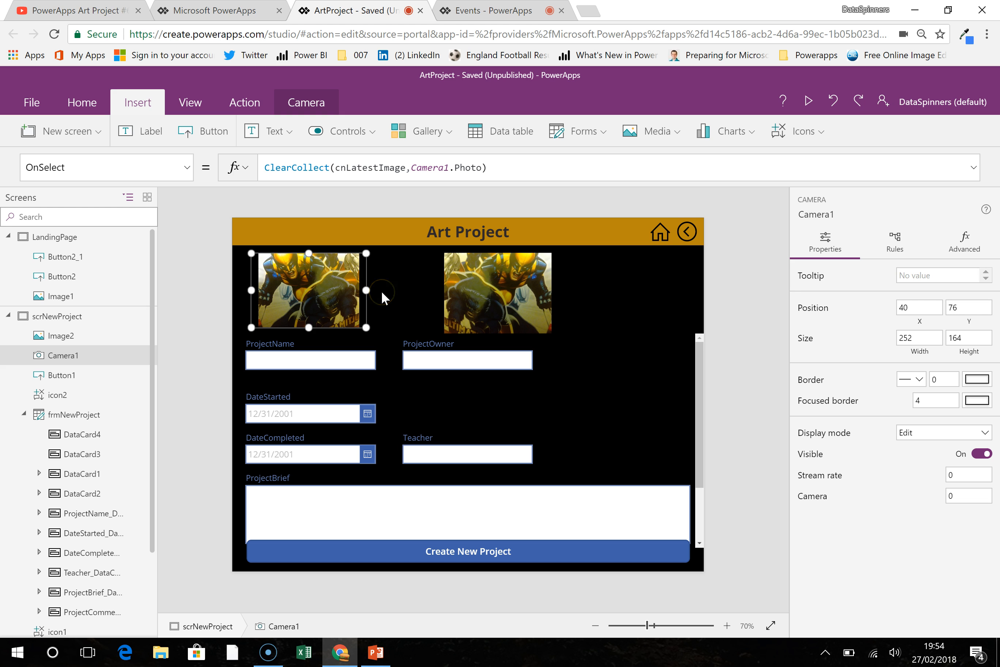
# - Add the FinalProjectImg field from the ProjectHeader data source to the frmNewProject form
pyautogui.moveTo(699, 397); pyautogui.dragTo(702, 468)
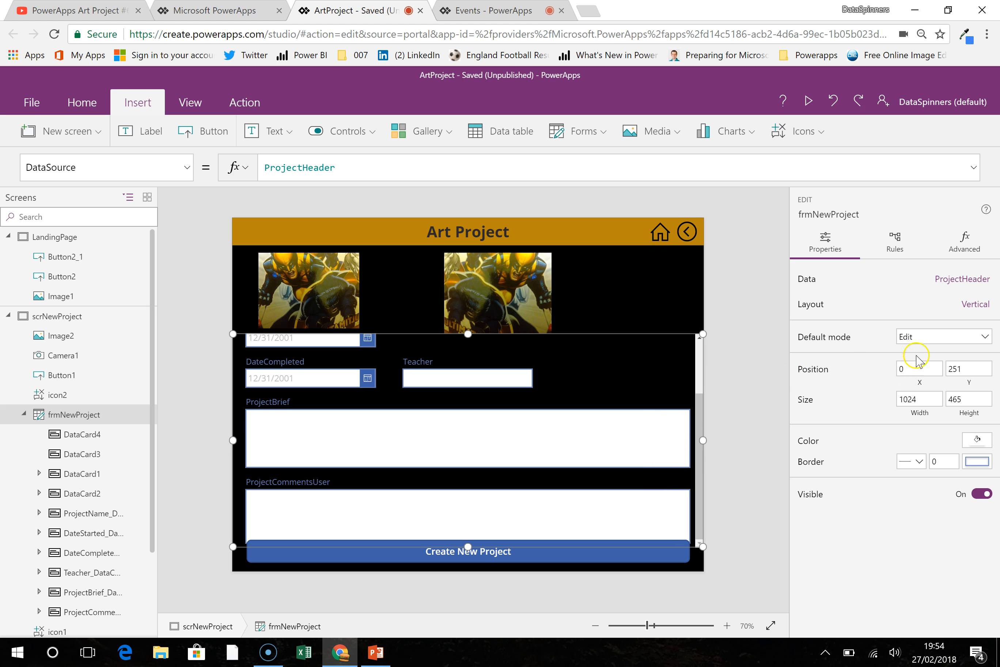
pyautogui.click(961, 280)
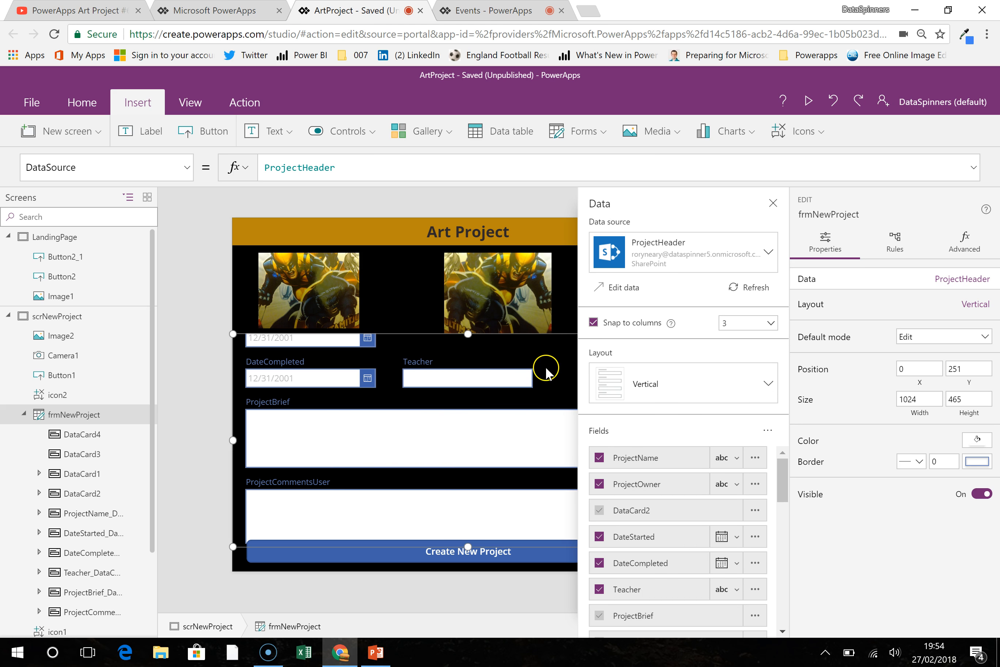
pyautogui.moveTo(779, 475); pyautogui.dragTo(785, 543)
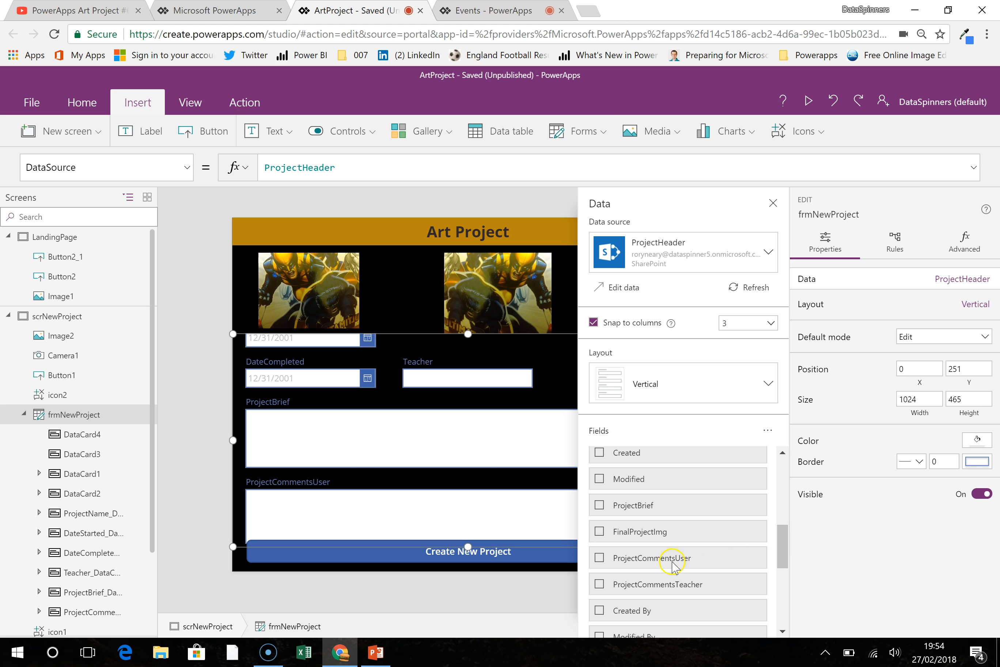
pyautogui.click(600, 531)
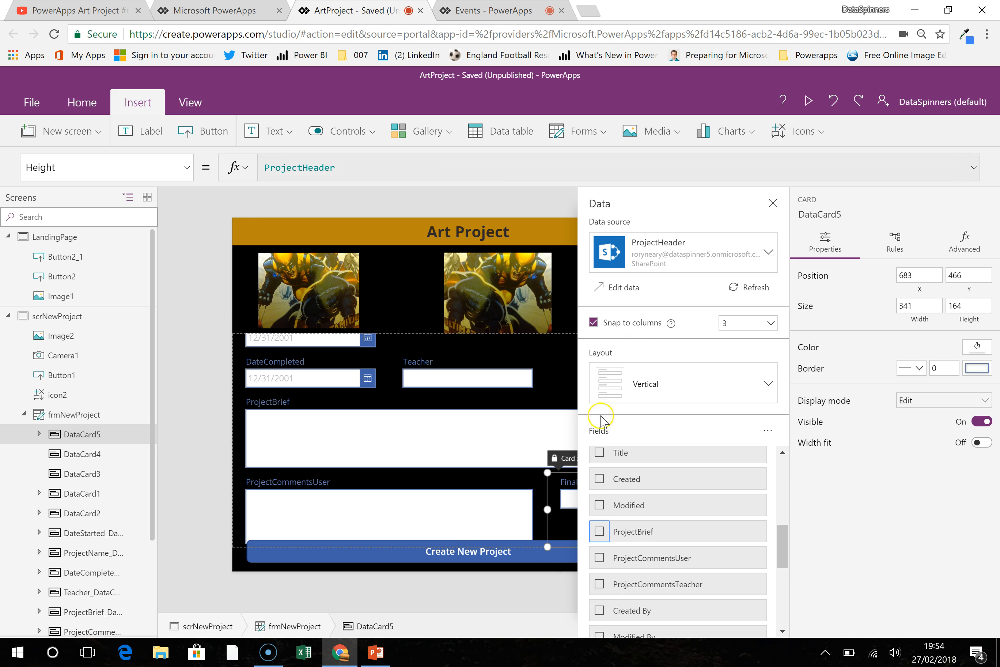
pyautogui.click(774, 202)
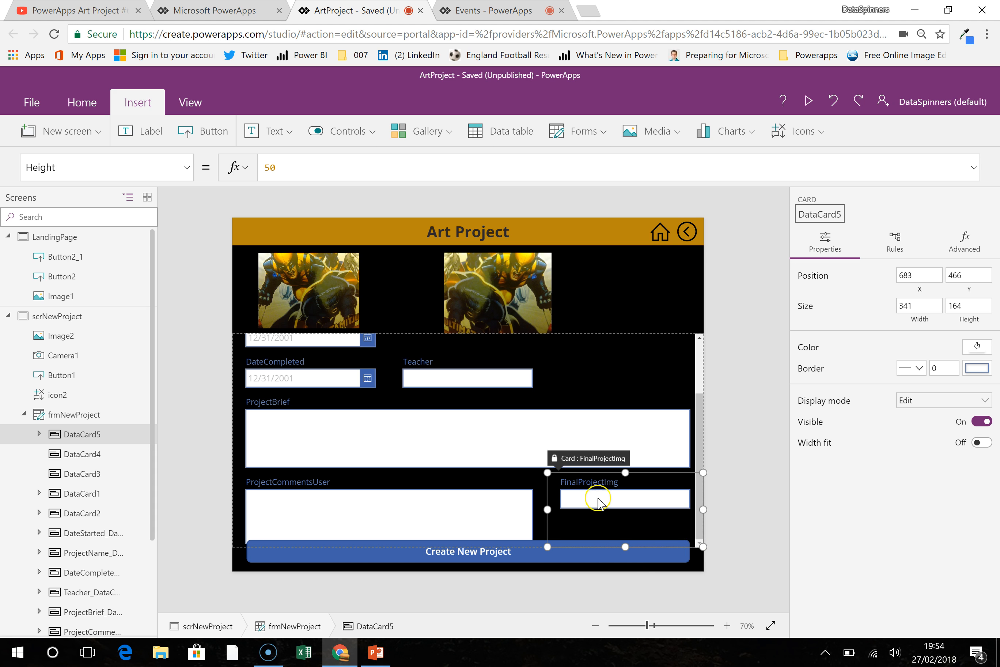
# - Change the FinalProjectImg text input to Multiline mode and enlarge it to a height of about 96
pyautogui.click(626, 506)
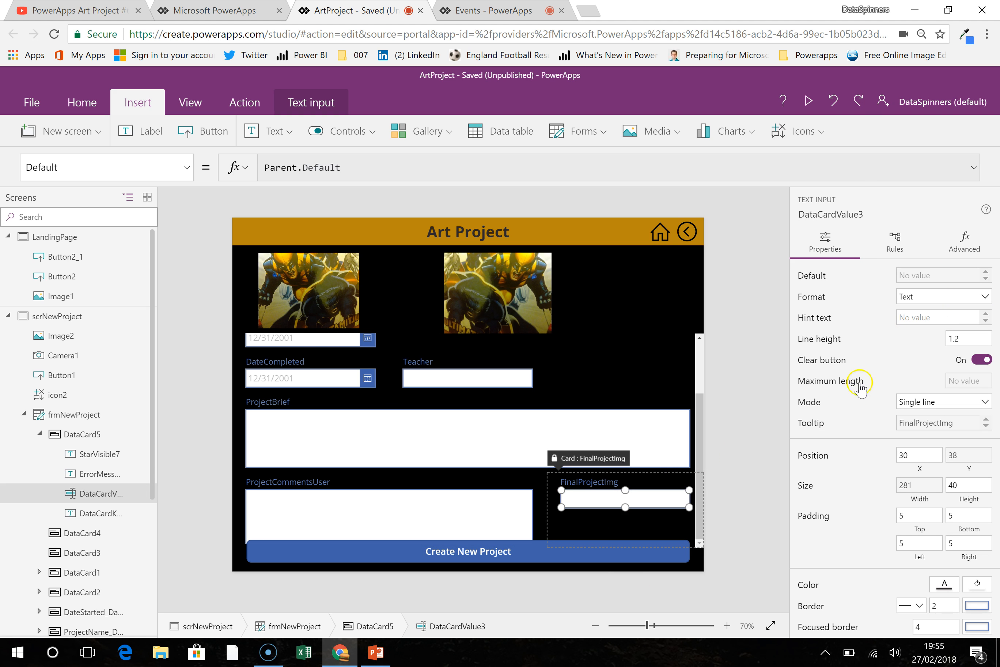
pyautogui.click(986, 402)
pyautogui.click(986, 402)
pyautogui.click(985, 403)
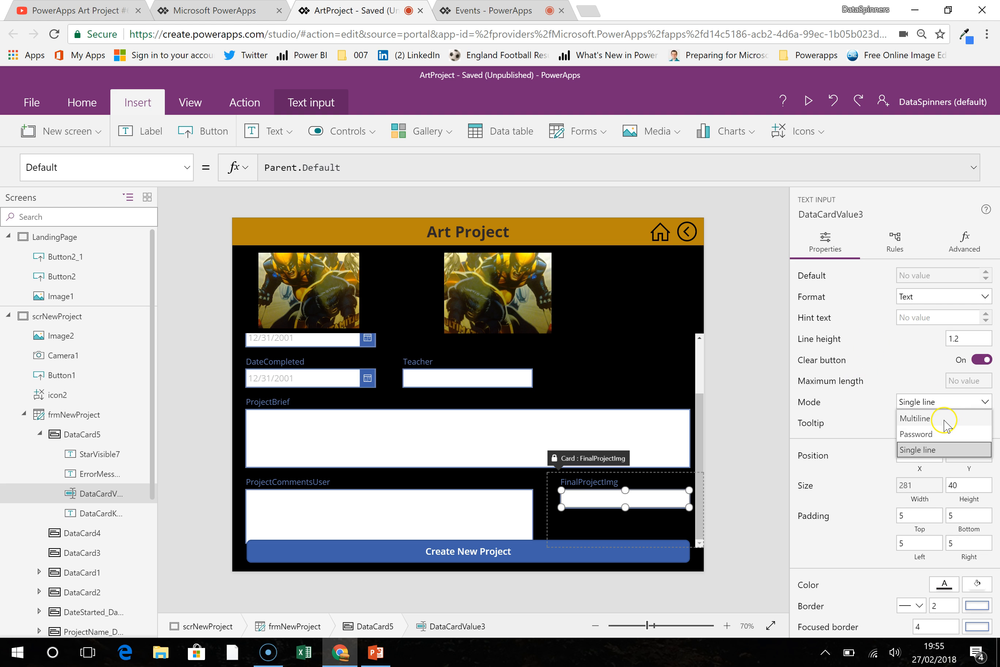
pyautogui.click(943, 420)
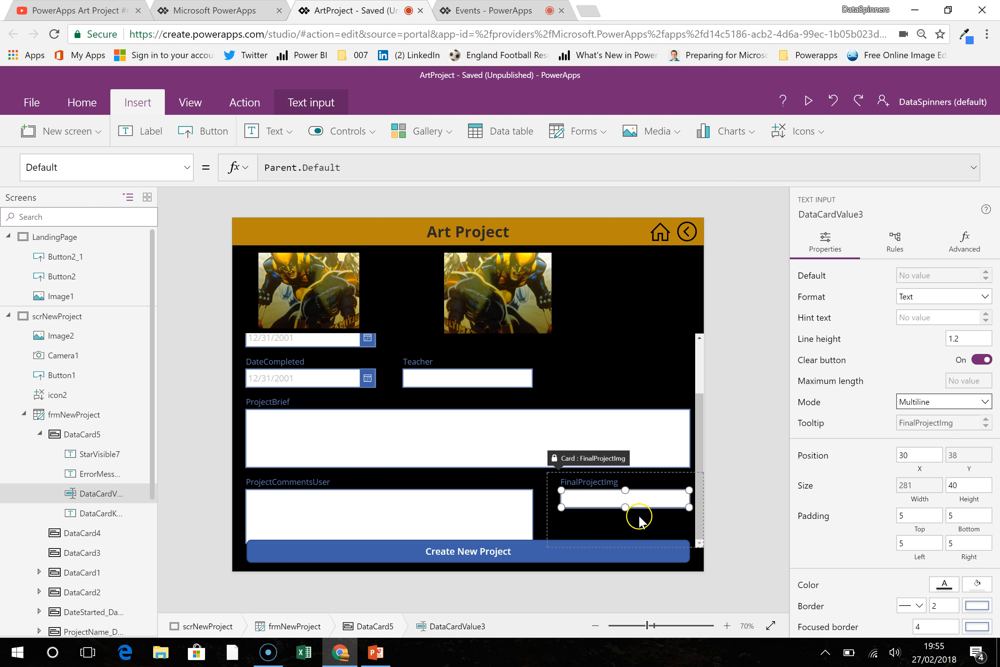
pyautogui.moveTo(626, 507); pyautogui.dragTo(629, 533)
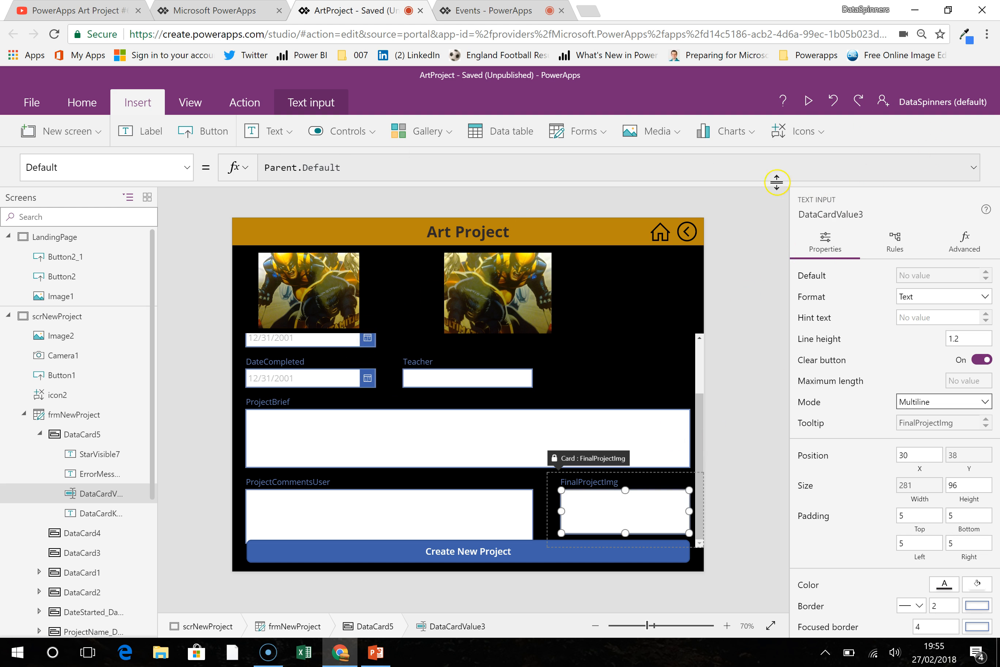
# - Unlock the FinalProjectImg card so that its properties can be changed
pyautogui.click(966, 249)
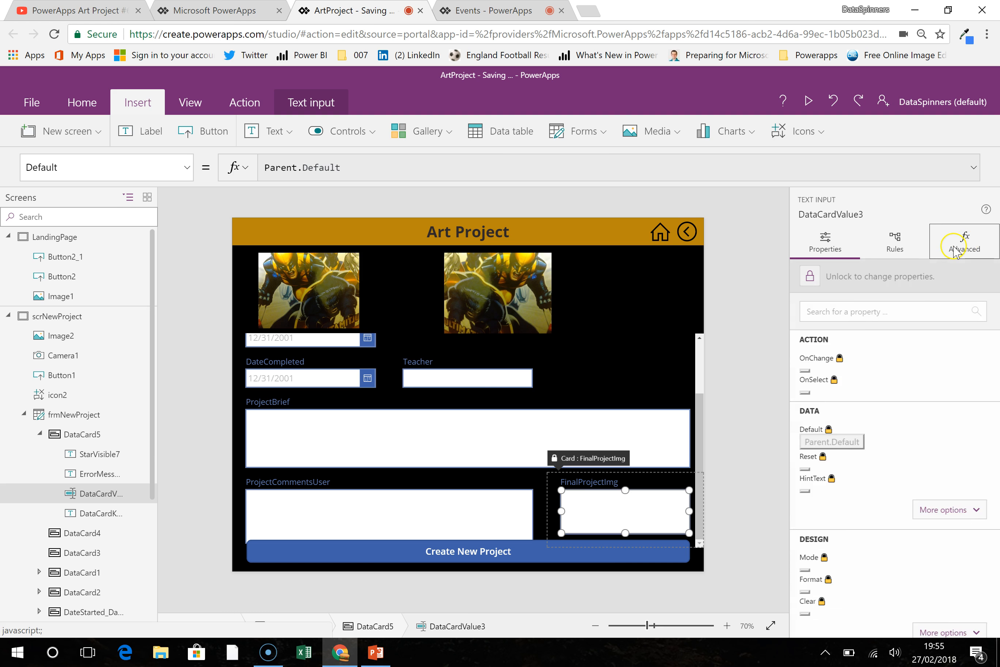
pyautogui.click(876, 277)
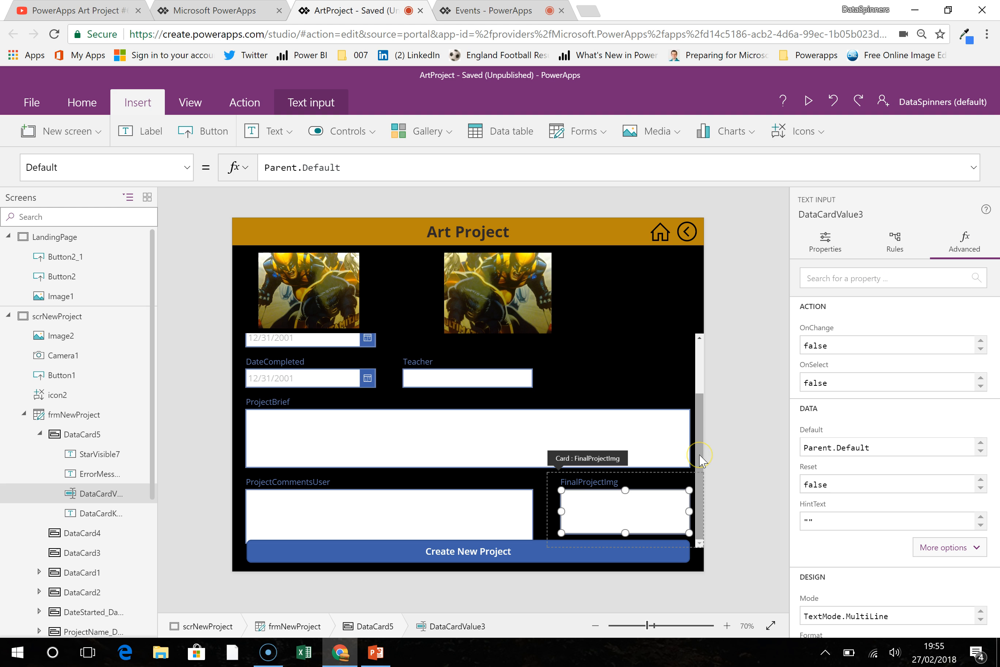
pyautogui.click(377, 194)
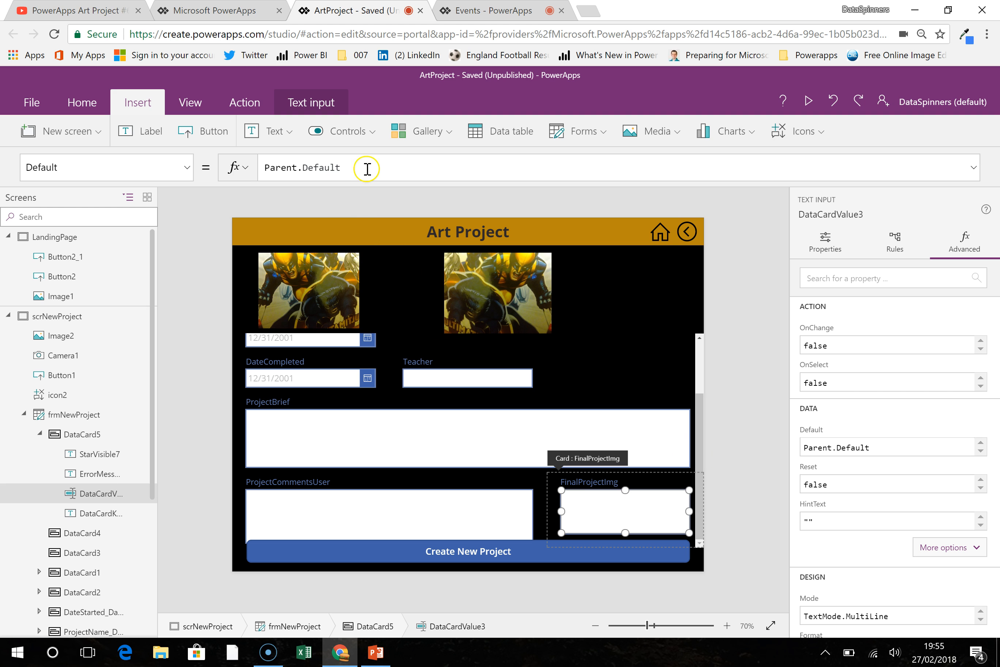
# - Set the FinalProjectImg text input's Default property to First(cnLatestImage).Url
pyautogui.click(282, 177)
pyautogui.click(354, 169)
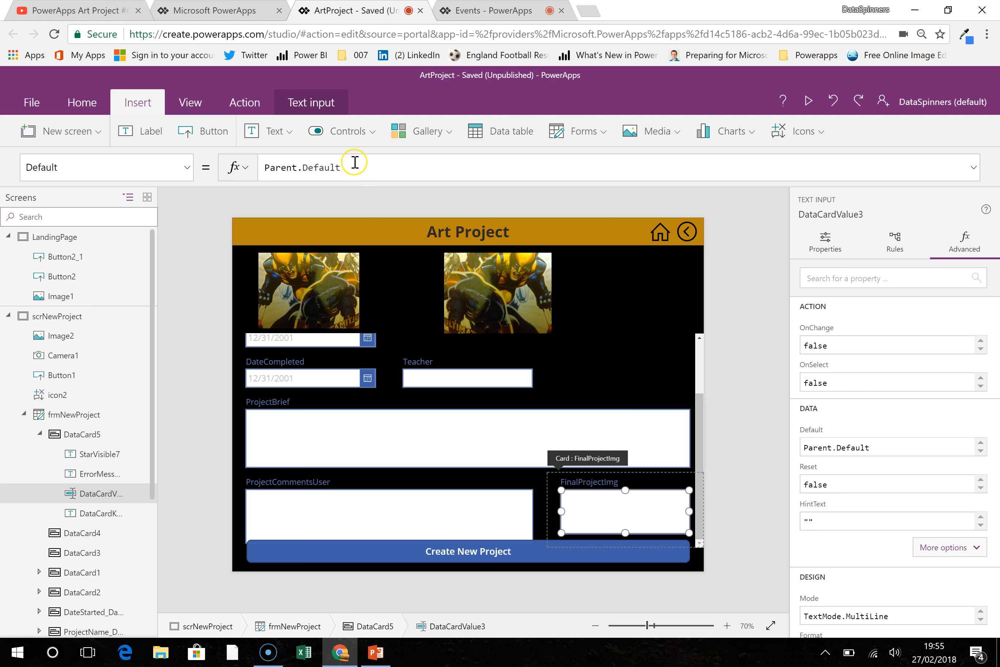
pyautogui.moveTo(347, 165); pyautogui.dragTo(214, 169)
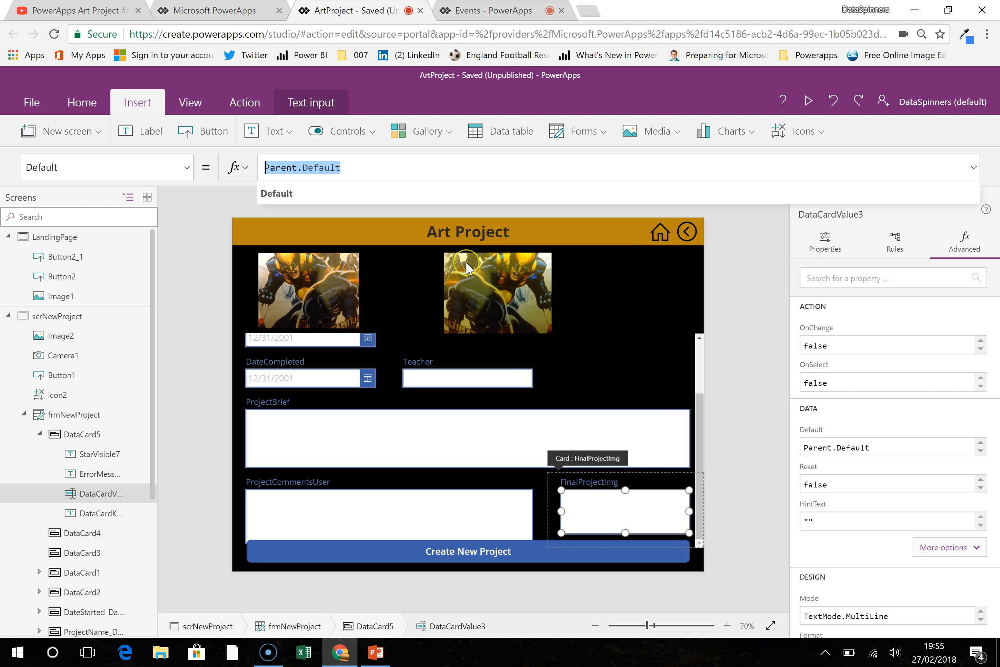
pyautogui.write('Fir')
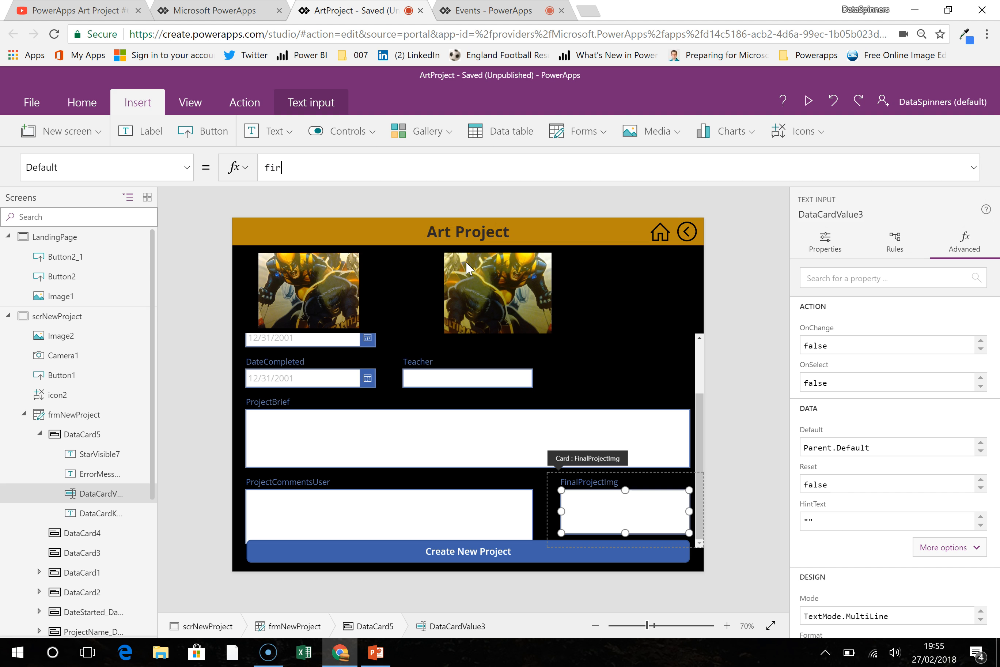
pyautogui.press('BackSpace')
pyautogui.press('BackSpace')
pyautogui.press('BackSpace')
pyautogui.write('First')
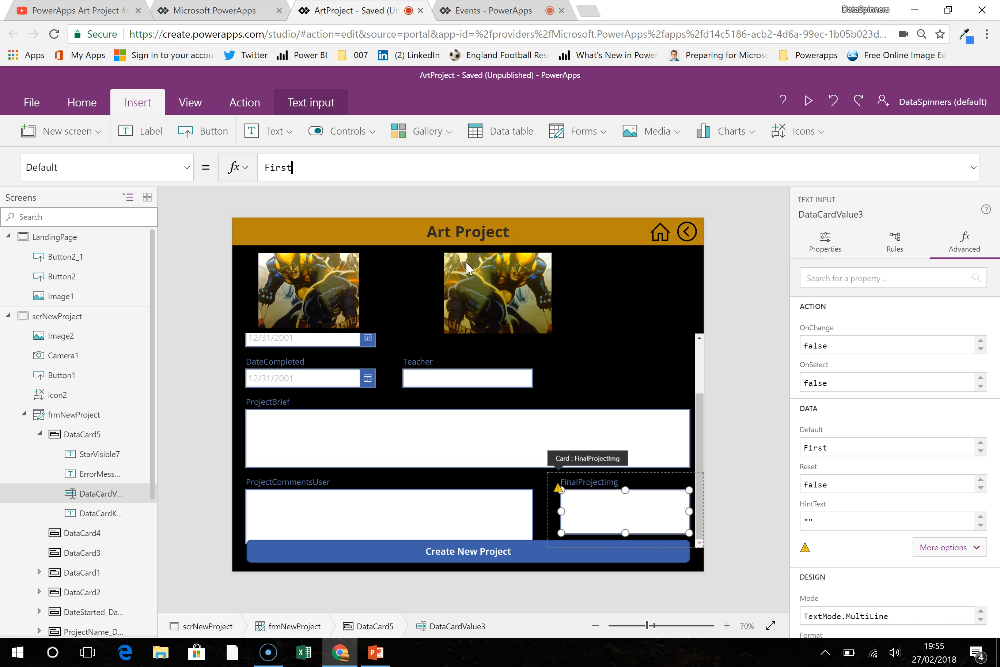
pyautogui.write('(')
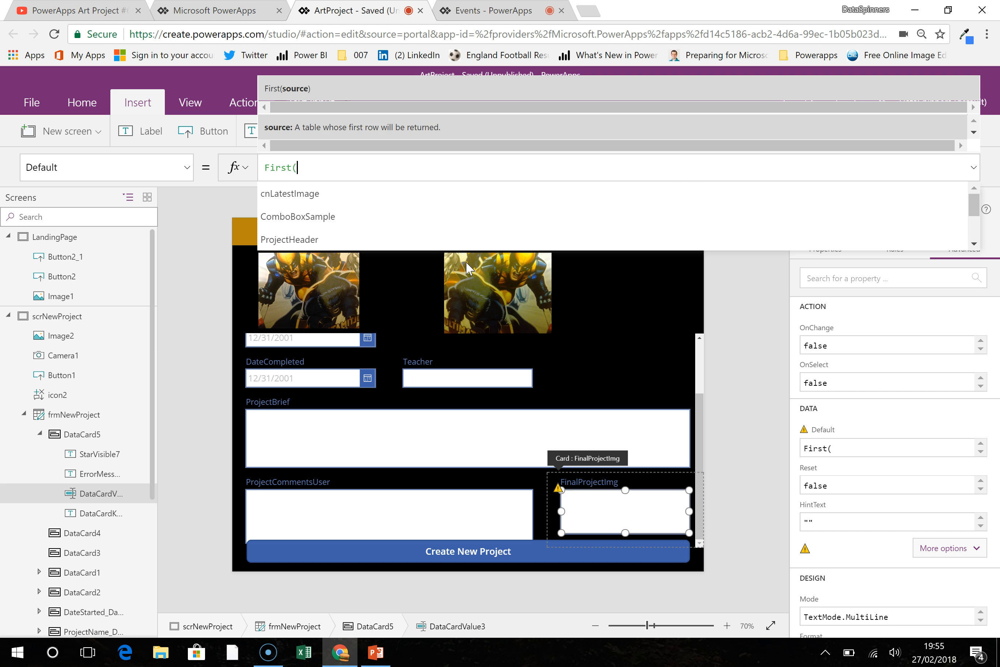
pyautogui.press('Tab')
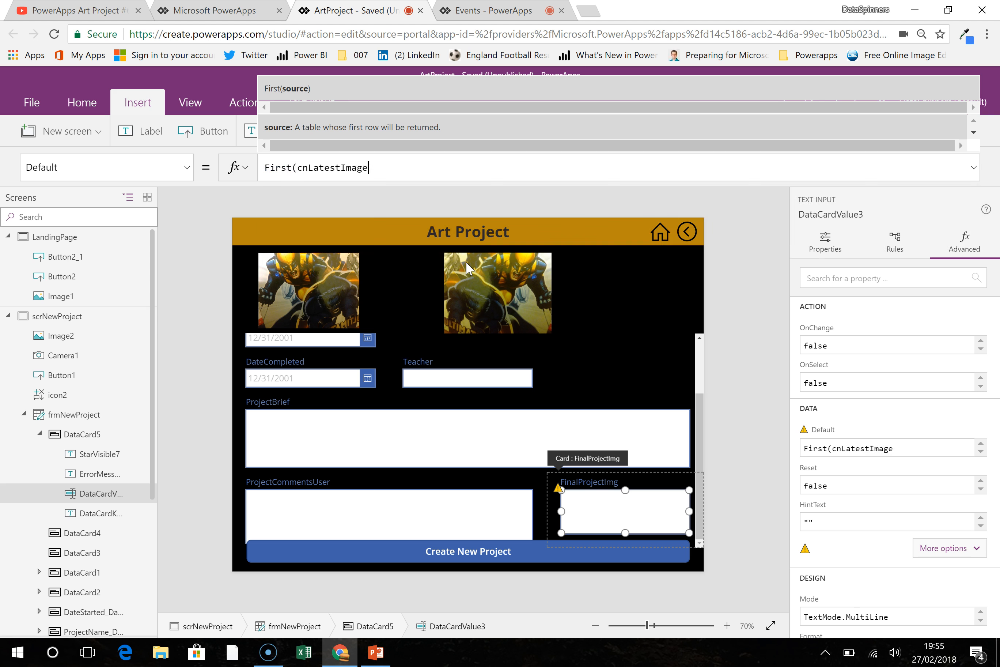
pyautogui.write('.URL')
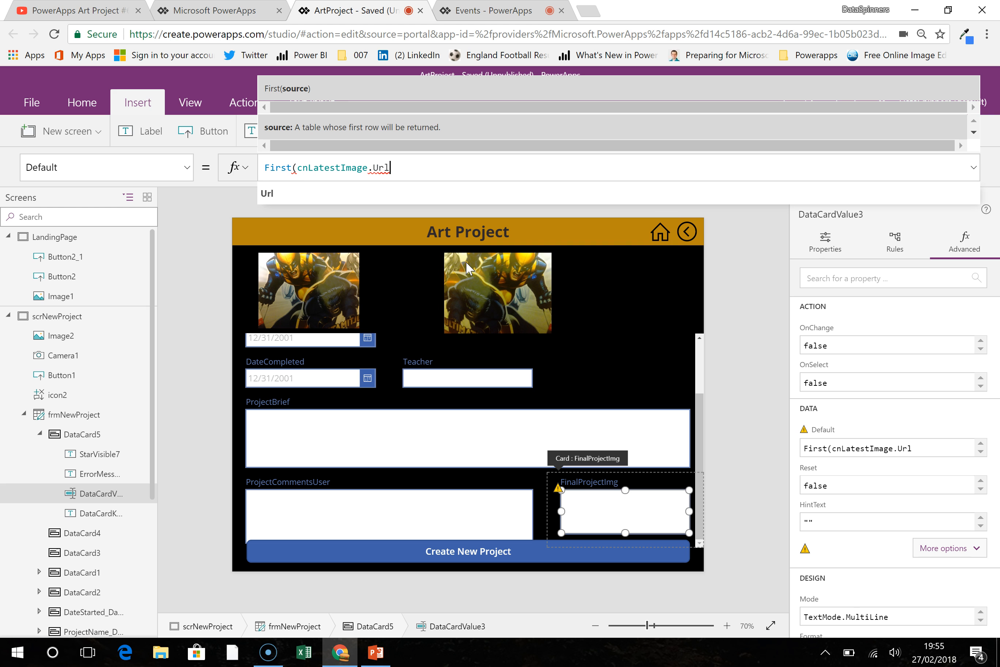
pyautogui.press('Left')
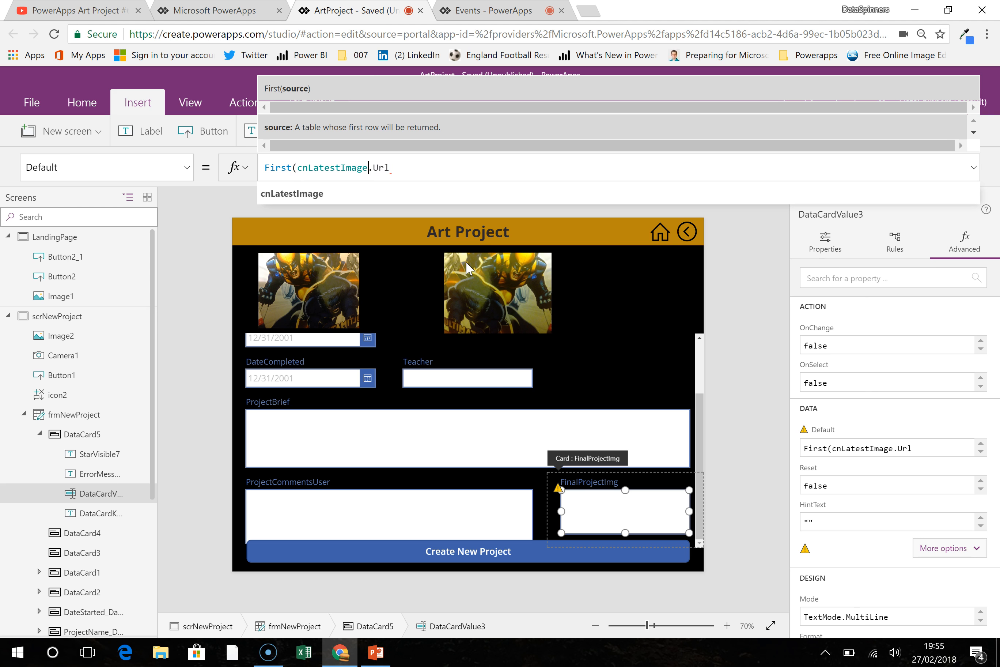
pyautogui.write(')')
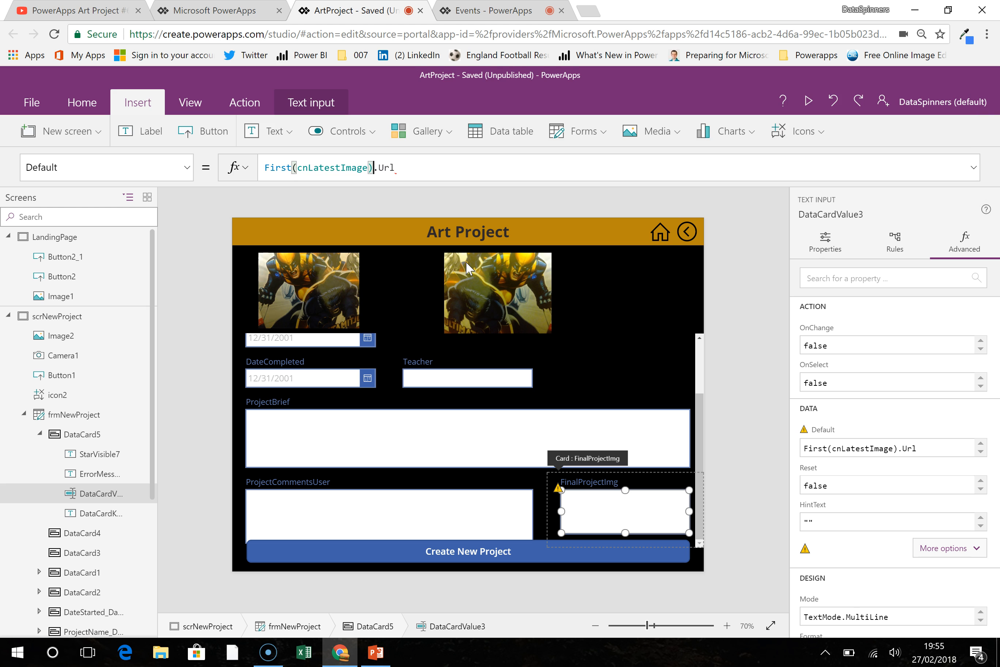
pyautogui.click(437, 170)
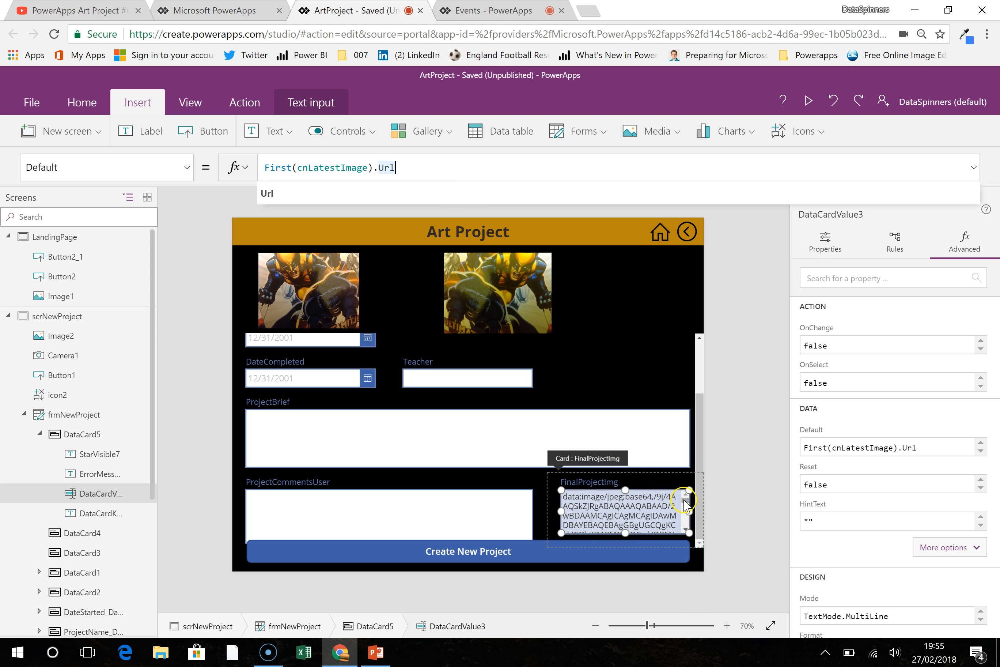
pyautogui.click(686, 522)
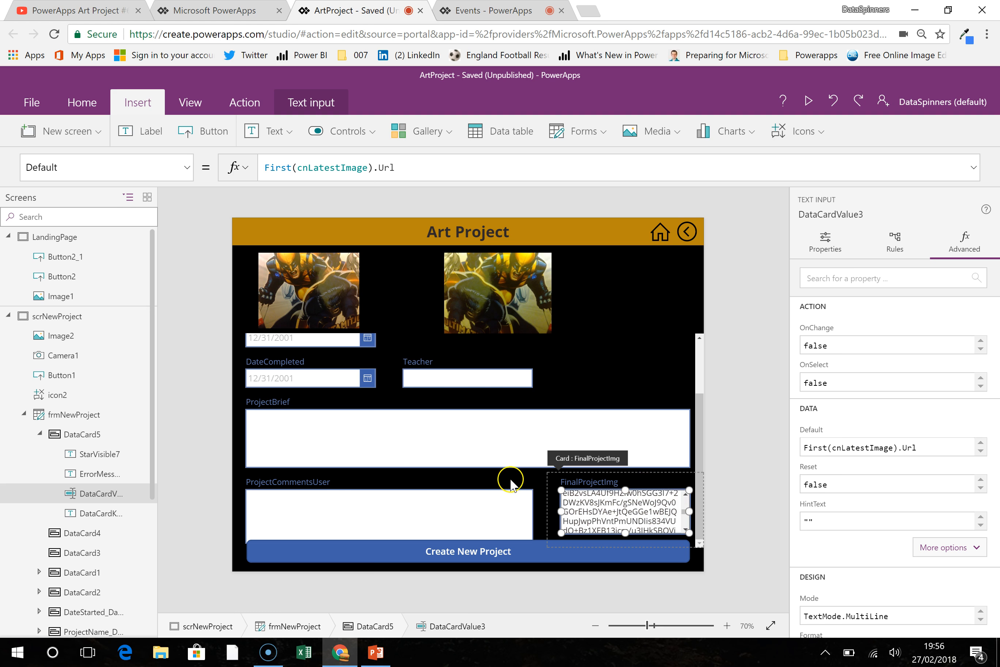
# - Try hiding the FinalProjectImg card on the form and turn its visibility back on
pyautogui.click(519, 488)
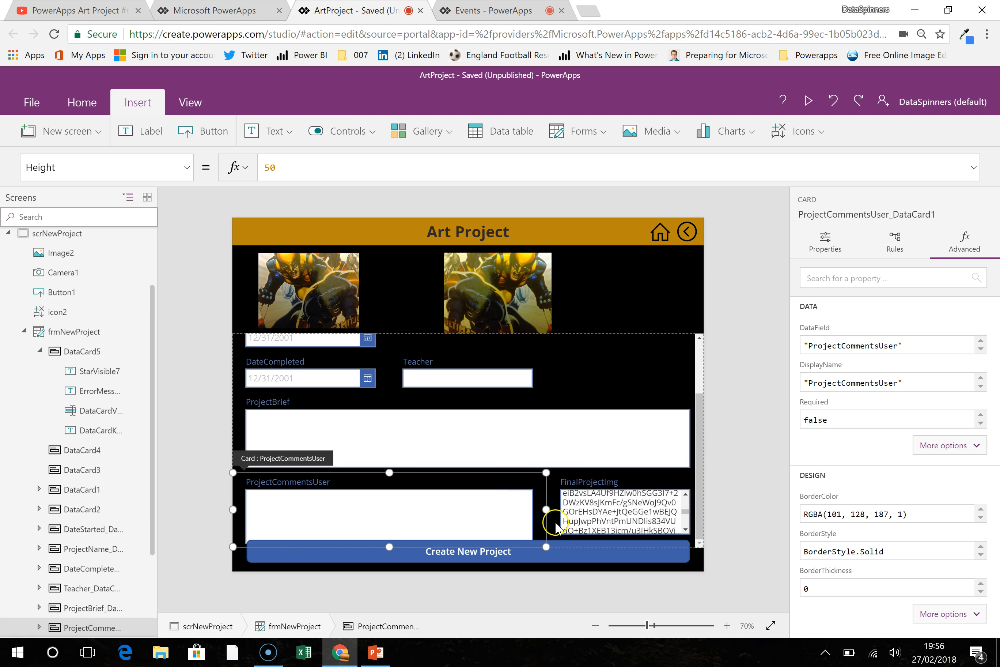
pyautogui.click(556, 524)
pyautogui.click(830, 251)
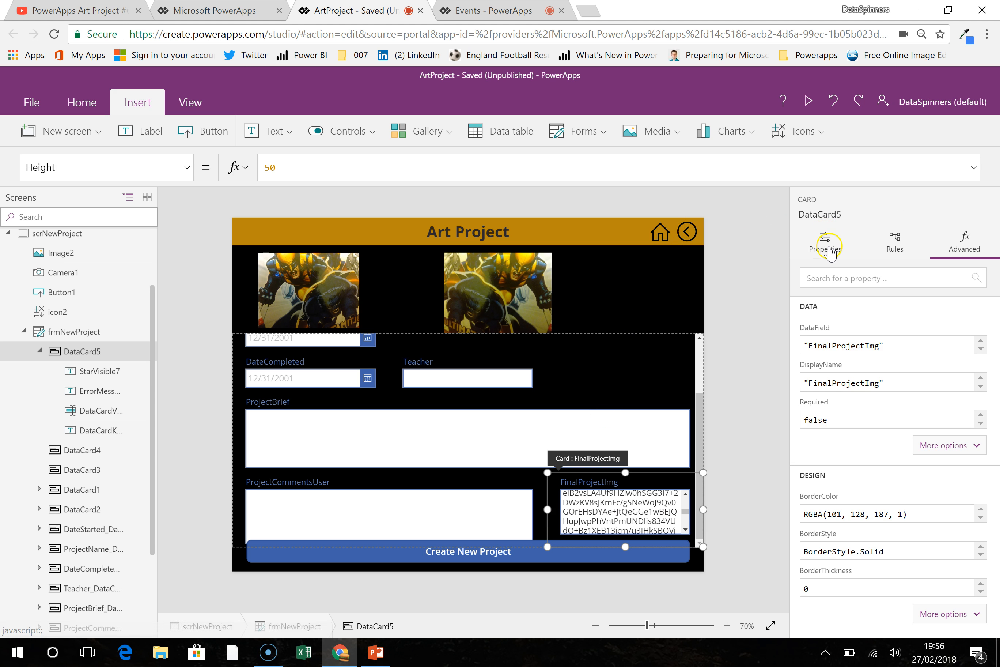
pyautogui.click(978, 423)
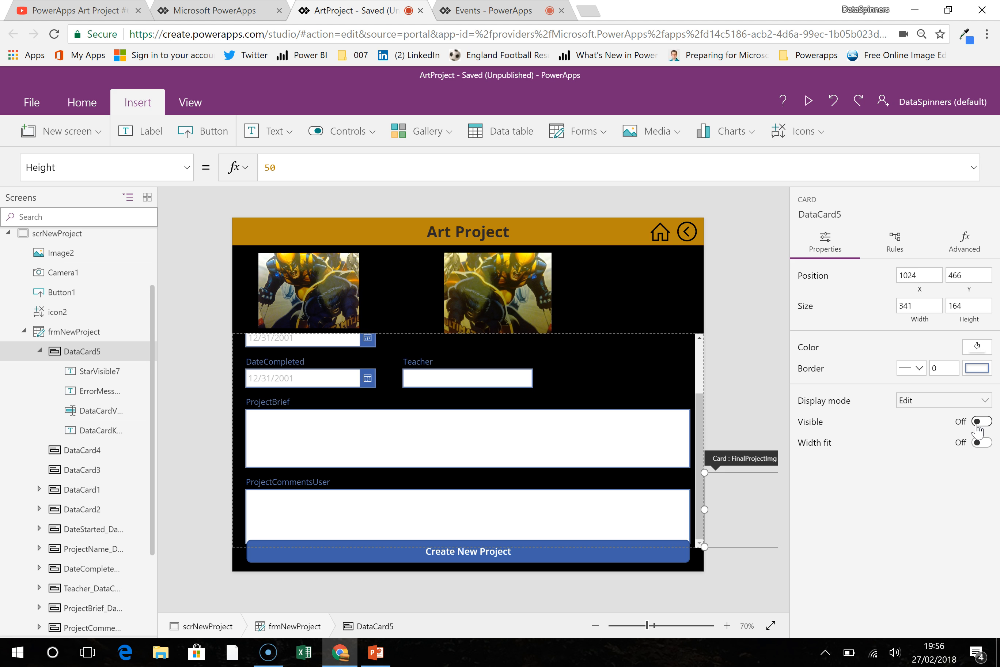
pyautogui.click(981, 422)
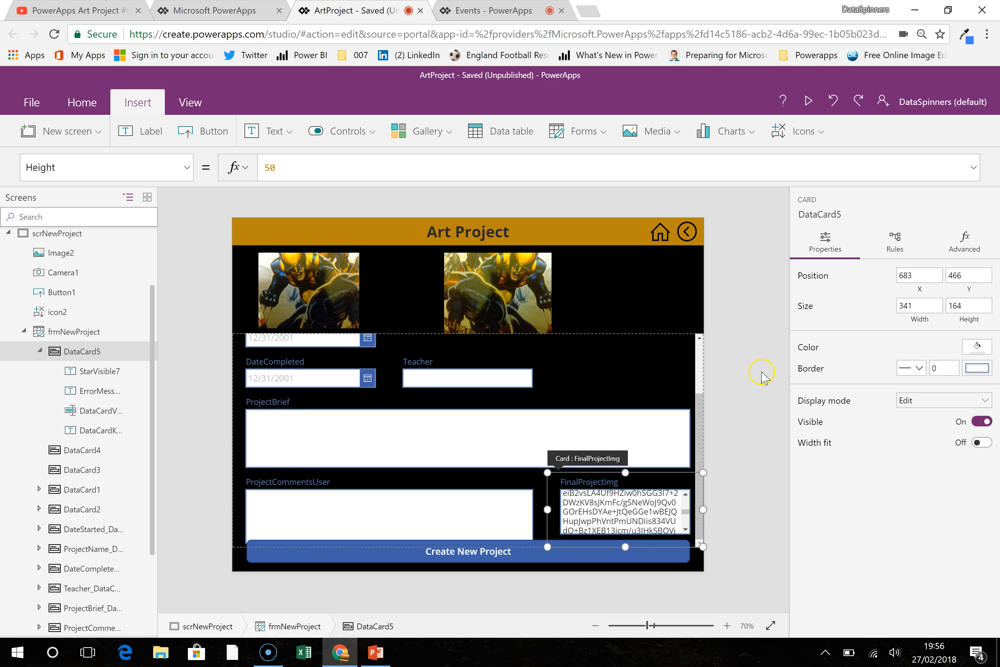
# - Preview the app and enter Test123 as the ProjectName and Me as the ProjectOwner
pyautogui.click(808, 101)
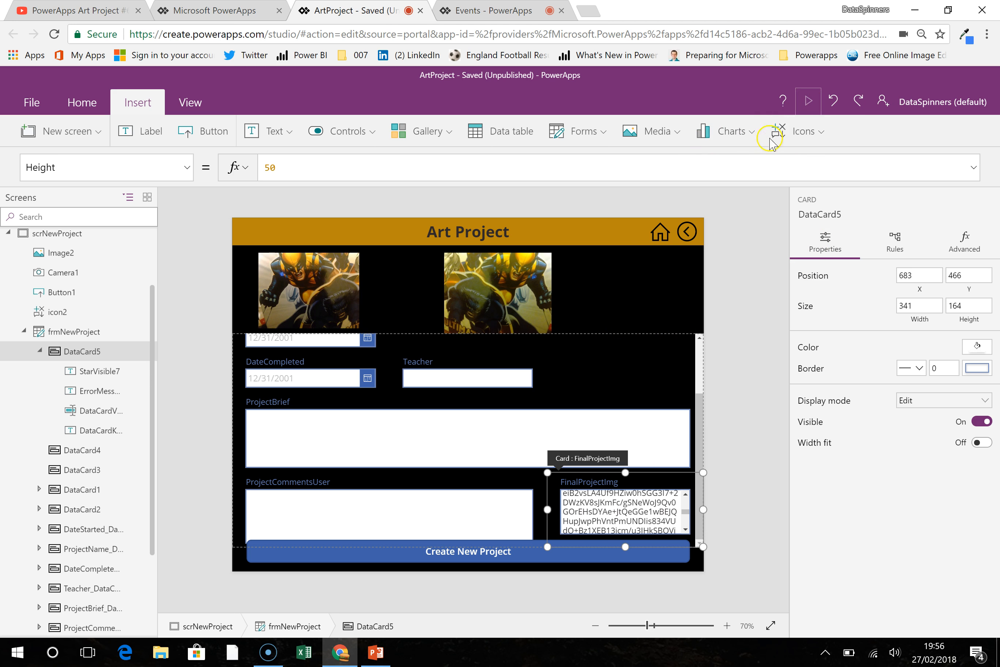
pyautogui.scroll(3, 846, 351)
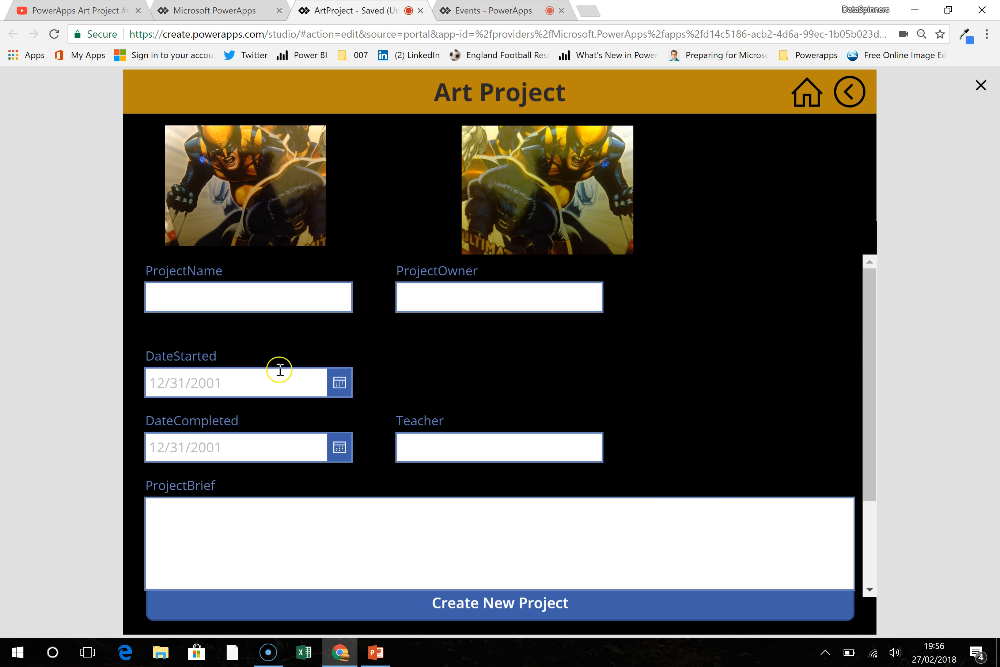
pyautogui.click(243, 298)
pyautogui.write('Test123')
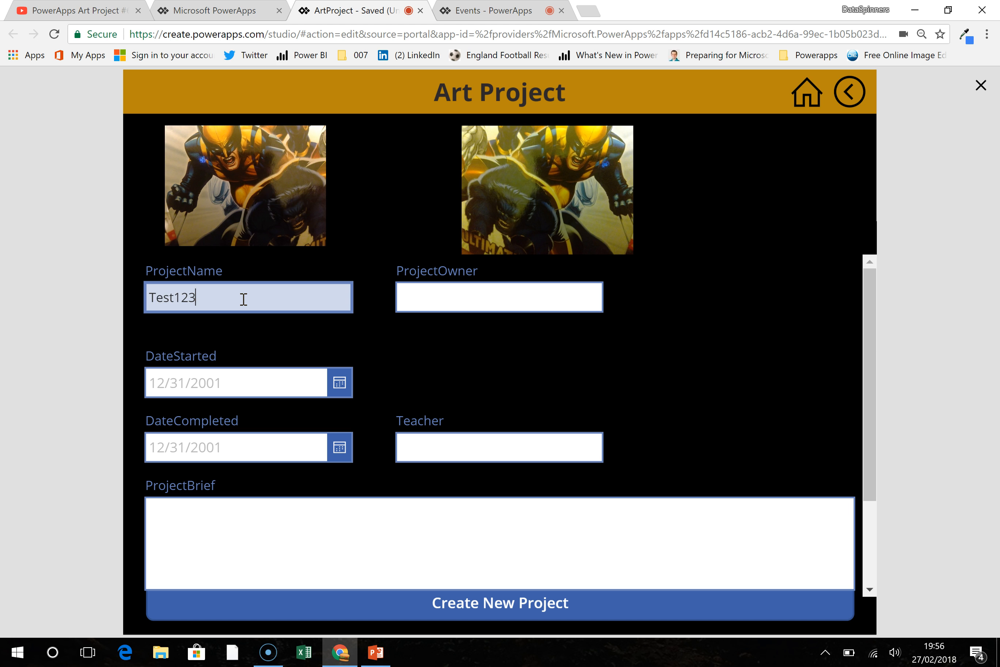
pyautogui.click(458, 301)
pyautogui.write('Me')
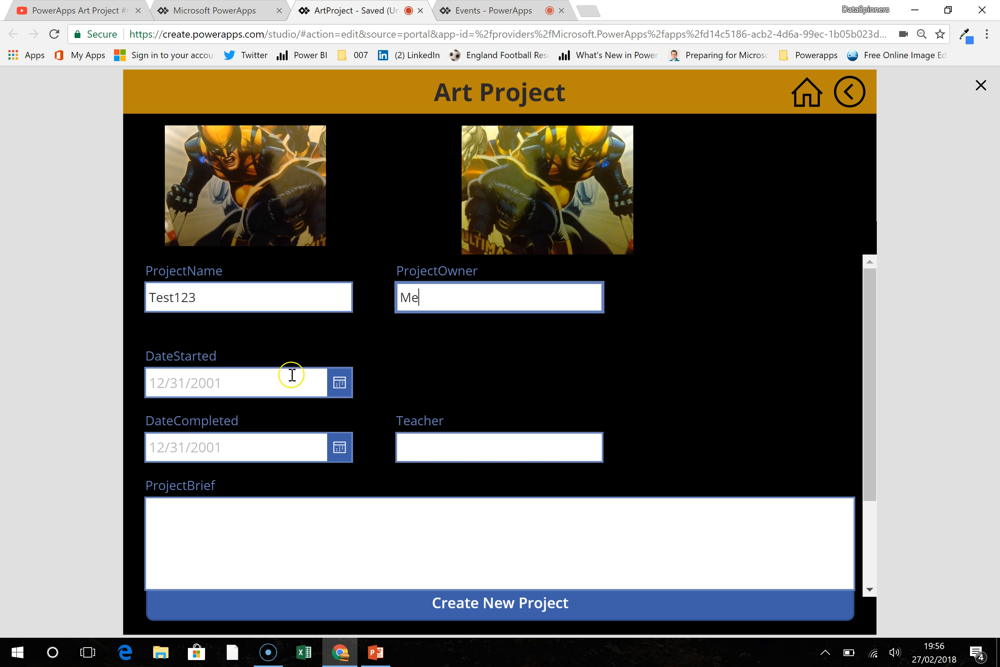
# - Set the project's DateStarted to 2/1/2018
pyautogui.click(339, 382)
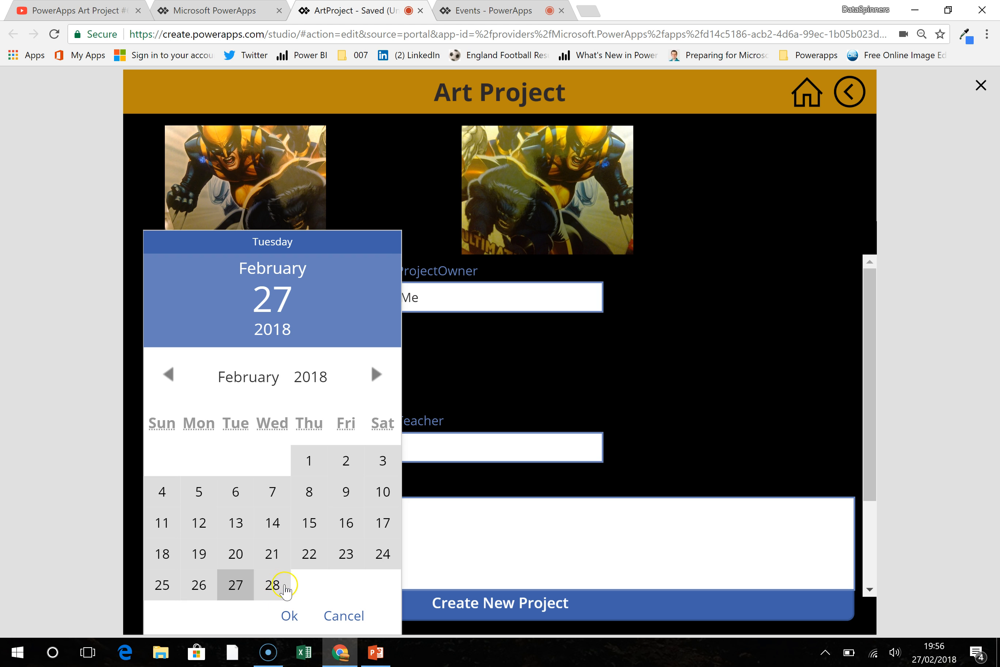
pyautogui.click(282, 598)
pyautogui.click(309, 466)
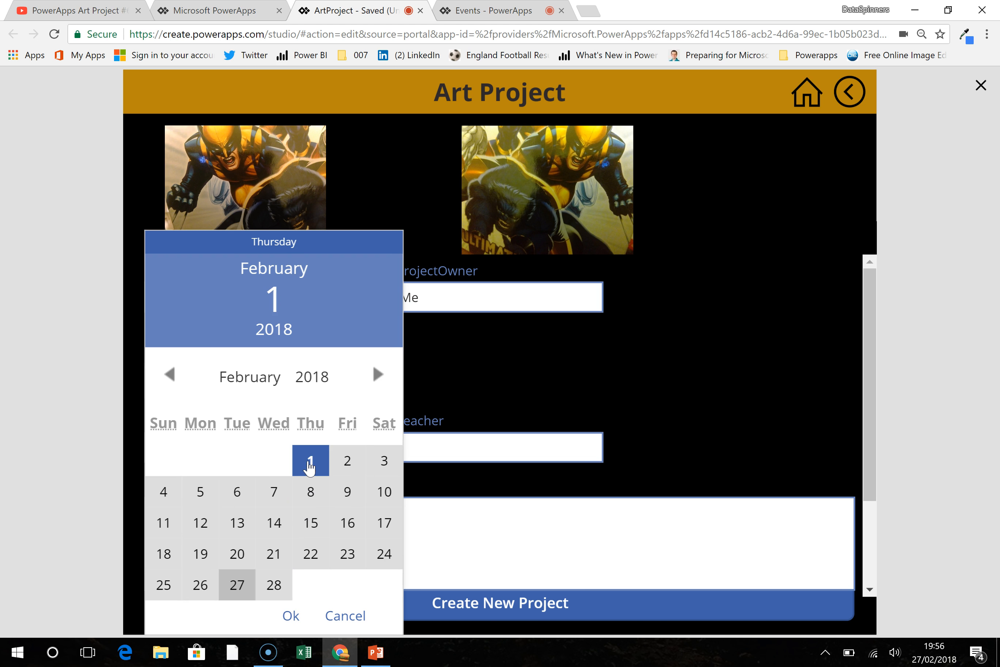
pyautogui.click(289, 613)
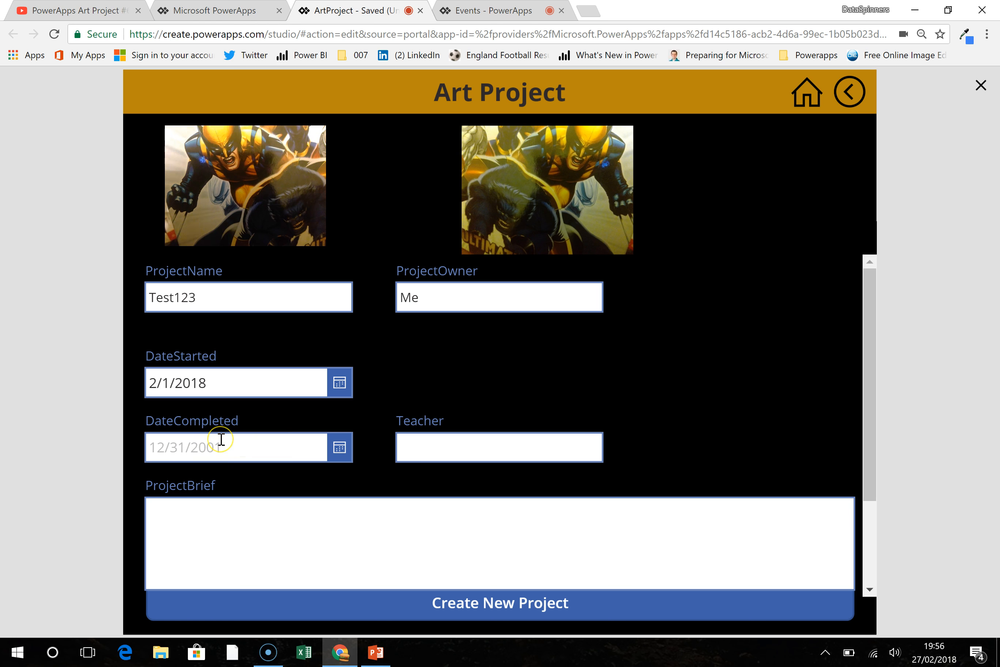
# - Enter "Lots of things" as the ProjectBrief and "I hope this goes well" as the ProjectCommentsUser, and review the completed form
pyautogui.scroll(-3, 222, 438)
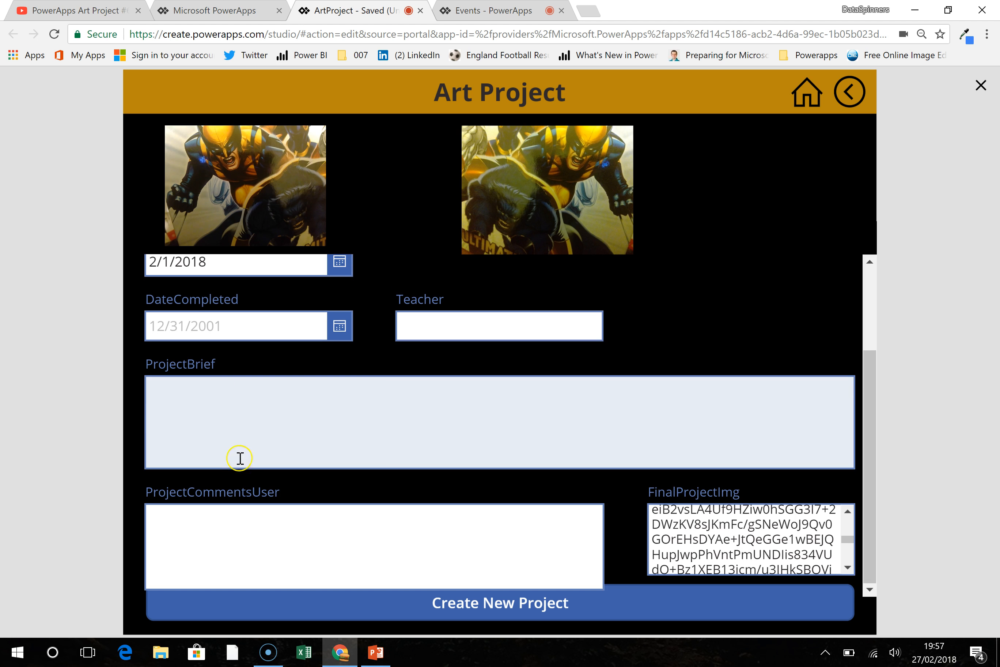
pyautogui.click(231, 399)
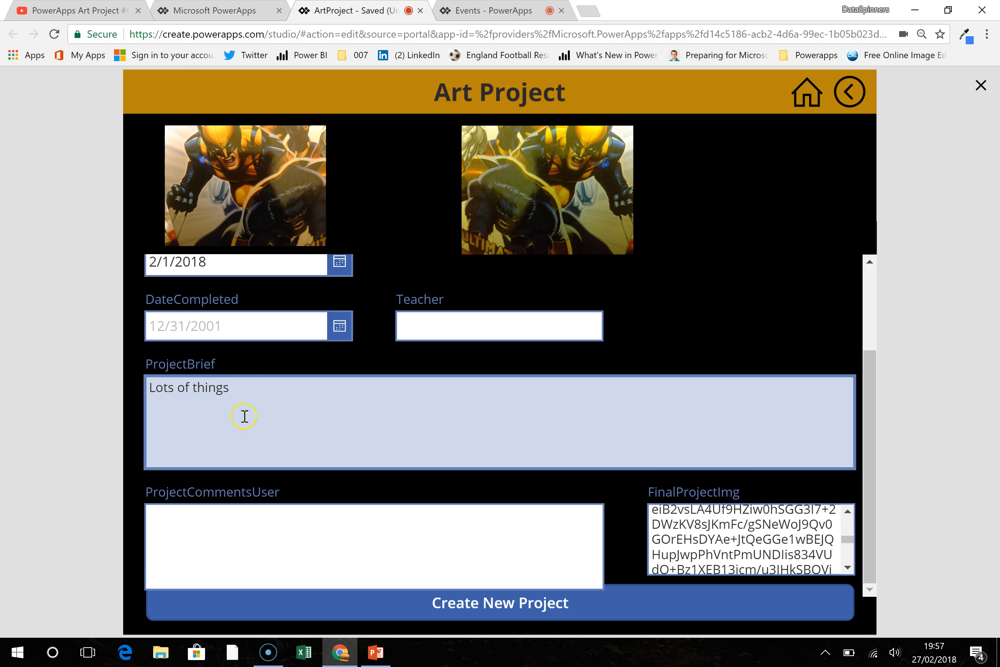
pyautogui.click(273, 519)
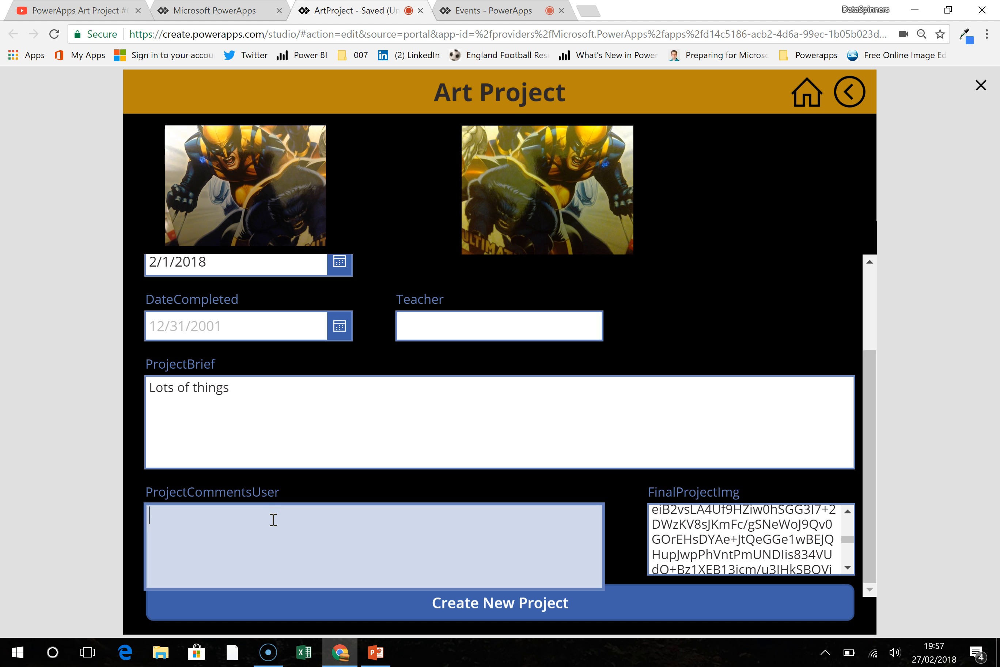
pyautogui.write('I hope this goes well')
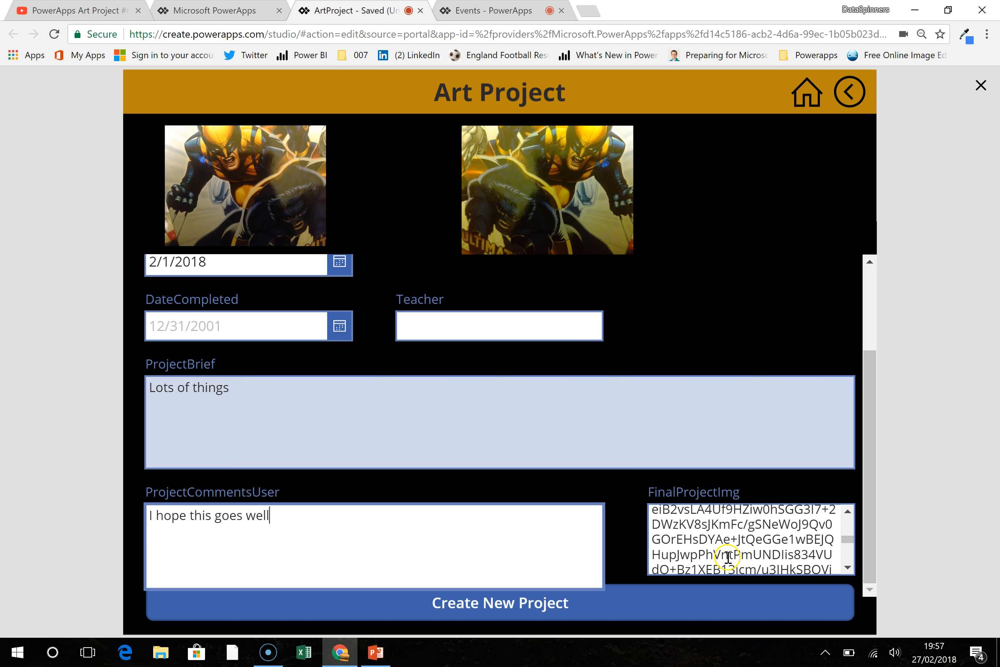
pyautogui.scroll(3, 871, 282)
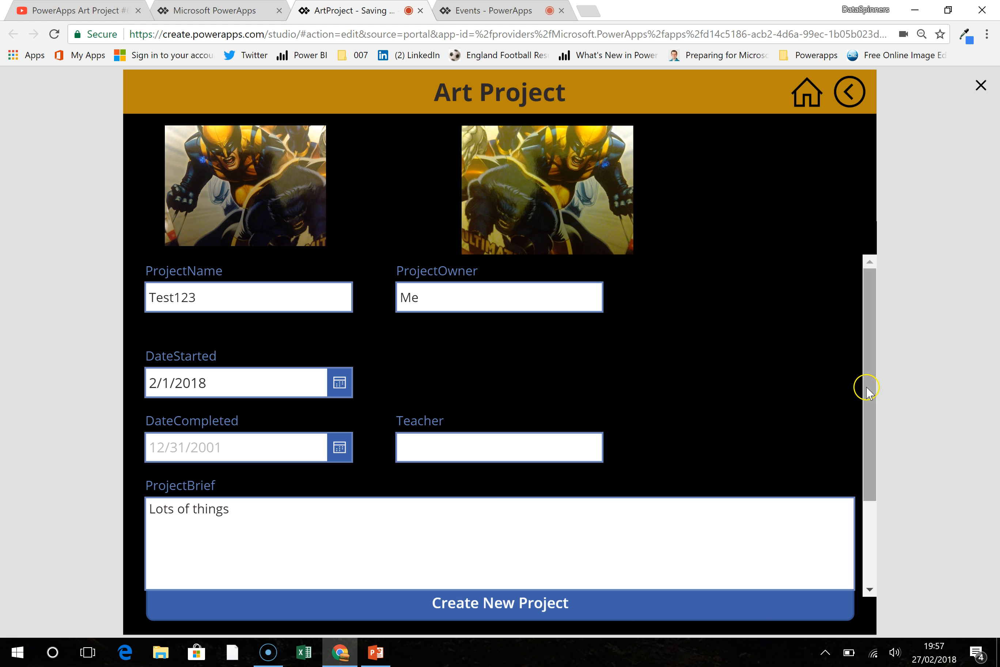
pyautogui.moveTo(866, 386); pyautogui.dragTo(862, 518)
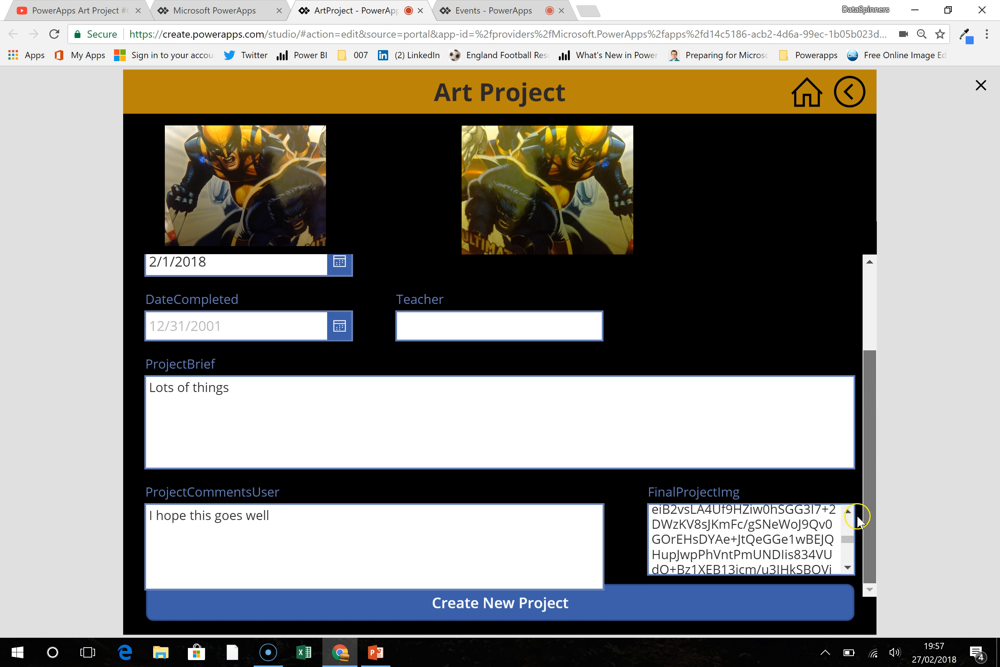
# - Close the preview and shorten the frmNewProject form to a height of 438 so it ends above the Create New Project button
pyautogui.click(981, 85)
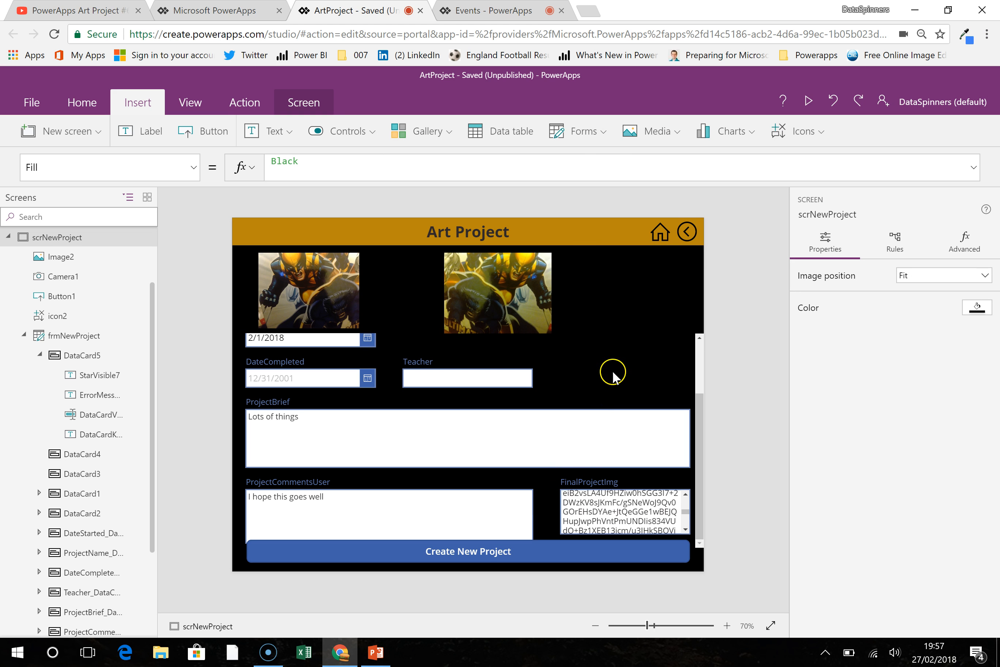
pyautogui.click(576, 464)
pyautogui.moveTo(466, 546); pyautogui.dragTo(466, 533)
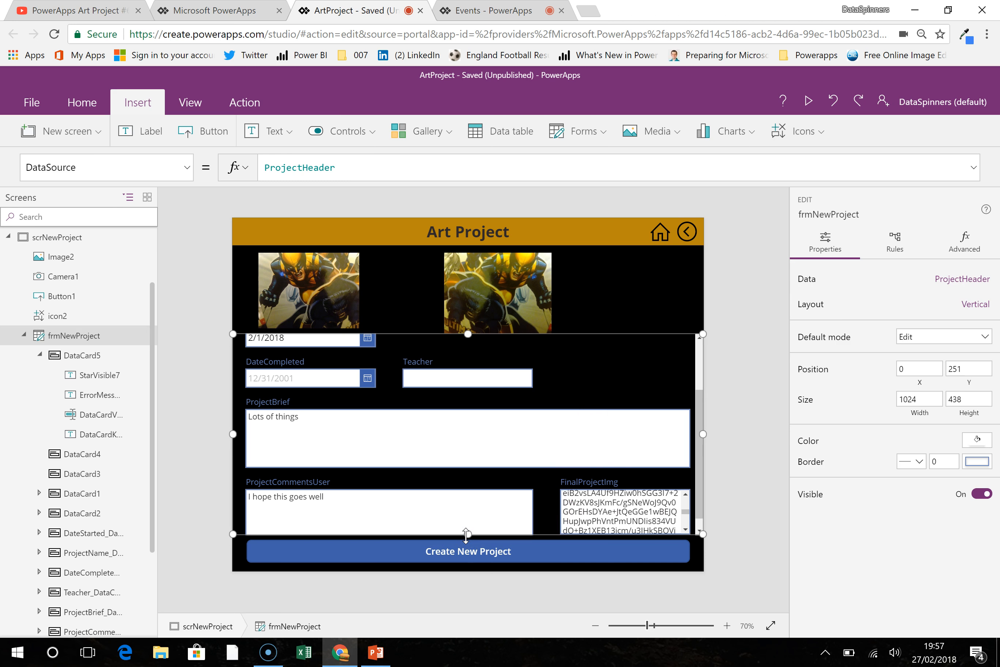
pyautogui.scroll(-1, 698, 502)
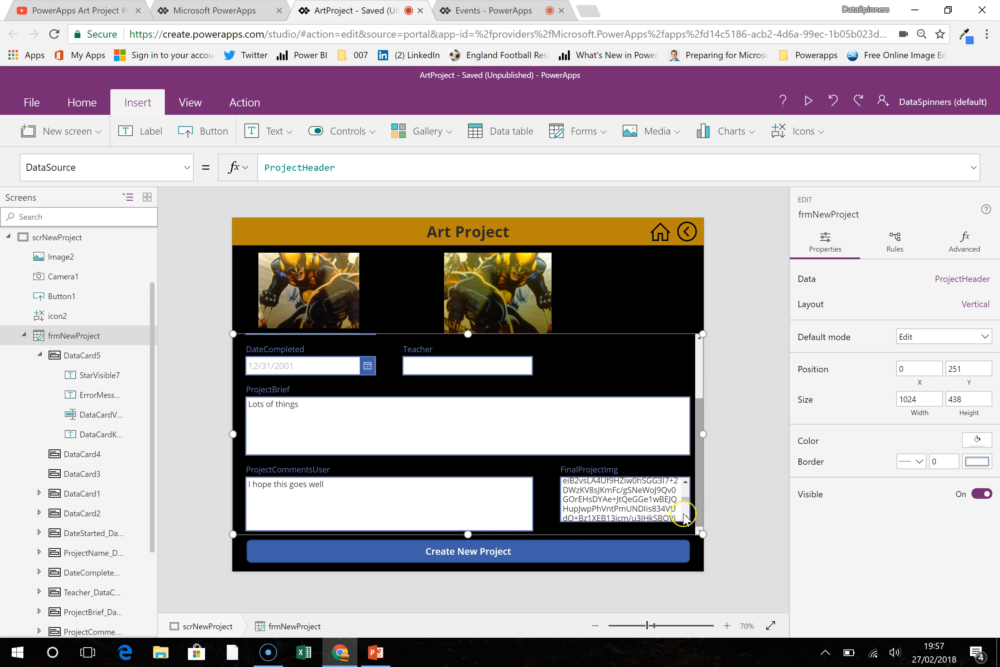
# - Shrink the Create New Project button to about 220 by 44 and place it beside the captured photo, just below the header
pyautogui.click(267, 558)
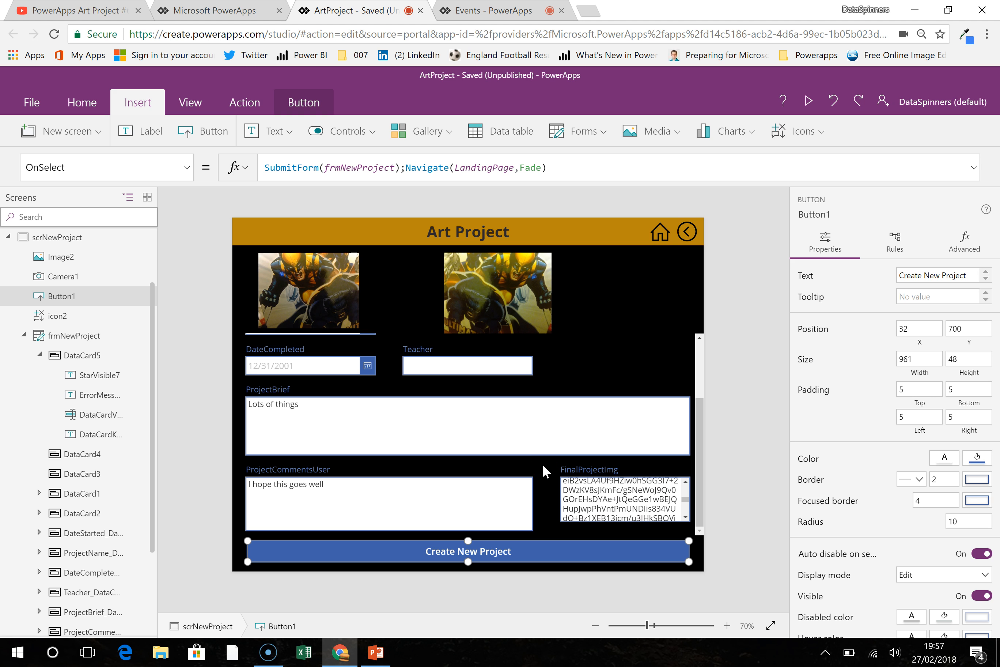
pyautogui.moveTo(248, 540); pyautogui.dragTo(623, 263)
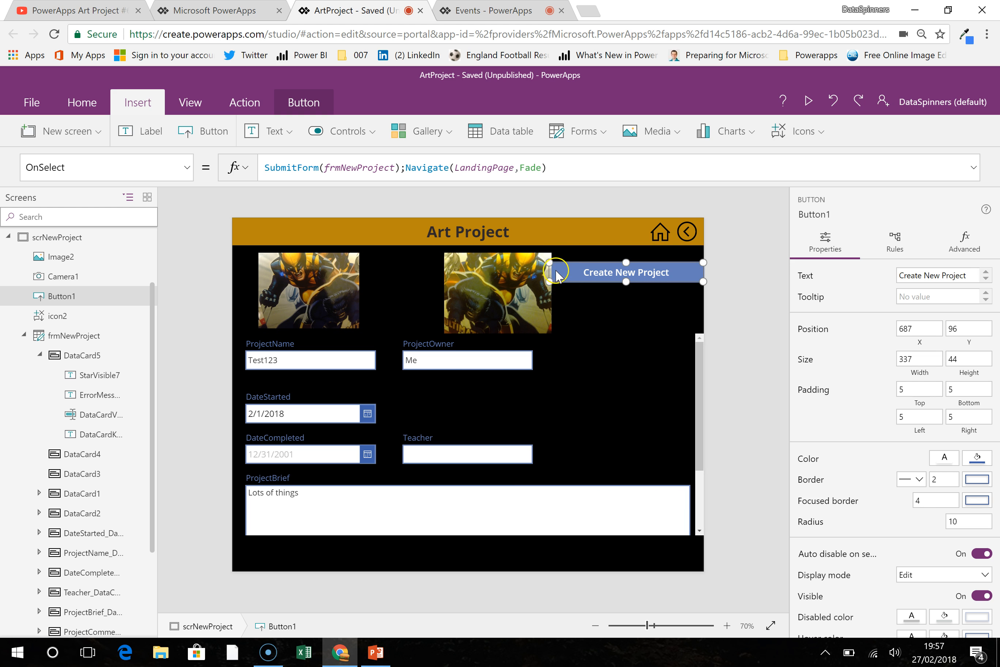
pyautogui.moveTo(549, 261); pyautogui.dragTo(590, 264)
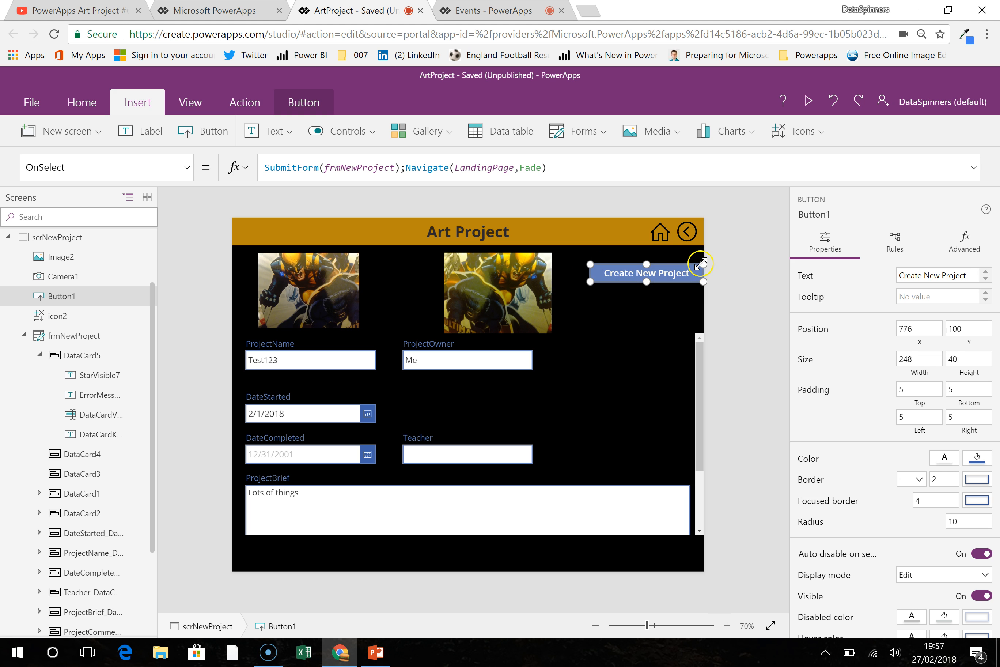
pyautogui.moveTo(703, 264); pyautogui.dragTo(690, 262)
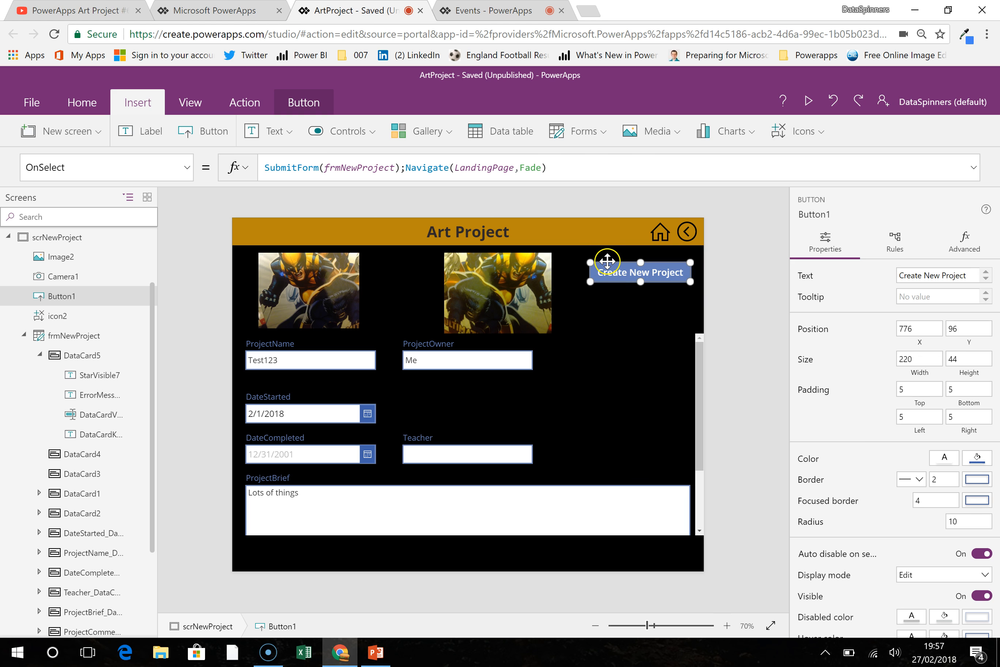
pyautogui.moveTo(608, 257); pyautogui.dragTo(607, 261)
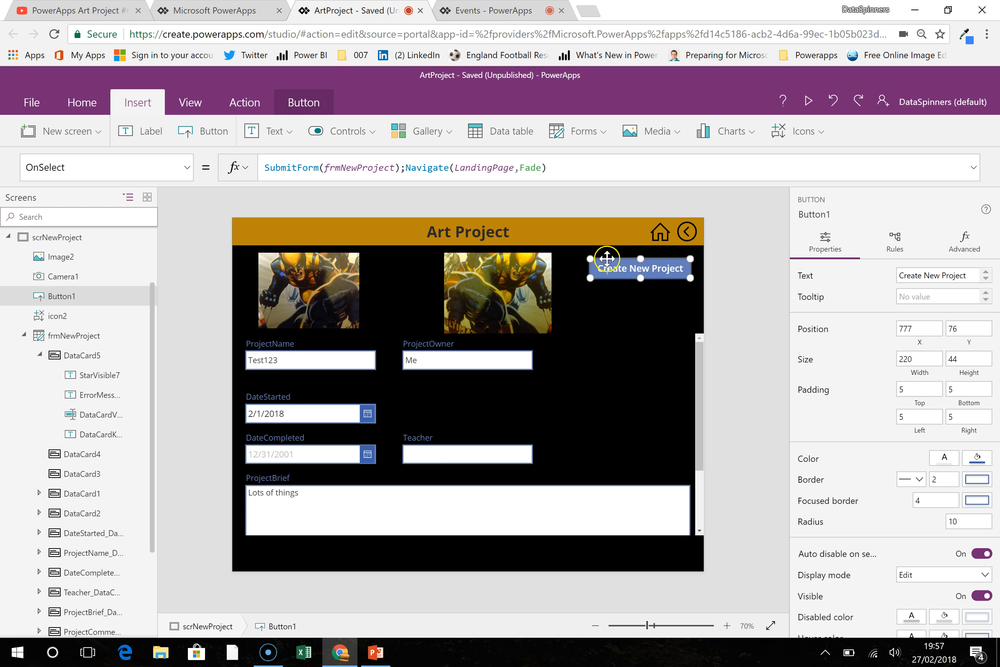
# - Extend the frmNewProject form down to the screen's lower edge, at a height of 517, and check the layout in preview
pyautogui.click(582, 419)
pyautogui.moveTo(468, 533); pyautogui.dragTo(466, 570)
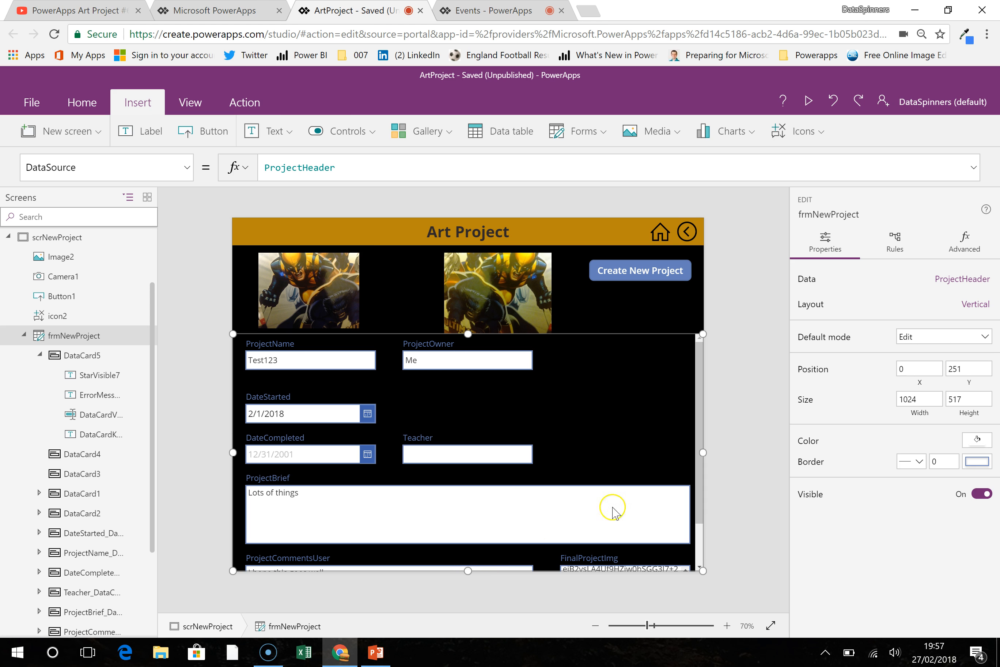
pyautogui.moveTo(696, 375); pyautogui.dragTo(700, 461)
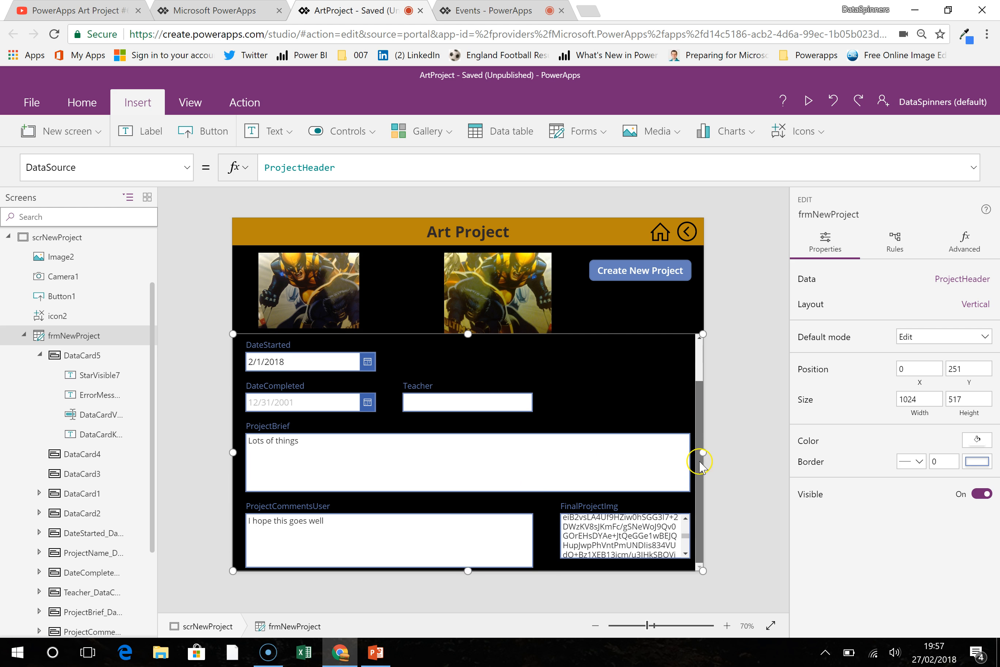
pyautogui.click(593, 406)
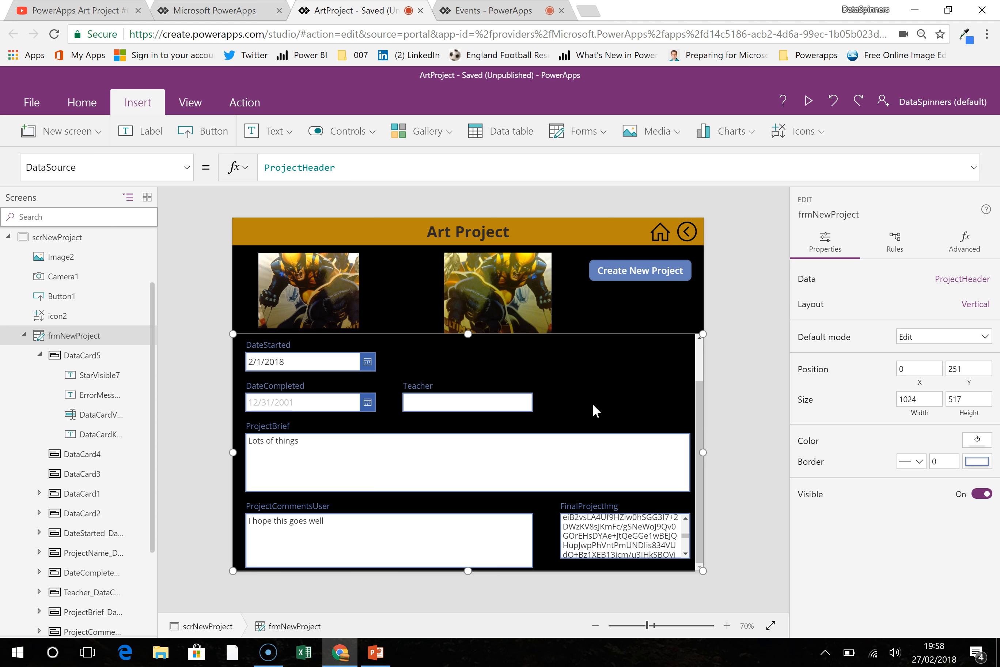
pyautogui.click(809, 103)
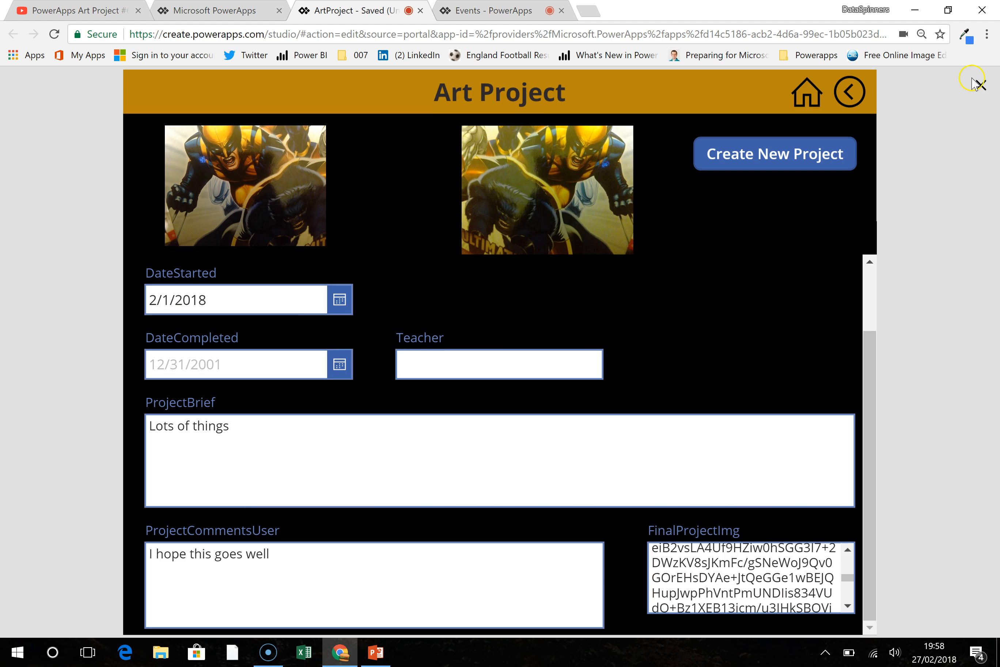
pyautogui.press('Escape')
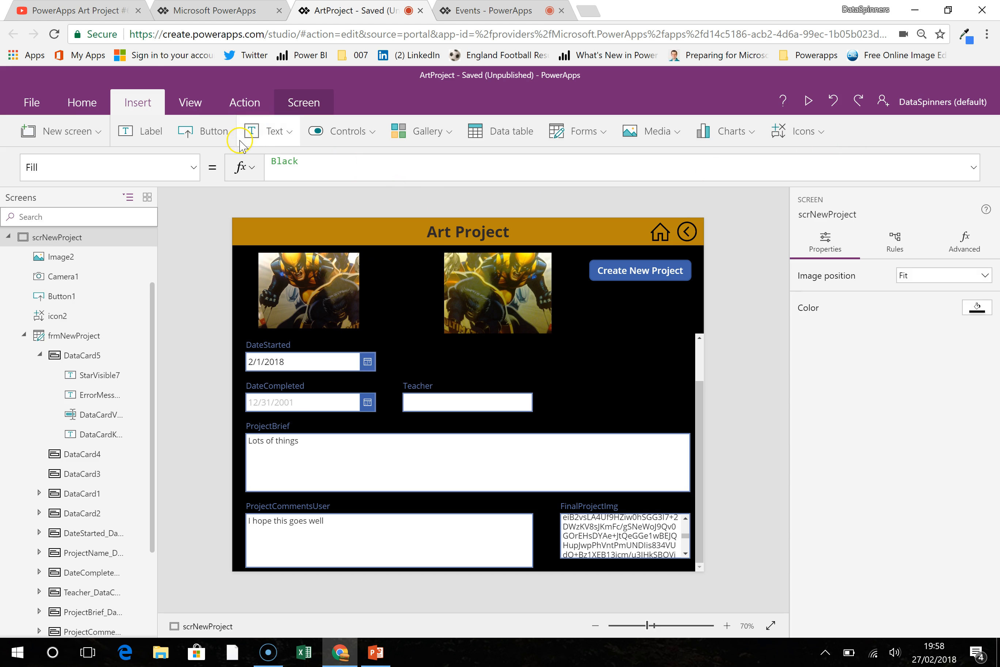
# - Open the ProjectHeader list of the Education site in SharePoint from a new browser tab
pyautogui.click(587, 13)
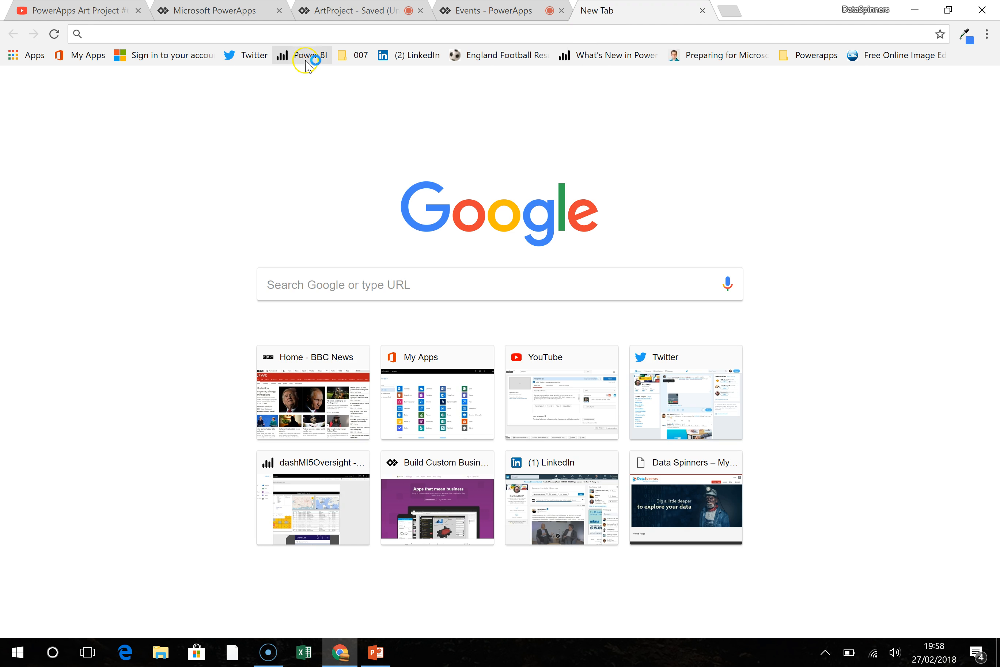
pyautogui.click(82, 56)
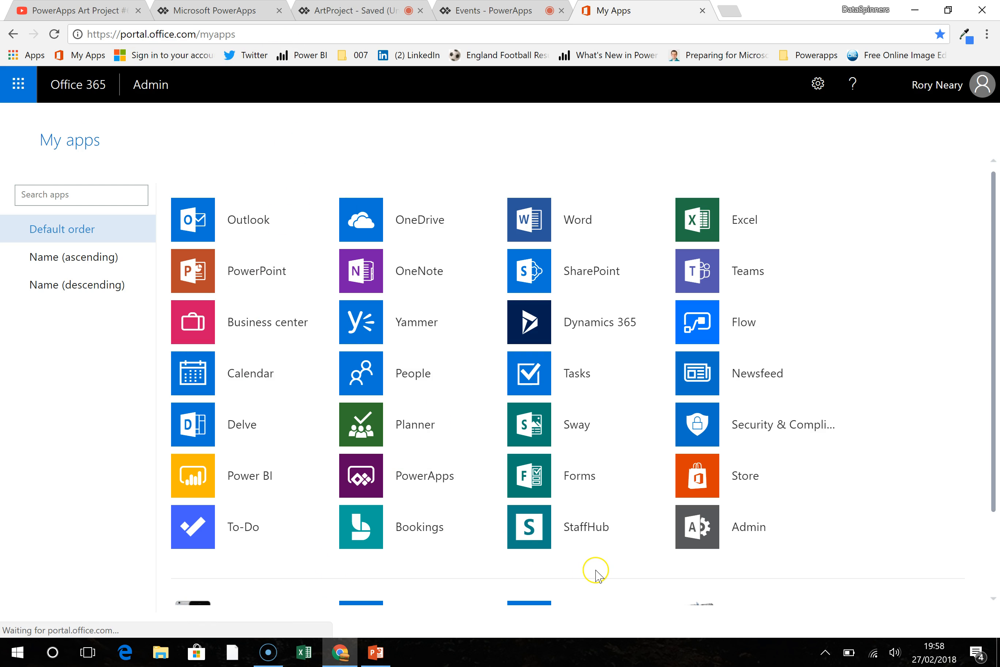
pyautogui.click(558, 270)
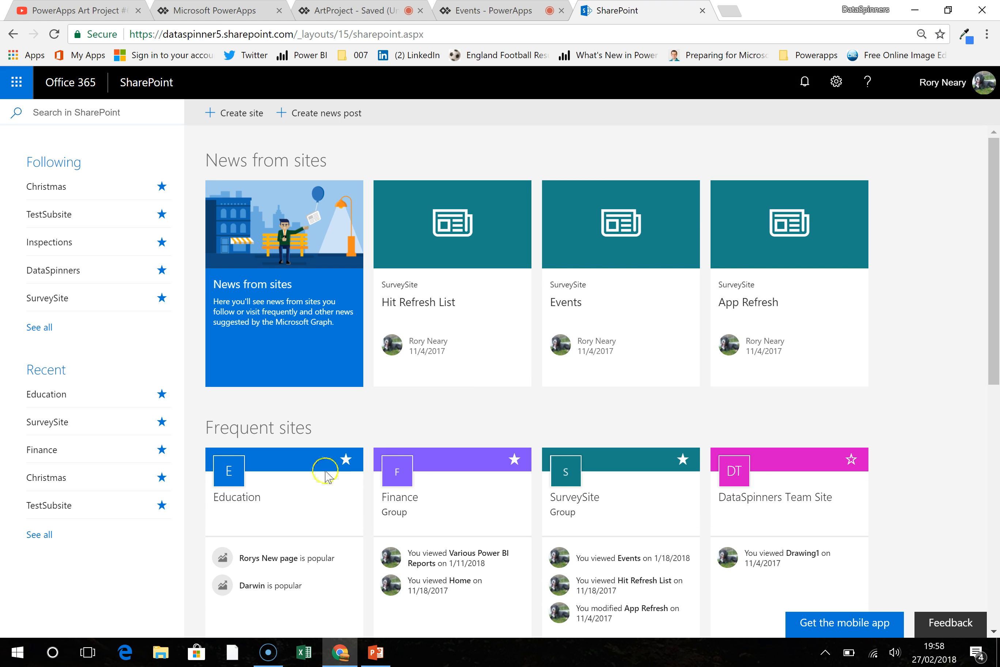
pyautogui.click(264, 505)
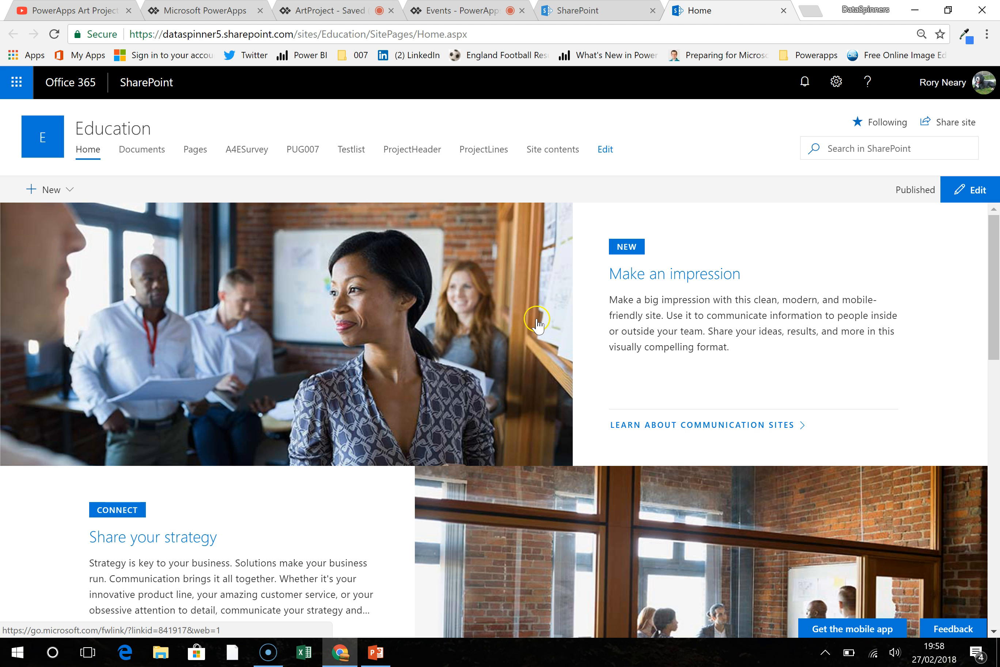
pyautogui.click(400, 151)
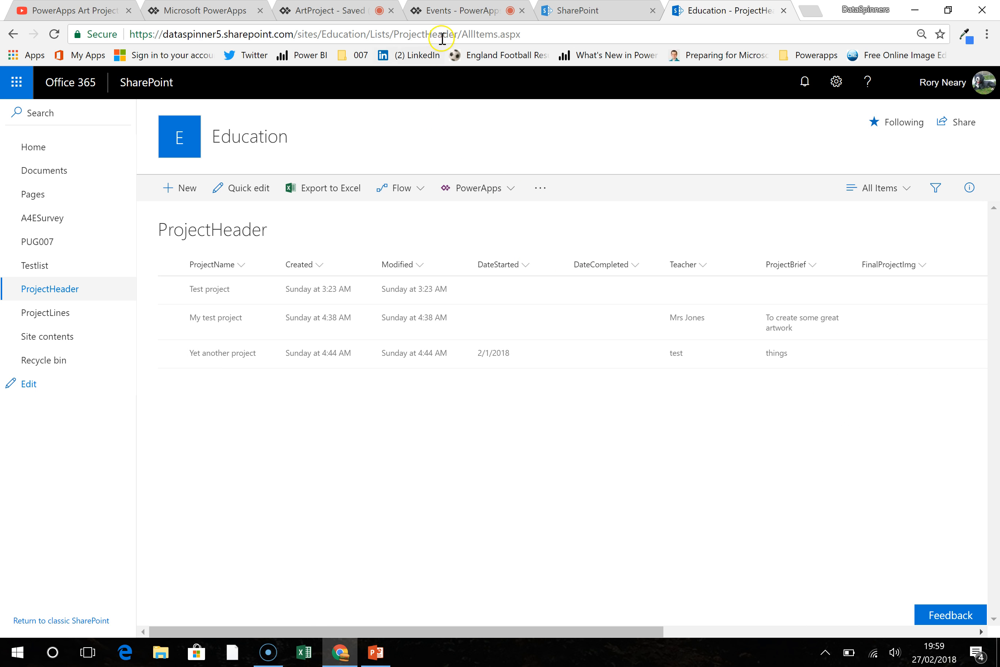
# - Switch back to the ArtProject app and submit the filled-in form as a new project in preview
pyautogui.click(324, 13)
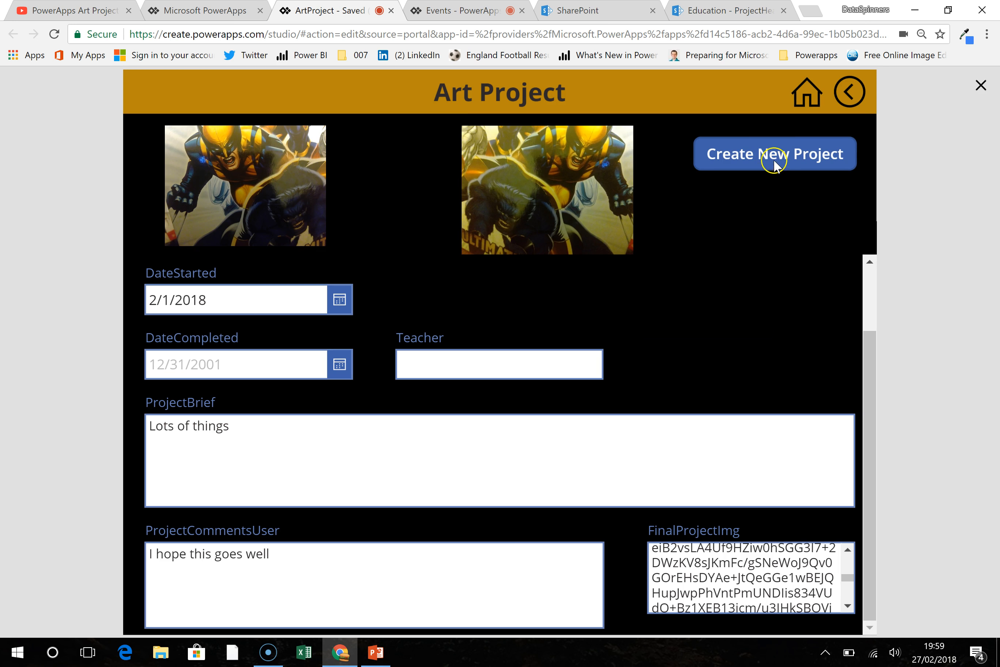
pyautogui.click(775, 164)
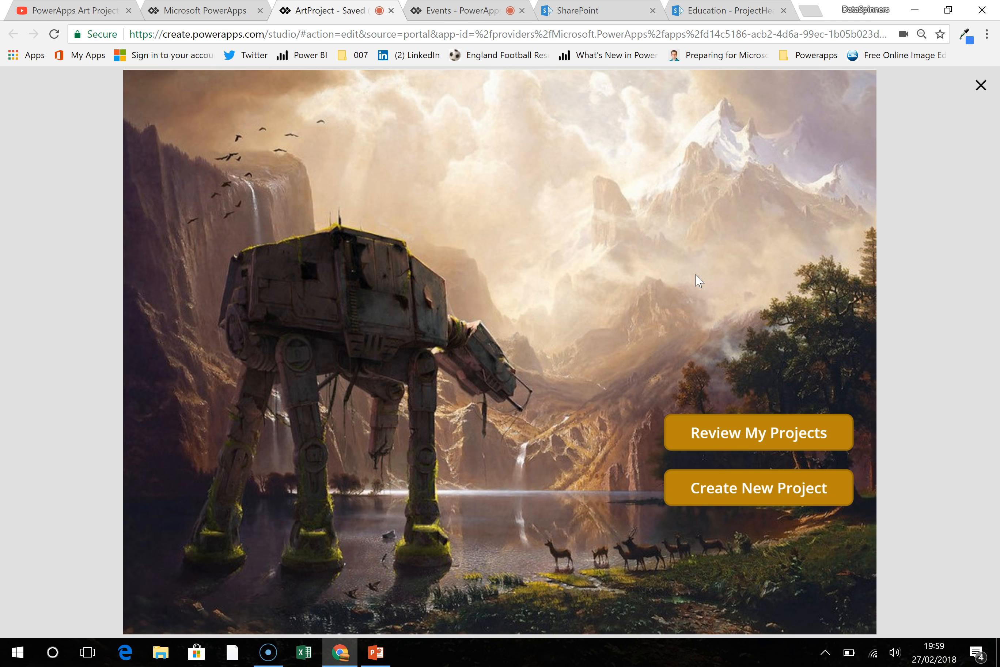
pyautogui.click(683, 272)
# - Return to the SharePoint ProjectHeader list, refresh it and examine all columns of the Test123 record
pyautogui.click(577, 10)
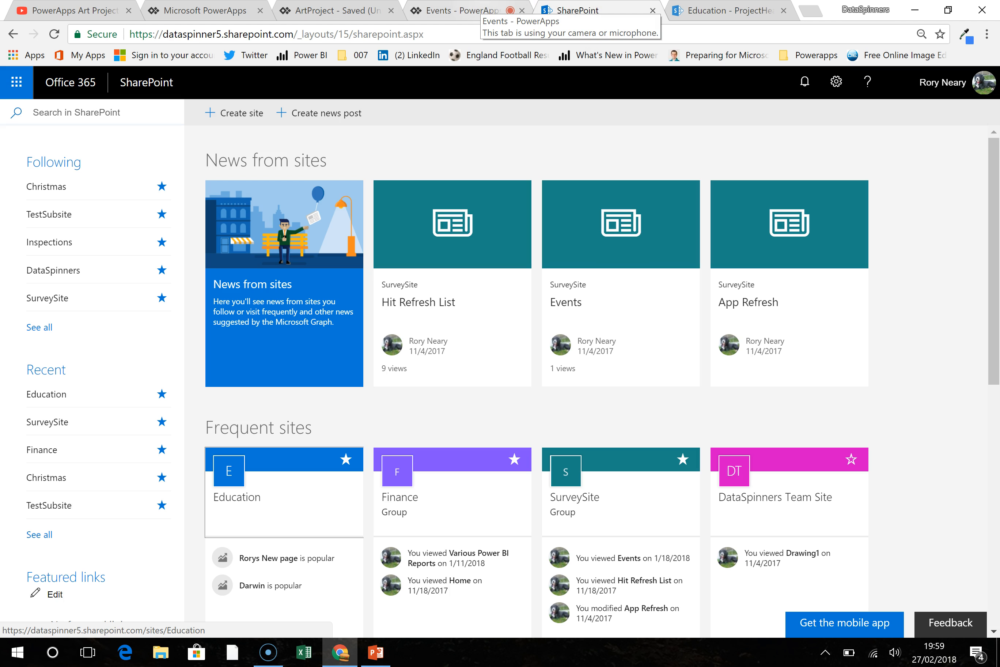
pyautogui.click(709, 12)
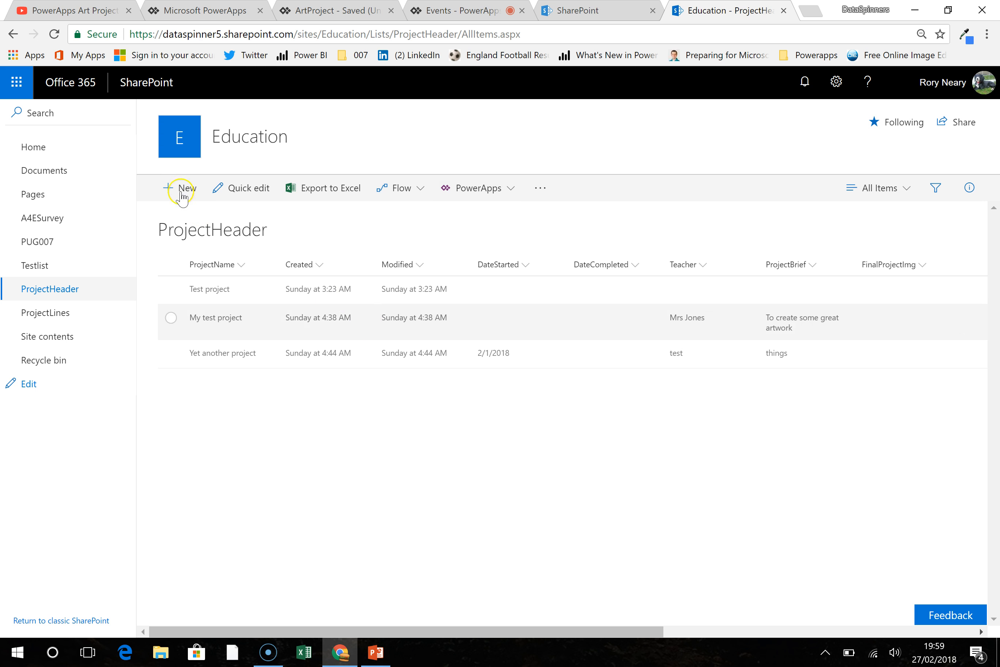
pyautogui.click(54, 34)
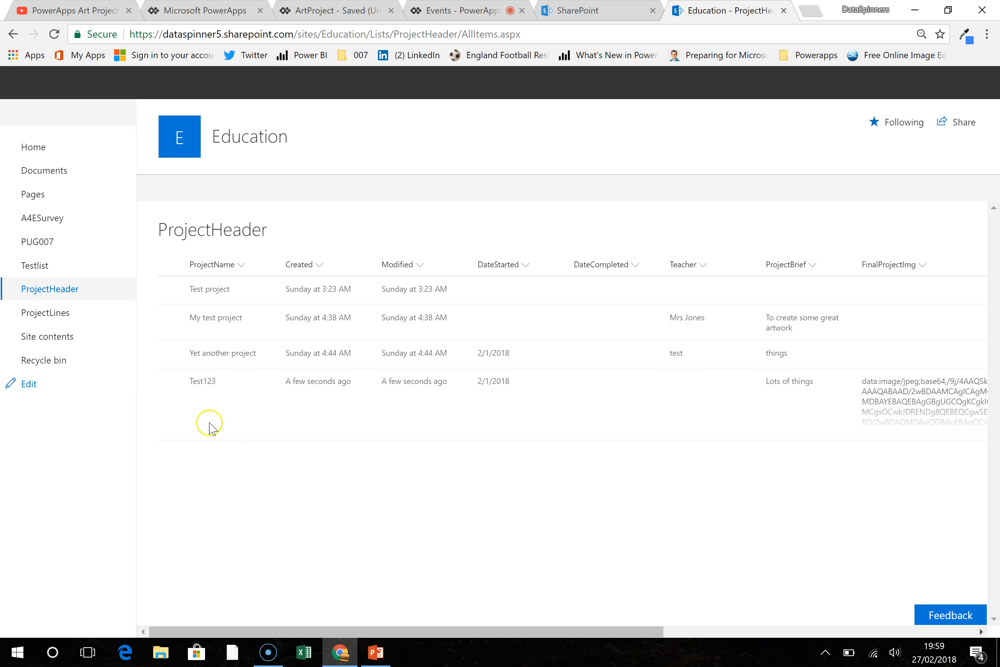
pyautogui.click(716, 631)
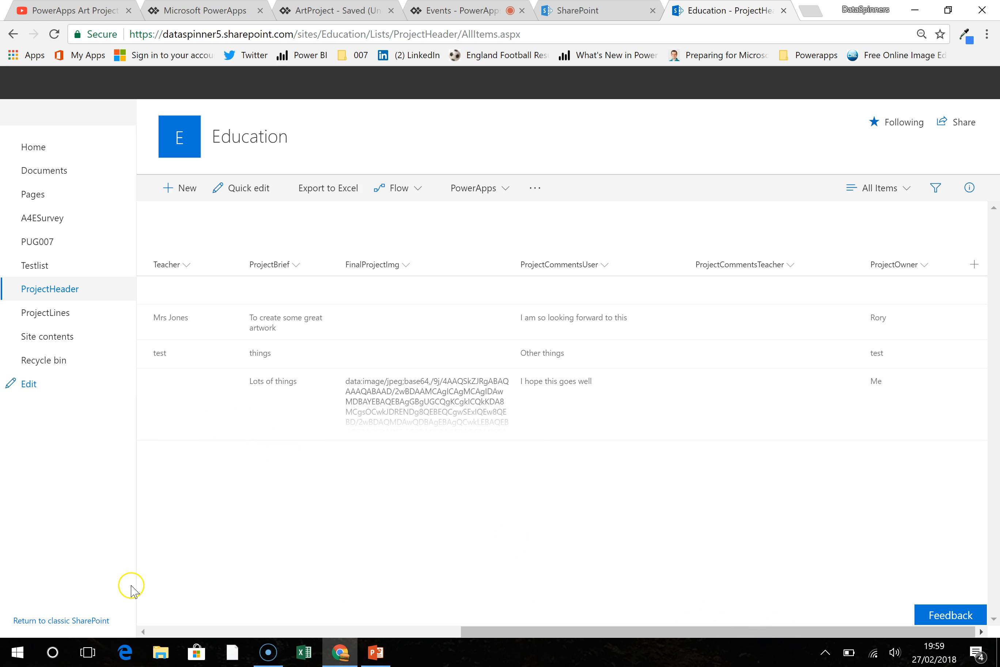
pyautogui.click(148, 632)
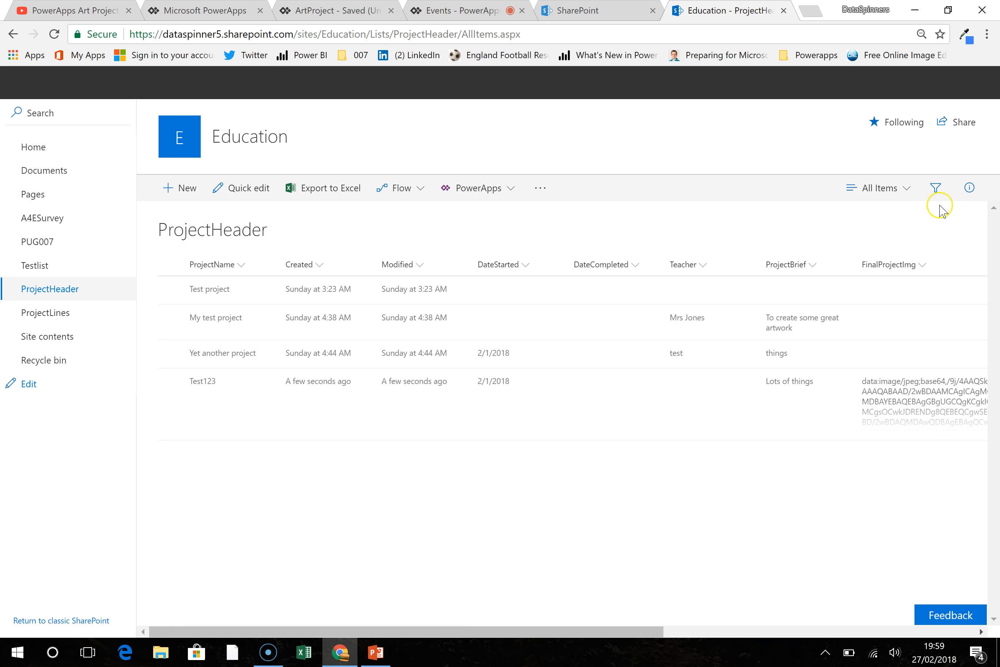
# - Edit the list's All Items view to display the ID column in position 1 and save the view
pyautogui.click(905, 191)
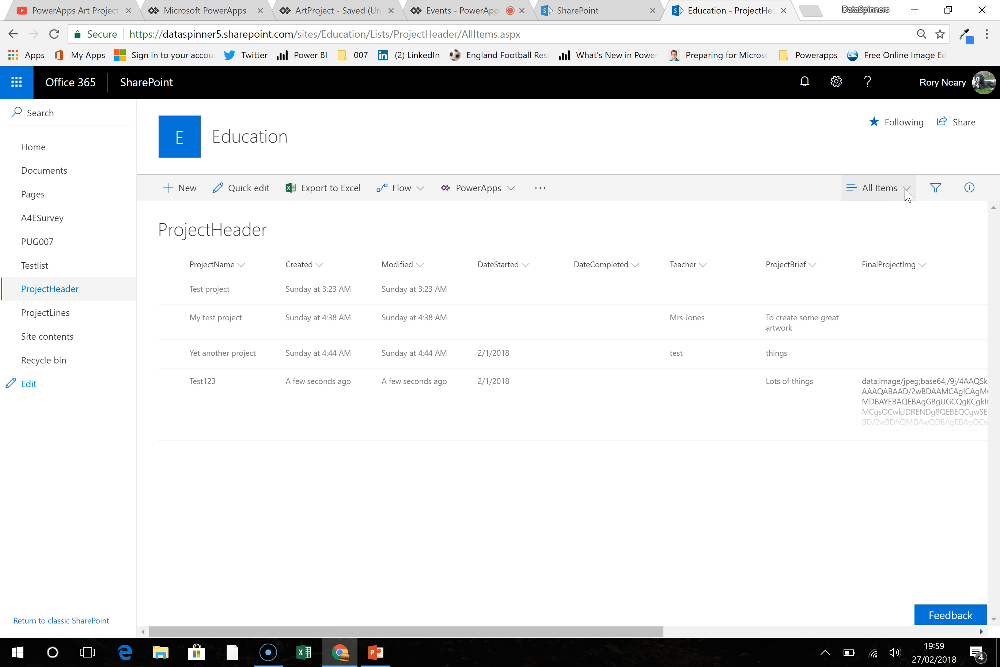
pyautogui.click(875, 194)
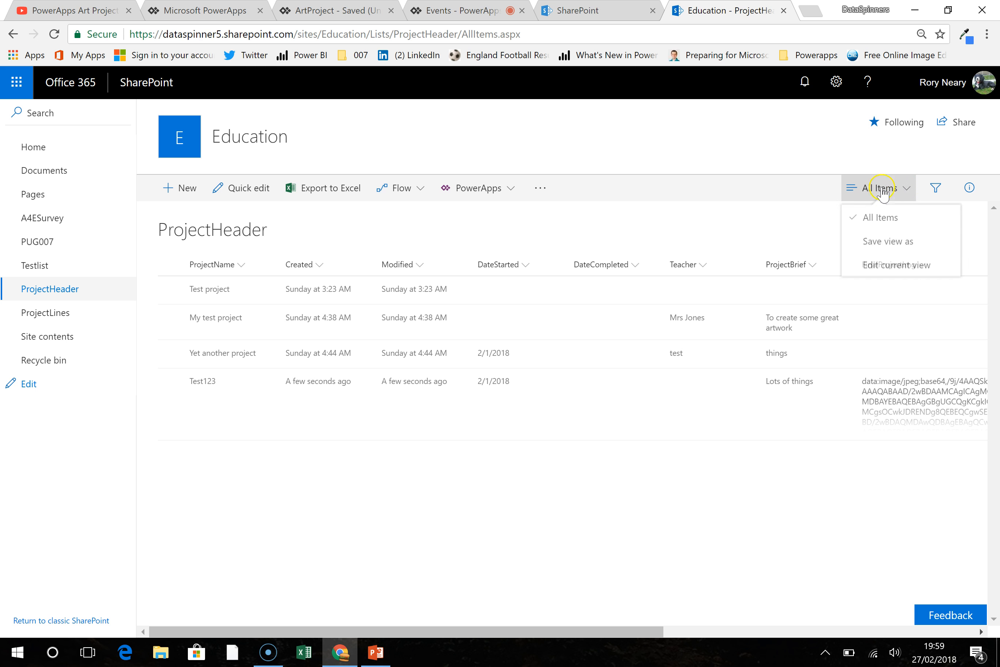
pyautogui.click(894, 268)
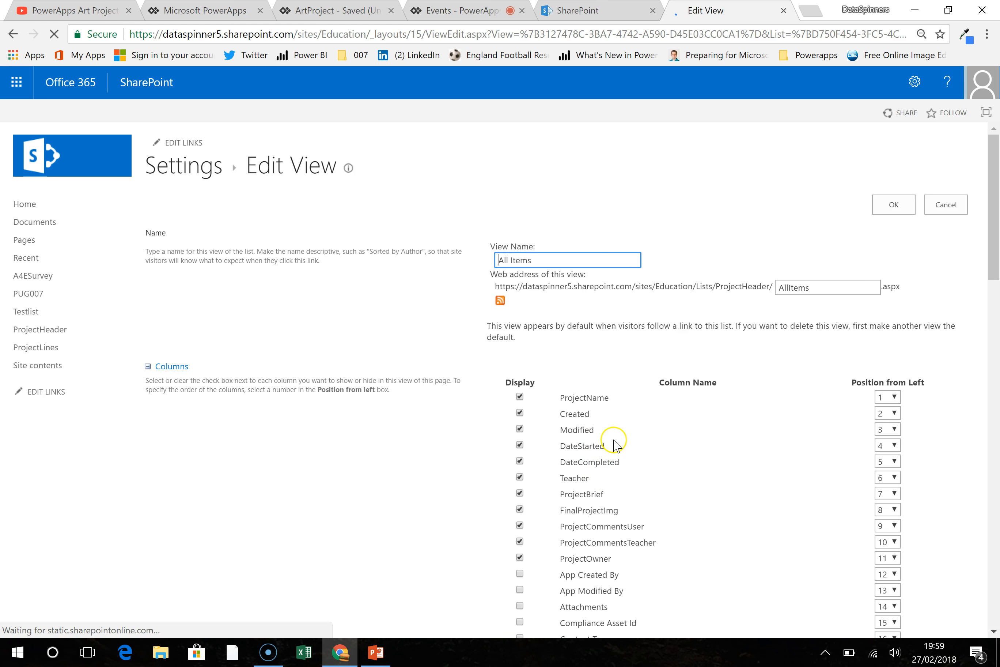
pyautogui.scroll(-5, 620, 452)
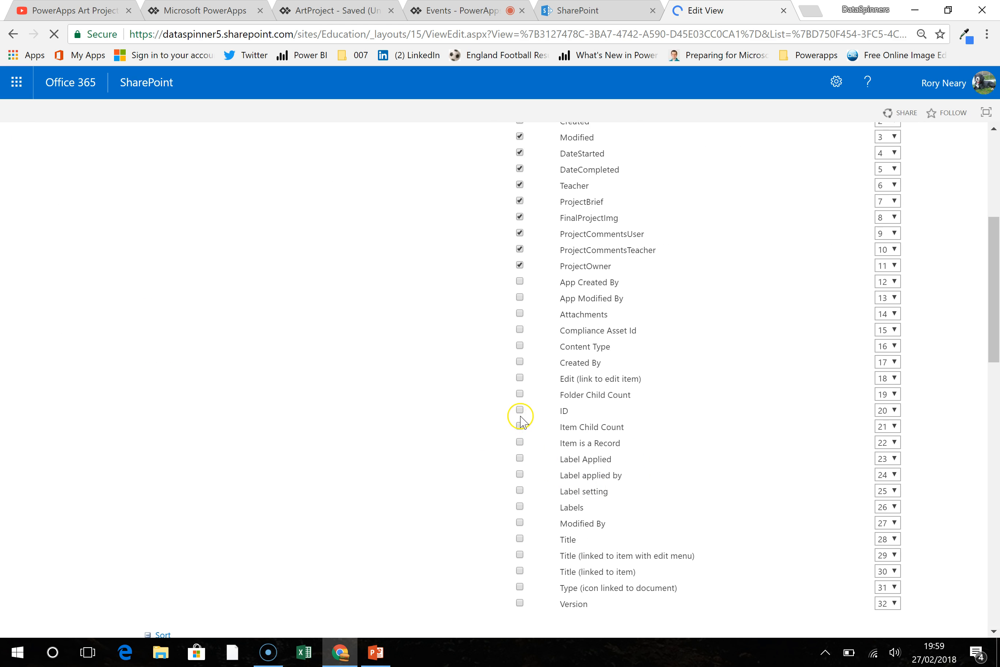
pyautogui.click(520, 411)
pyautogui.click(888, 410)
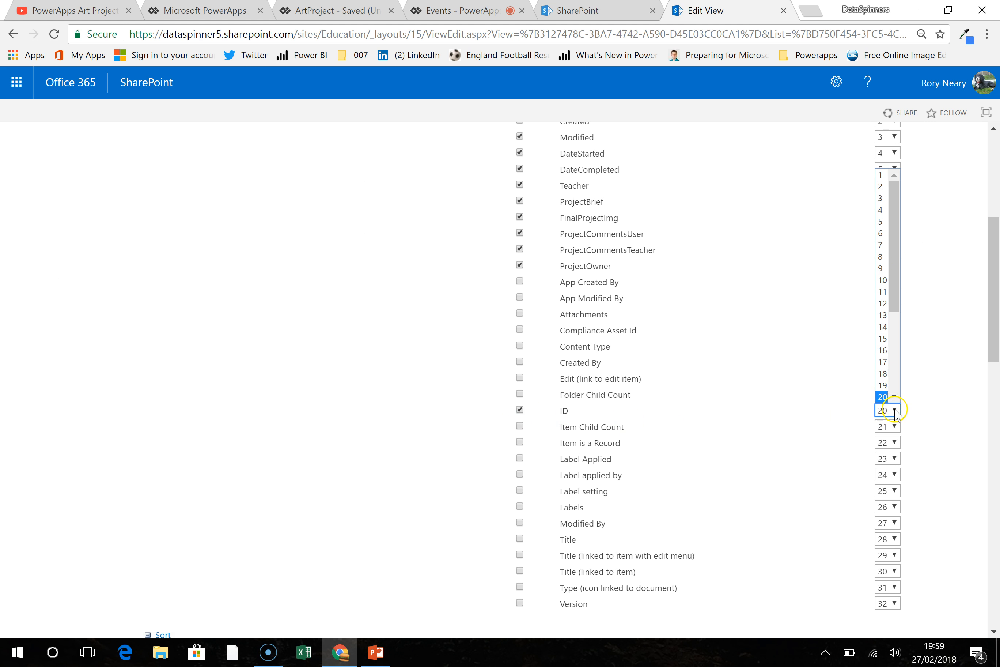
pyautogui.click(880, 175)
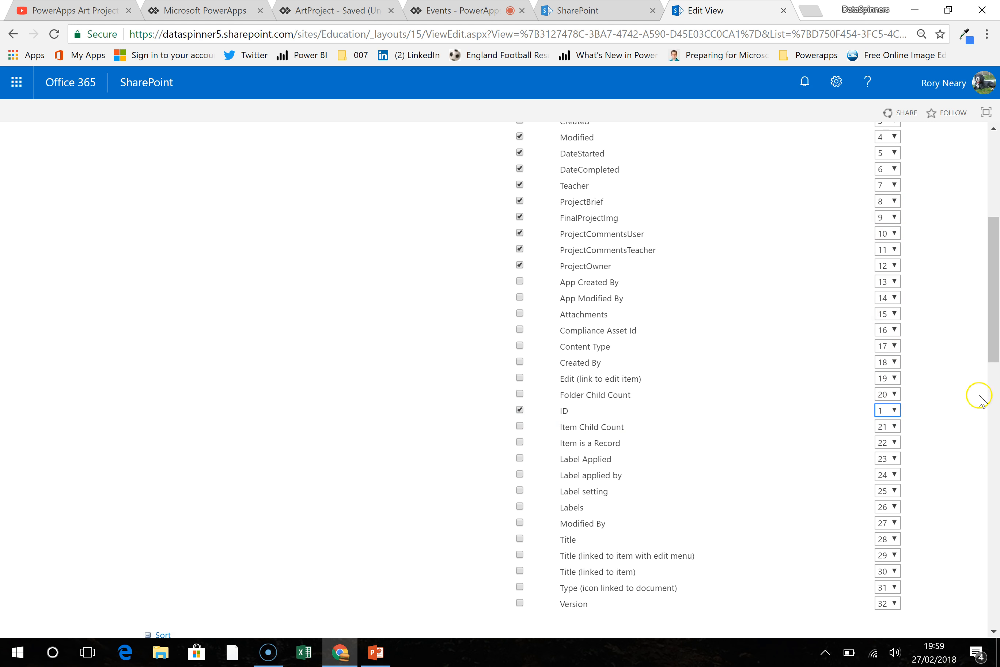
pyautogui.moveTo(991, 303); pyautogui.dragTo(990, 572)
pyautogui.click(893, 565)
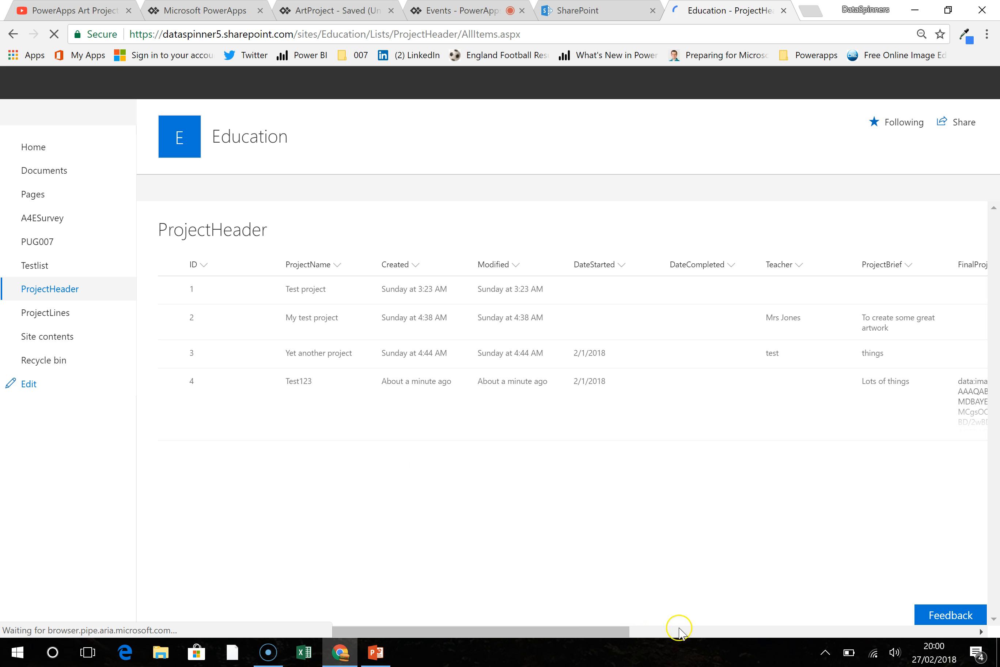
# - Open the Test123 item for editing and examine its full FinalProjectImg value
pyautogui.click(692, 632)
pyautogui.moveTo(711, 632); pyautogui.dragTo(747, 630)
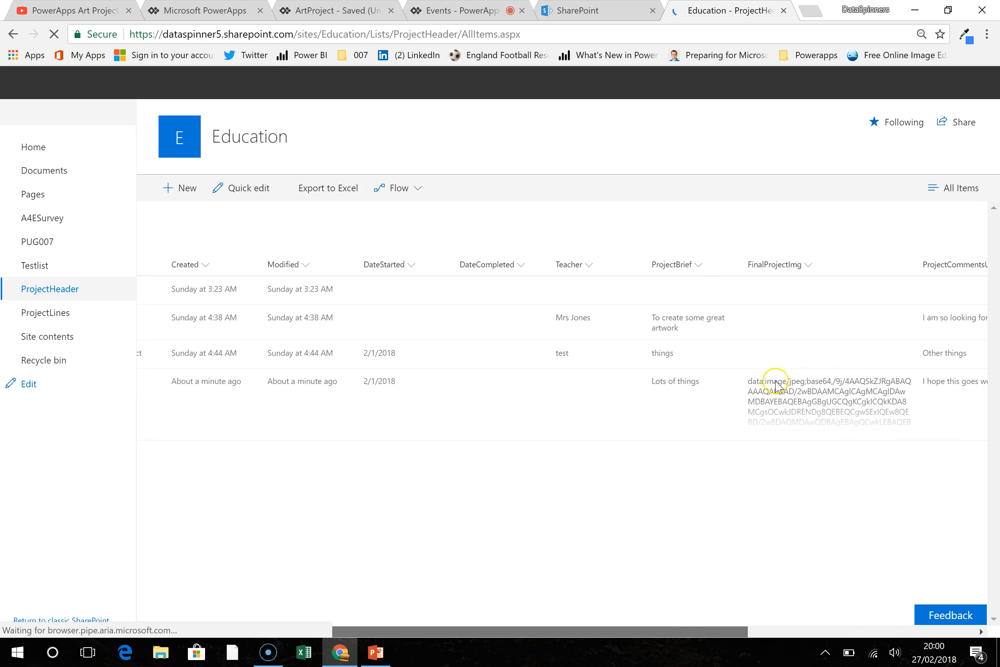
pyautogui.click(759, 389)
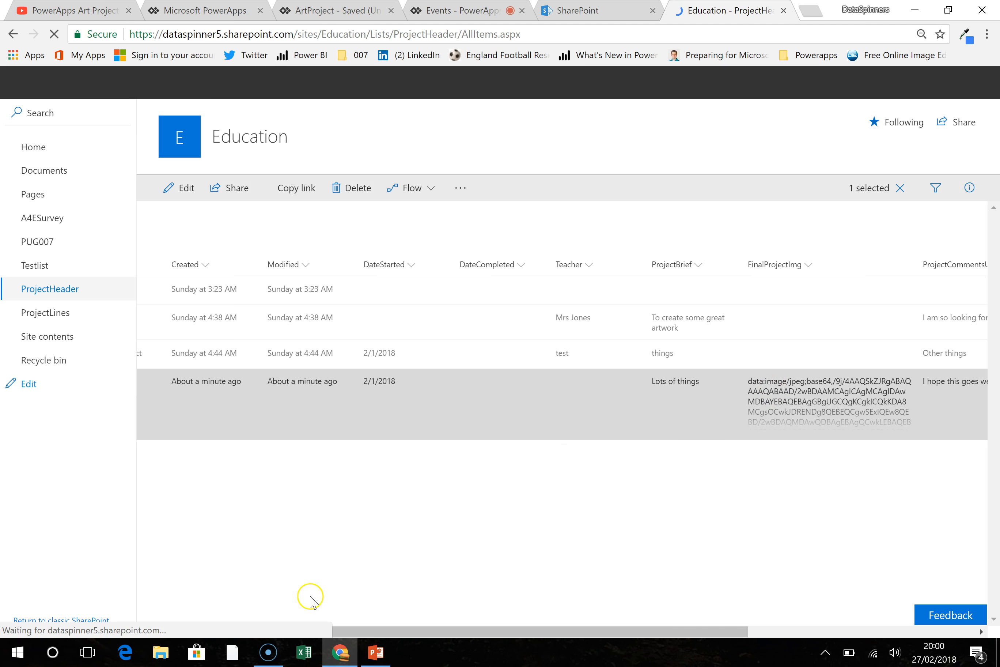
pyautogui.click(184, 631)
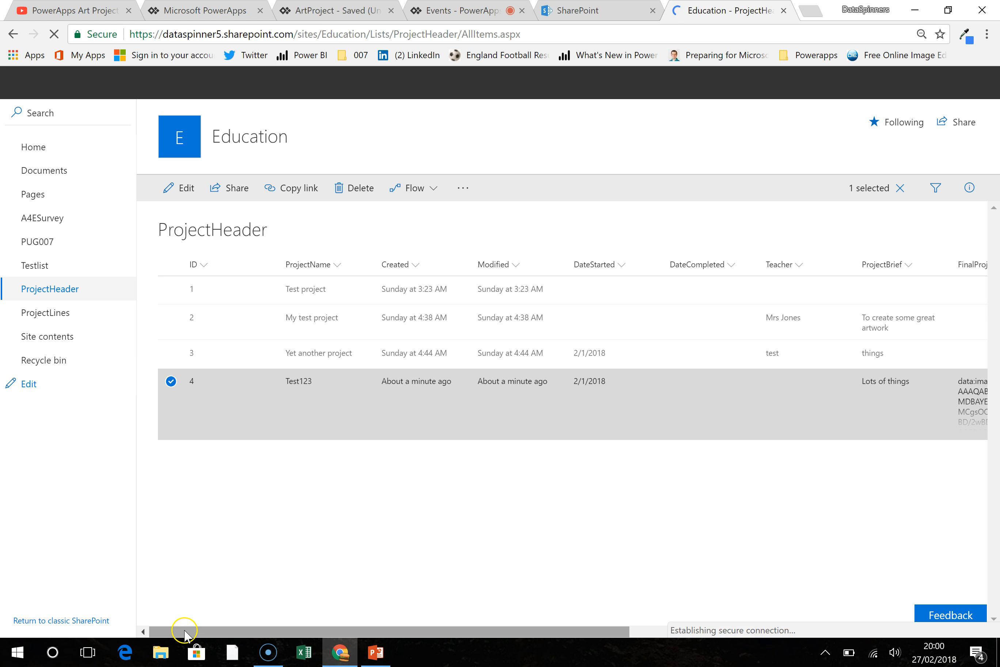
pyautogui.click(177, 194)
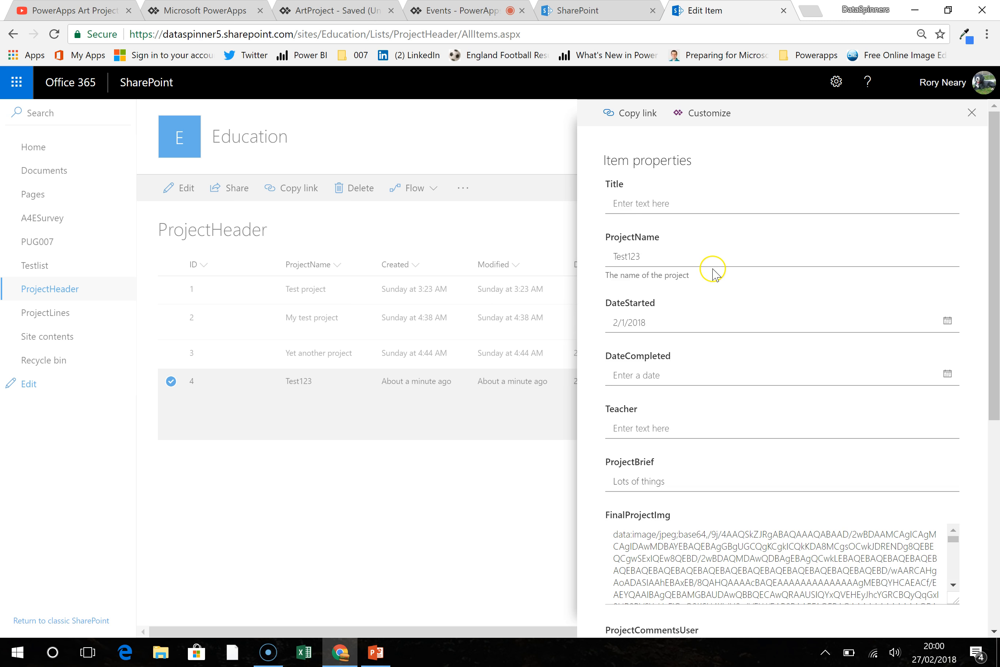
pyautogui.click(953, 541)
pyautogui.moveTo(954, 541); pyautogui.dragTo(954, 594)
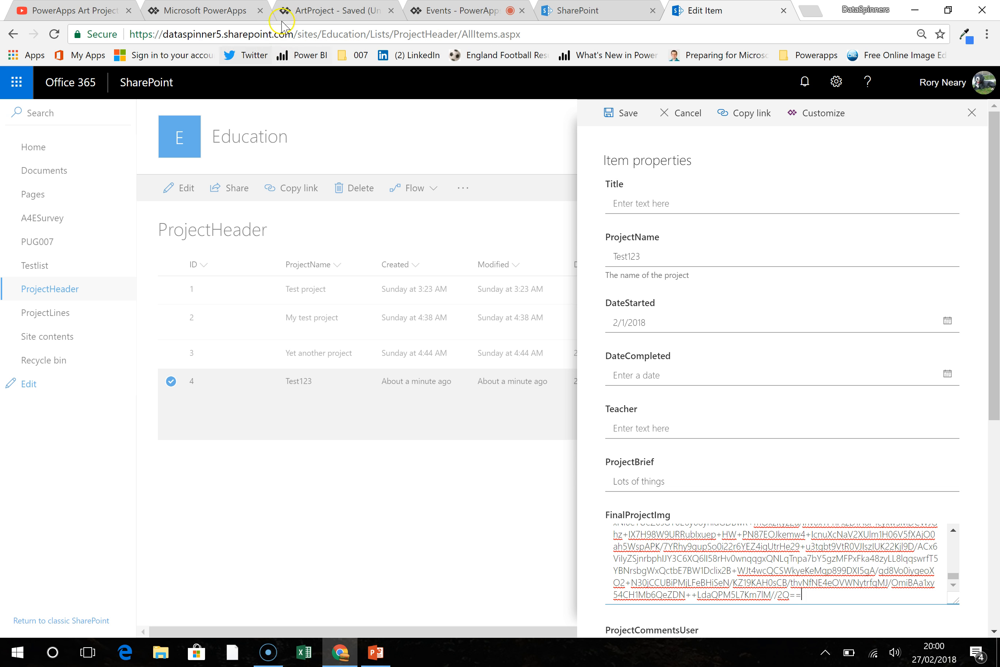
# - Switch to the ArtProject app, follow Review My Projects in preview and return to editing on the scrAllProjects screen
pyautogui.click(315, 12)
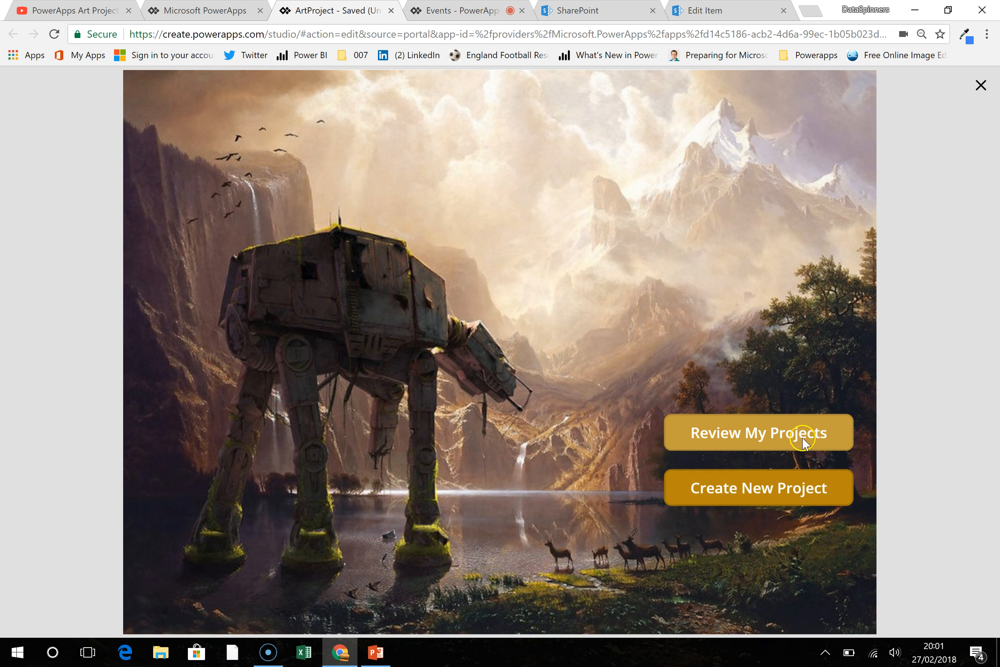
pyautogui.click(814, 439)
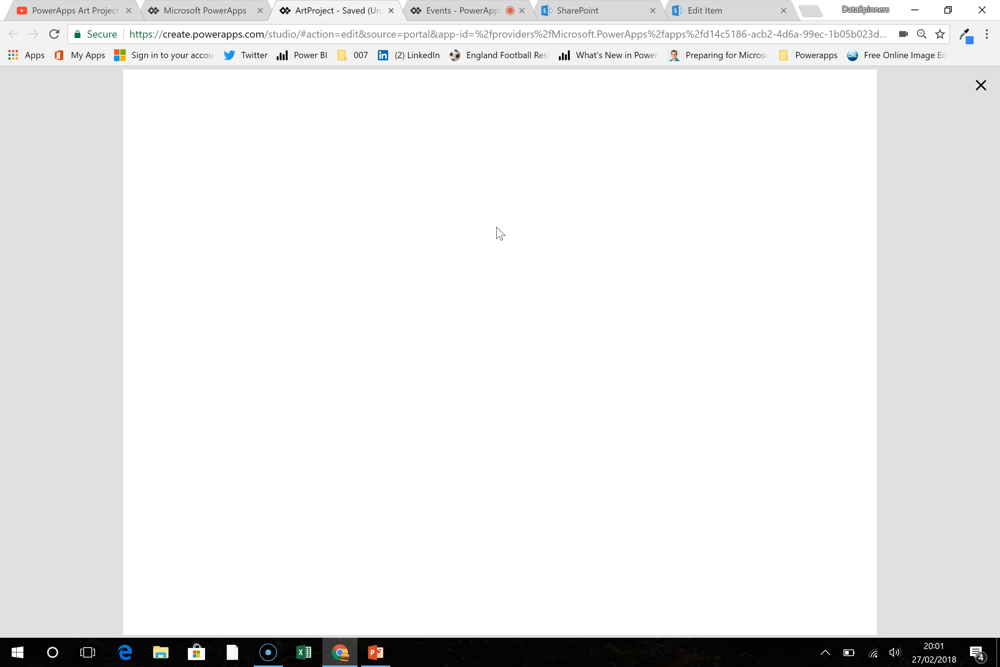
pyautogui.click(981, 85)
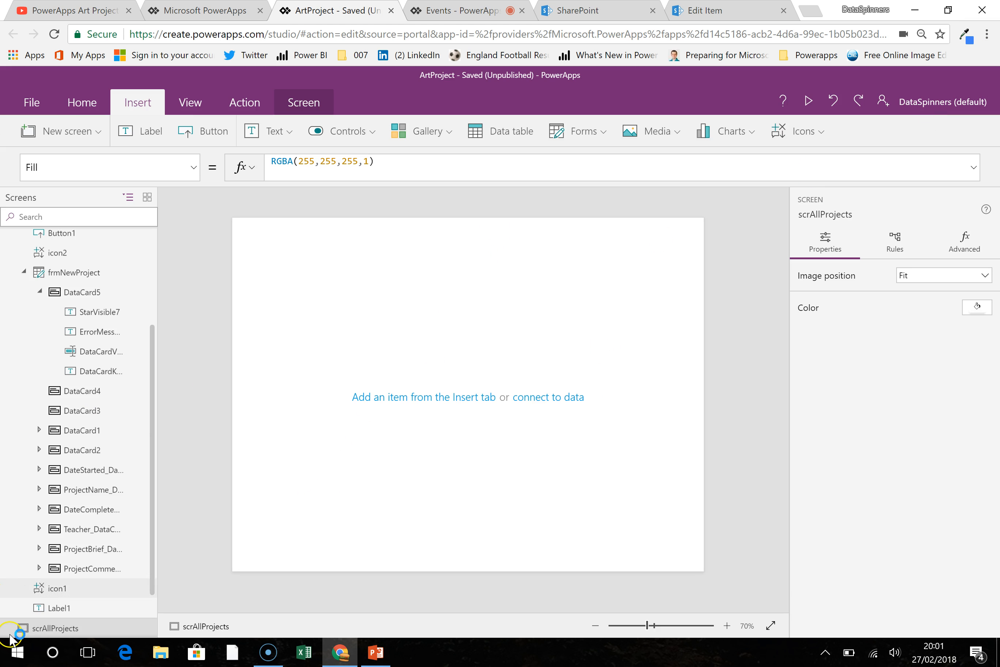